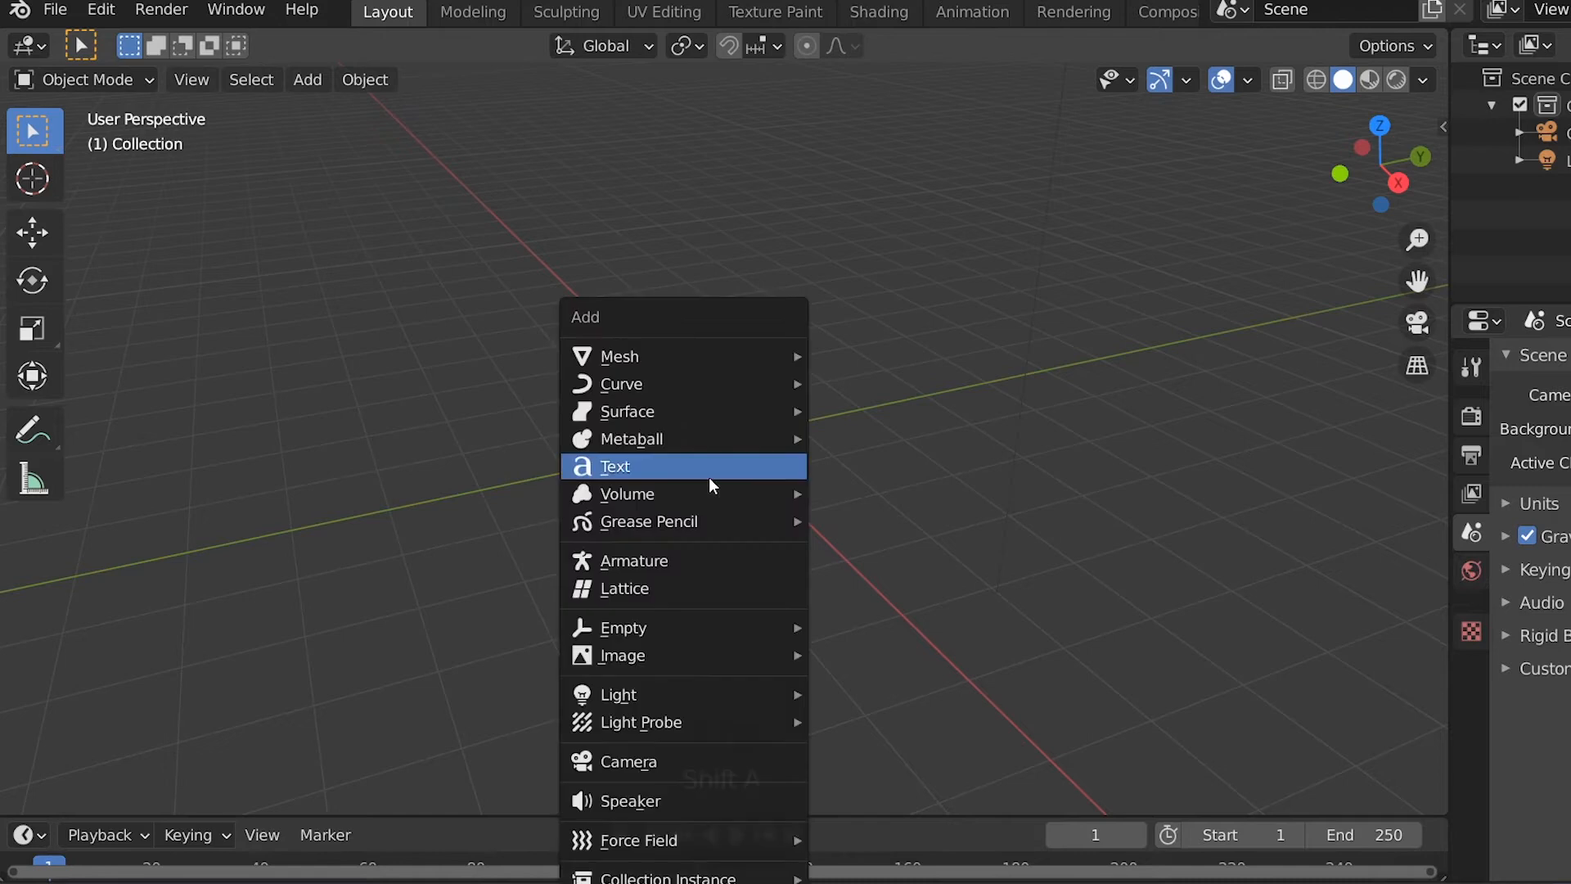
Add a UV sphere with 16 segments and 12 rings.
{"action": "mouse_move", "coordinate": [700, 354]}
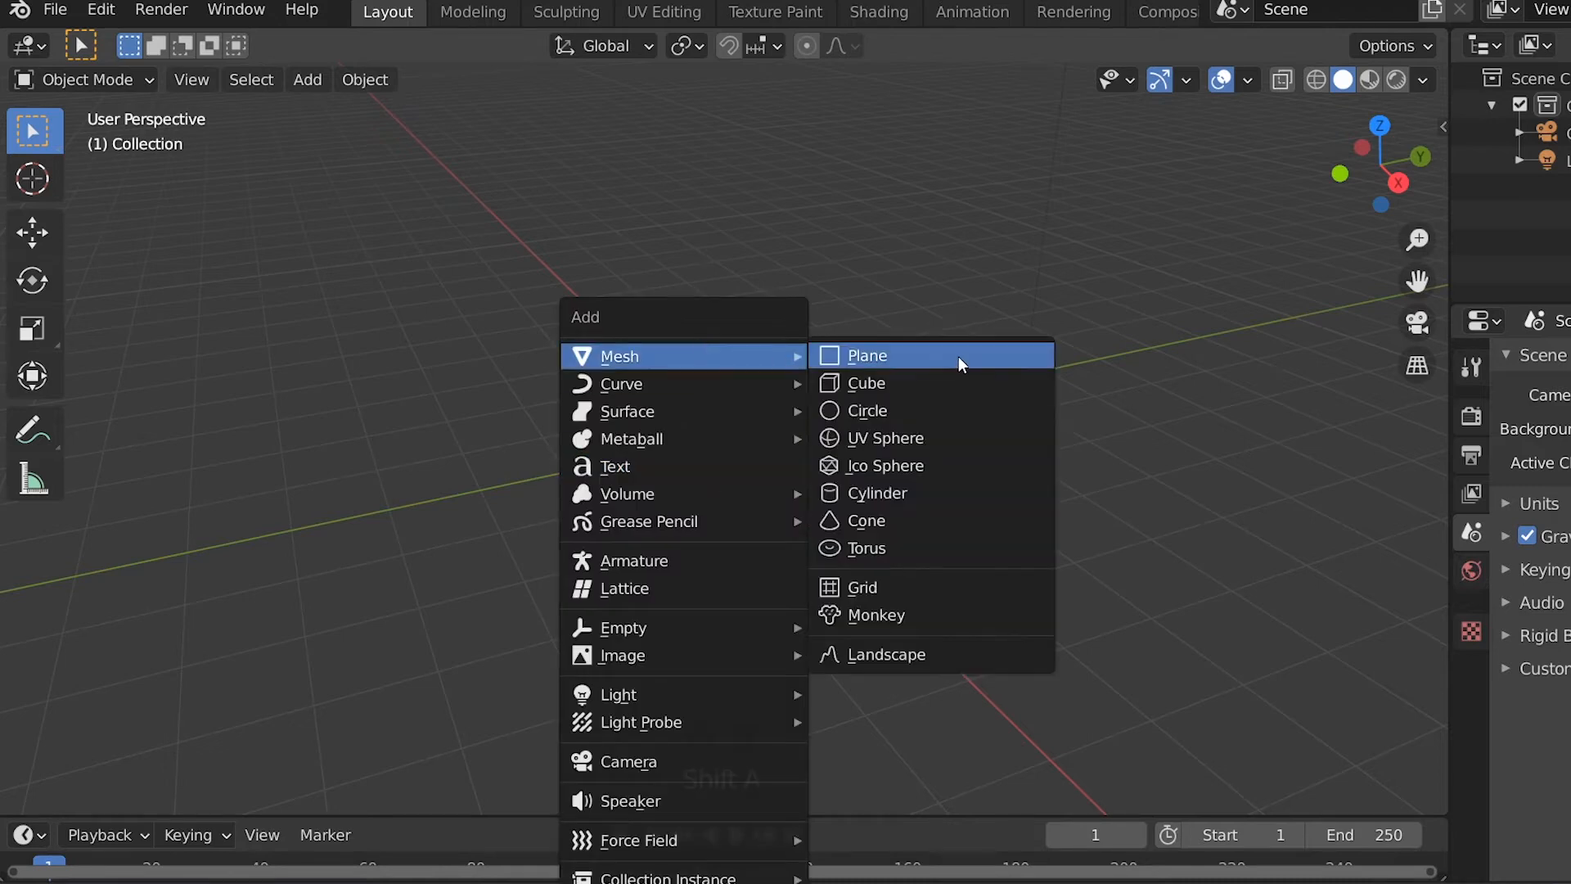
{"action": "left_click", "coordinate": [941, 435]}
{"action": "left_click", "coordinate": [176, 794]}
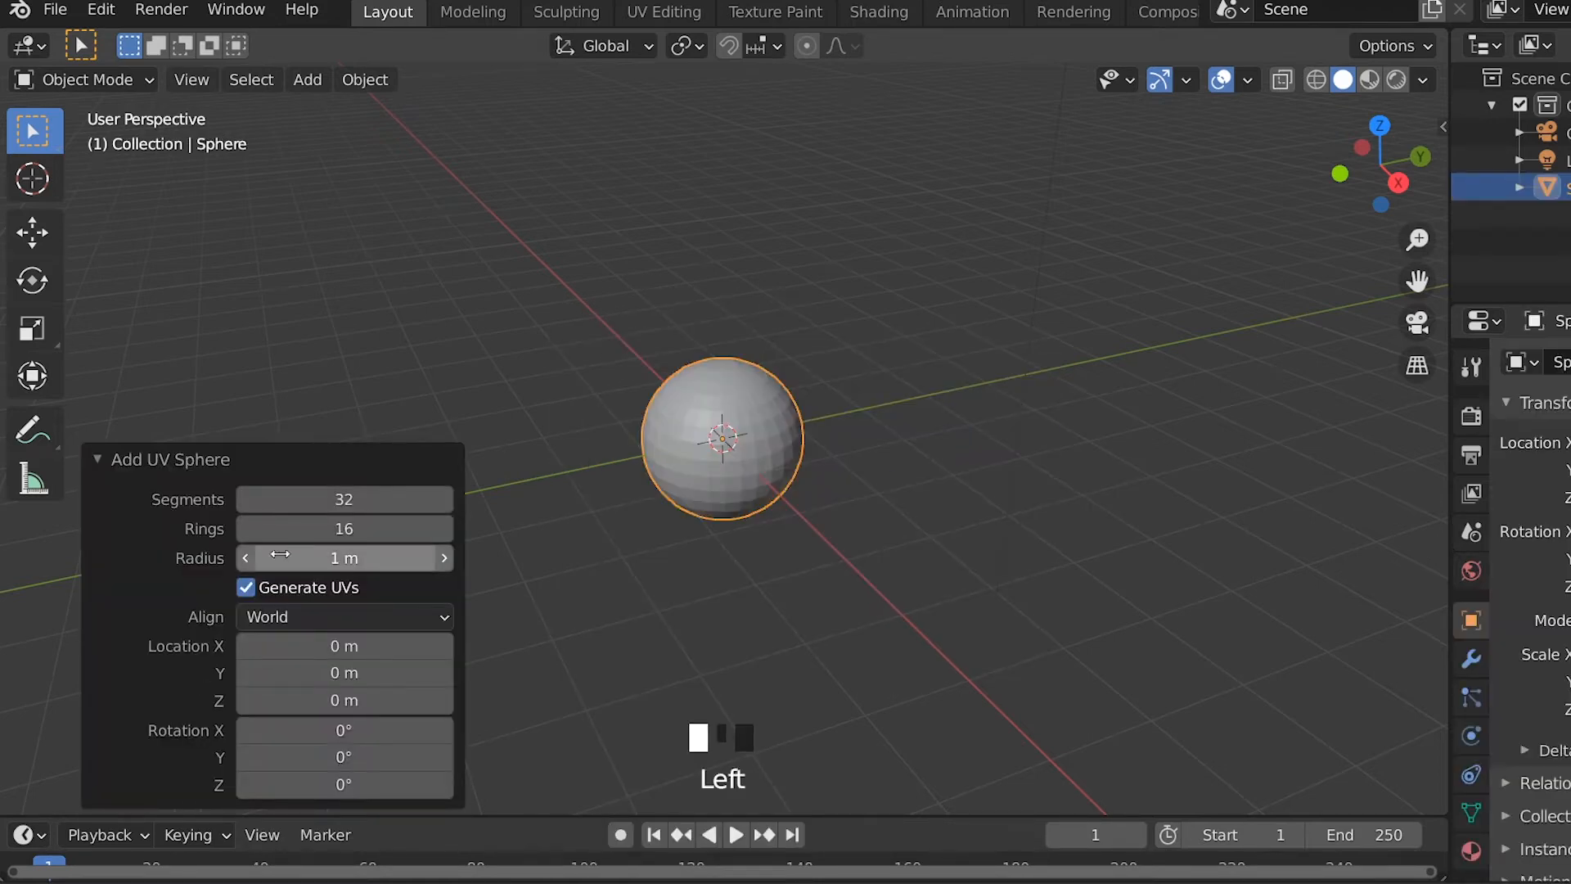
{"action": "left_click", "coordinate": [361, 504]}
{"action": "type", "text": "1"}
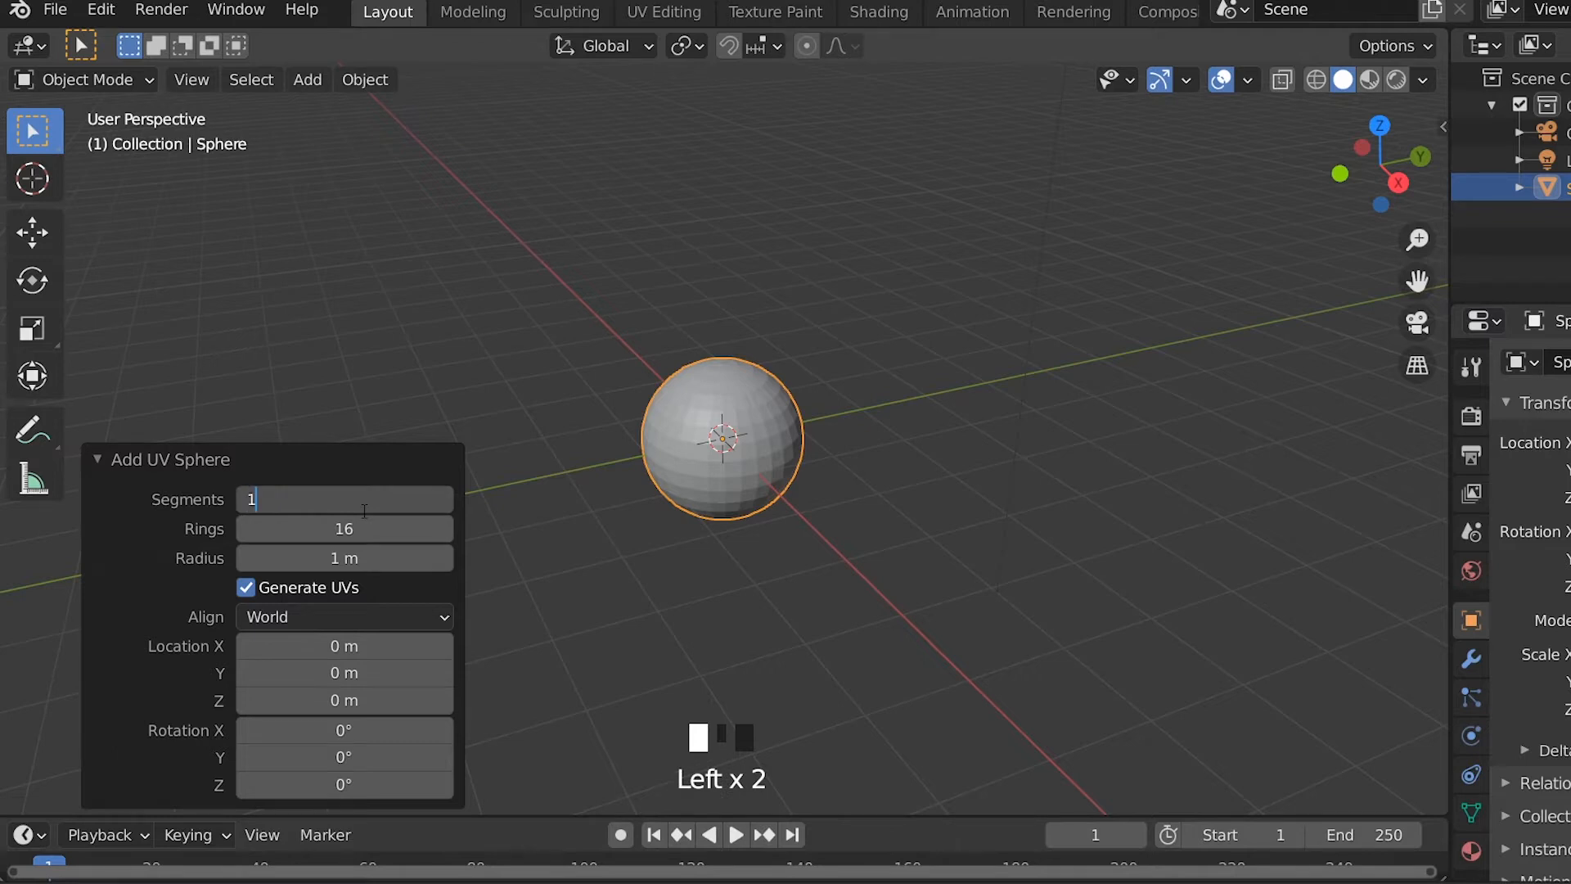
{"action": "type", "text": "6"}
{"action": "left_click", "coordinate": [365, 530]}
{"action": "type", "text": "1"}
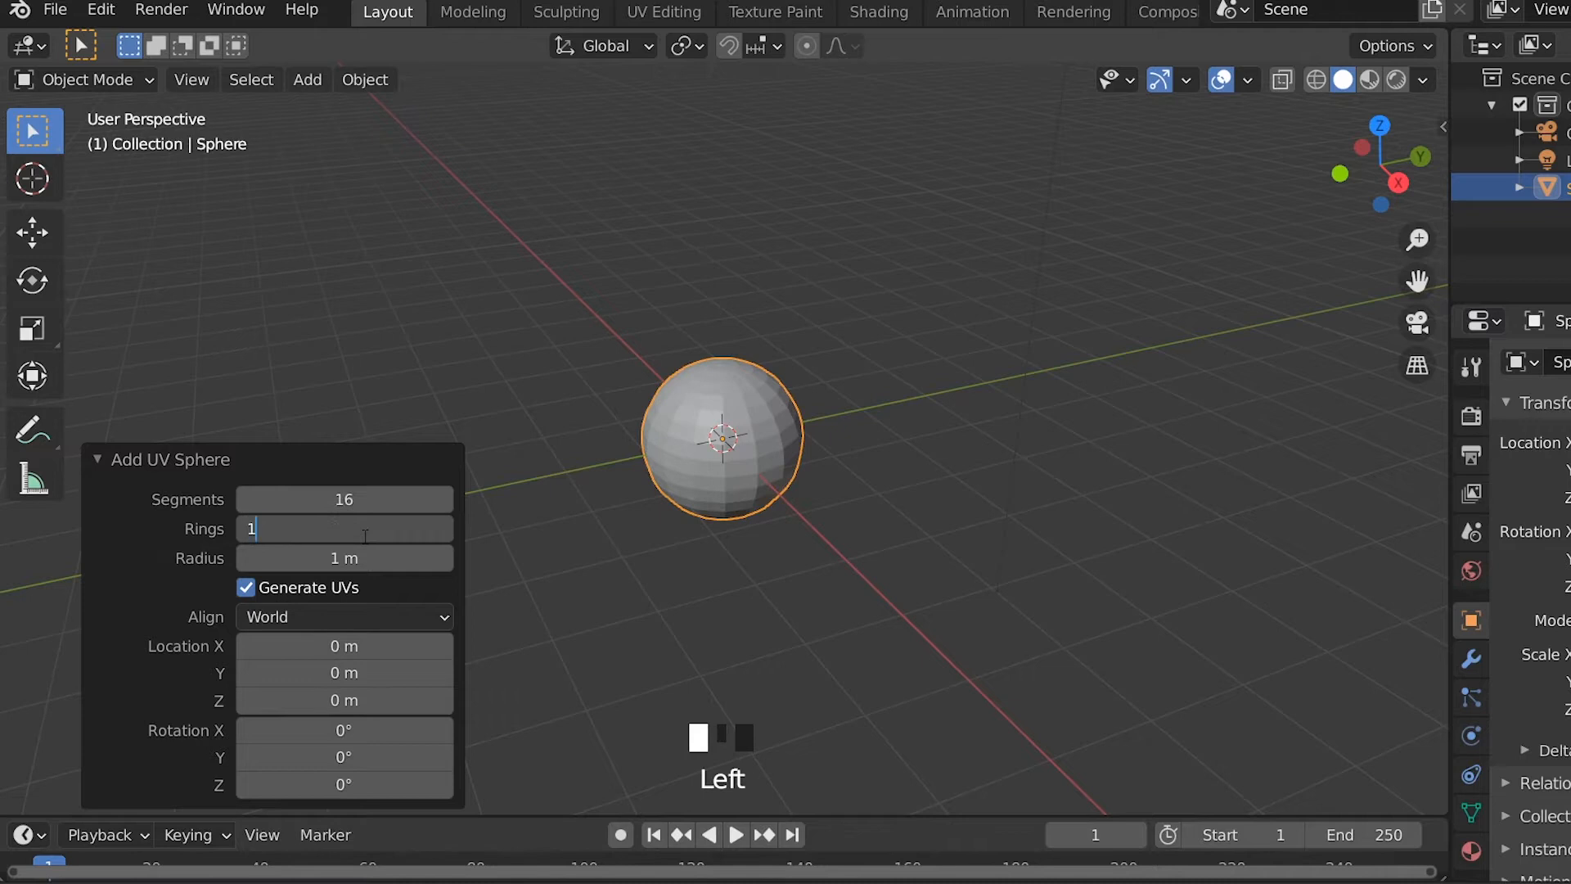
{"action": "left_click", "coordinate": [650, 577]}
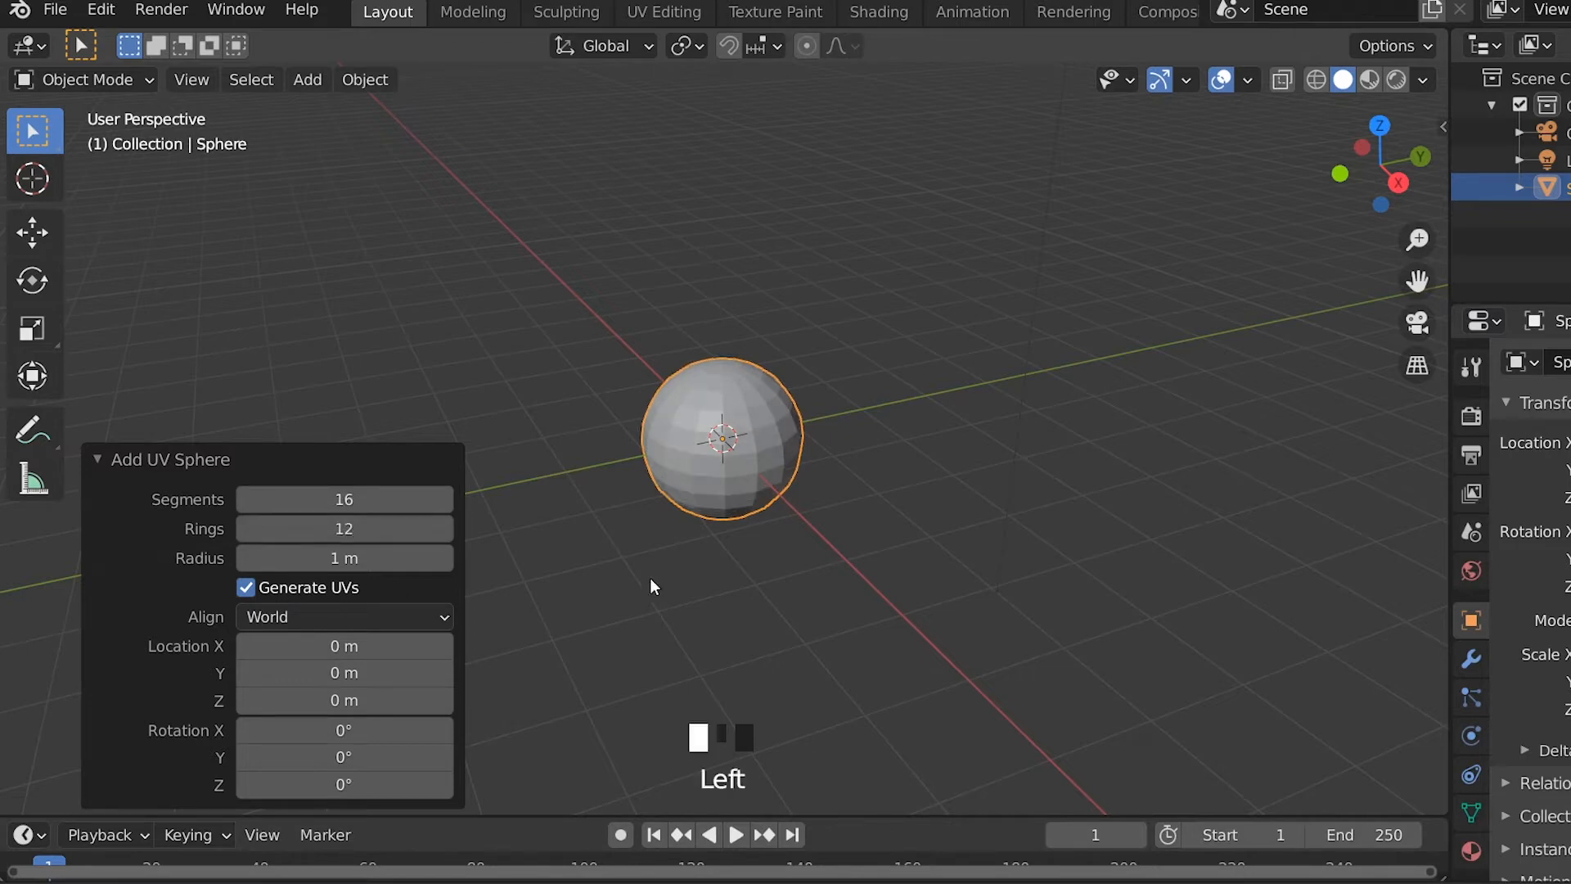
Enter Edit Mode with X-ray on and select the pole vertex and first ring at the sphere's top in front view.
{"action": "scroll", "coordinate": [900, 459], "scroll_direction": "up", "scroll_amount": 4}
{"action": "key", "text": "alt+z"}
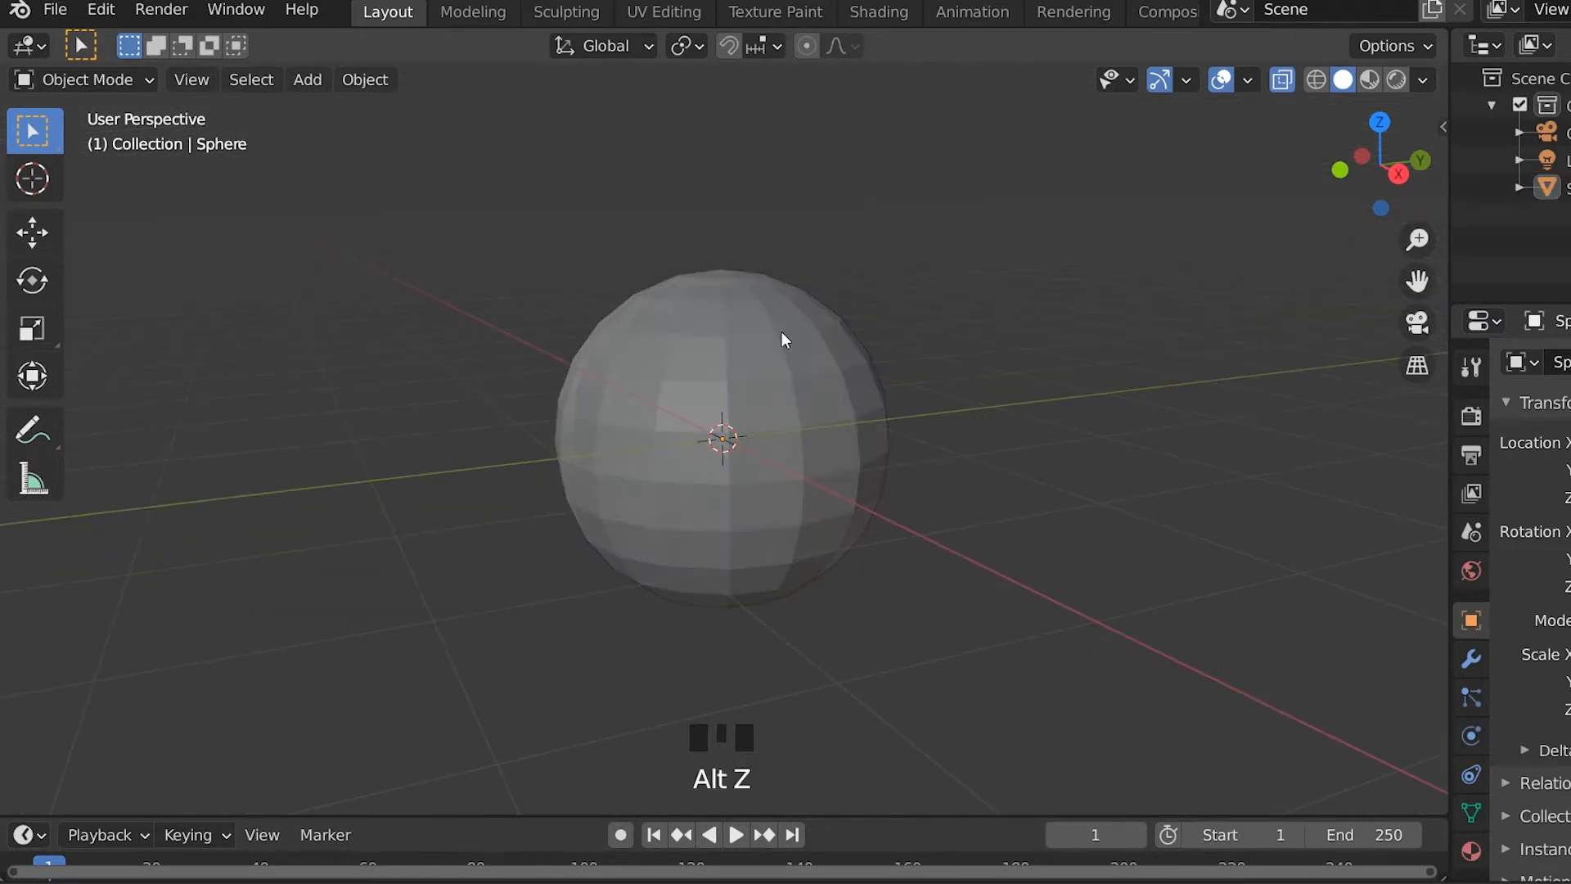
{"action": "key", "text": "Tab"}
{"action": "left_click", "coordinate": [937, 281]}
{"action": "middle_click_drag", "start_coordinate": [907, 269], "coordinate": [928, 277]}
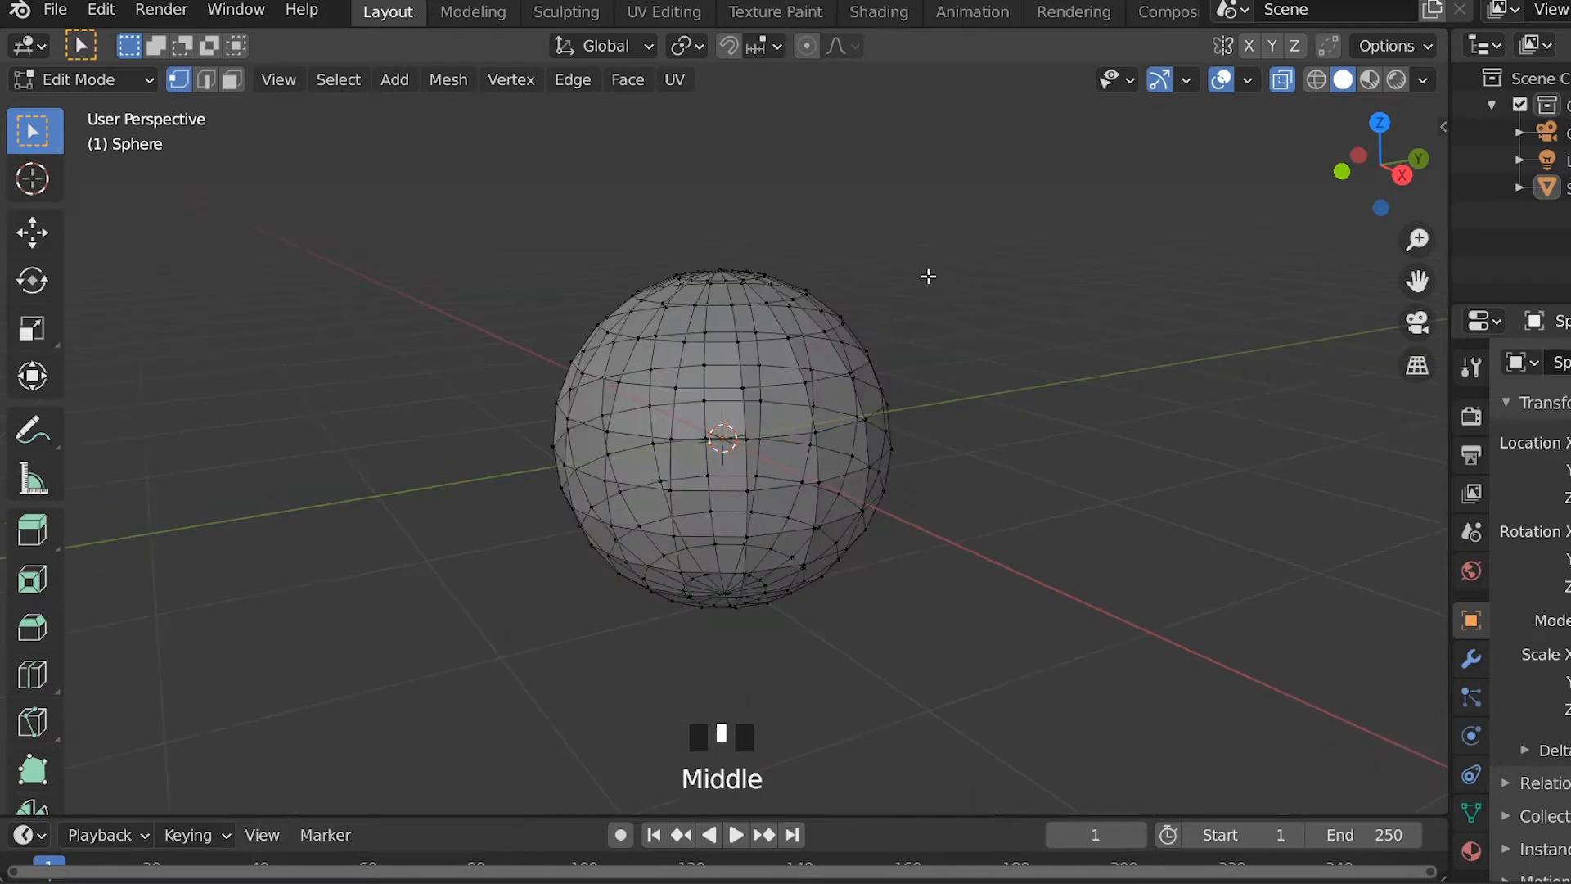
{"action": "key", "text": "KP_1"}
{"action": "scroll", "coordinate": [930, 278], "scroll_direction": "up", "scroll_amount": 1}
{"action": "left_click_drag", "start_coordinate": [615, 201], "coordinate": [824, 254]}
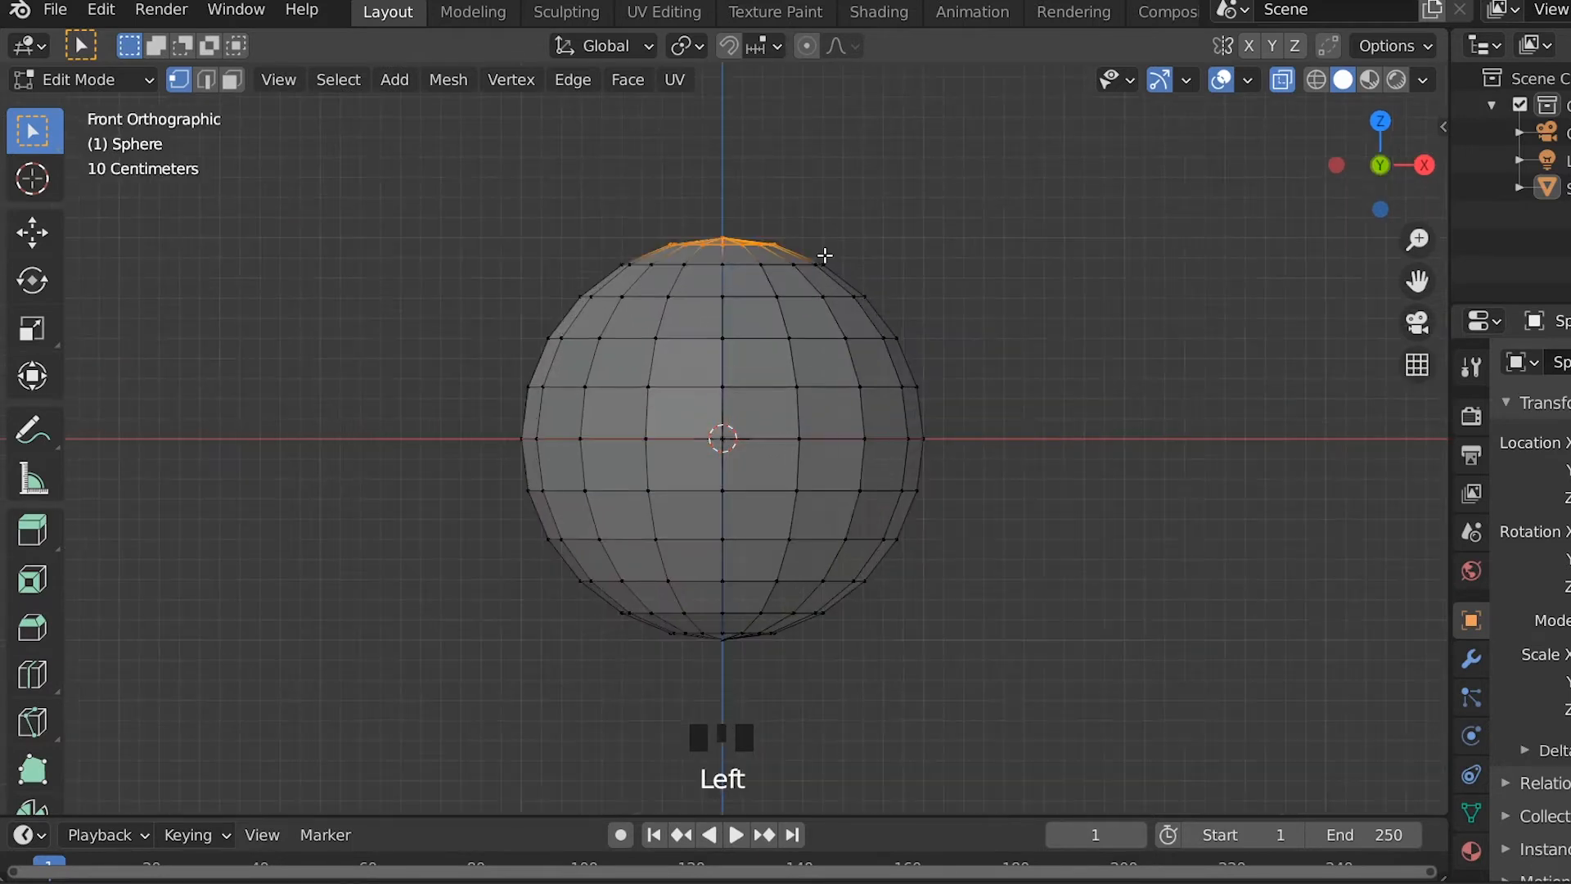
{"action": "scroll", "coordinate": [825, 255], "scroll_direction": "up", "scroll_amount": 2}
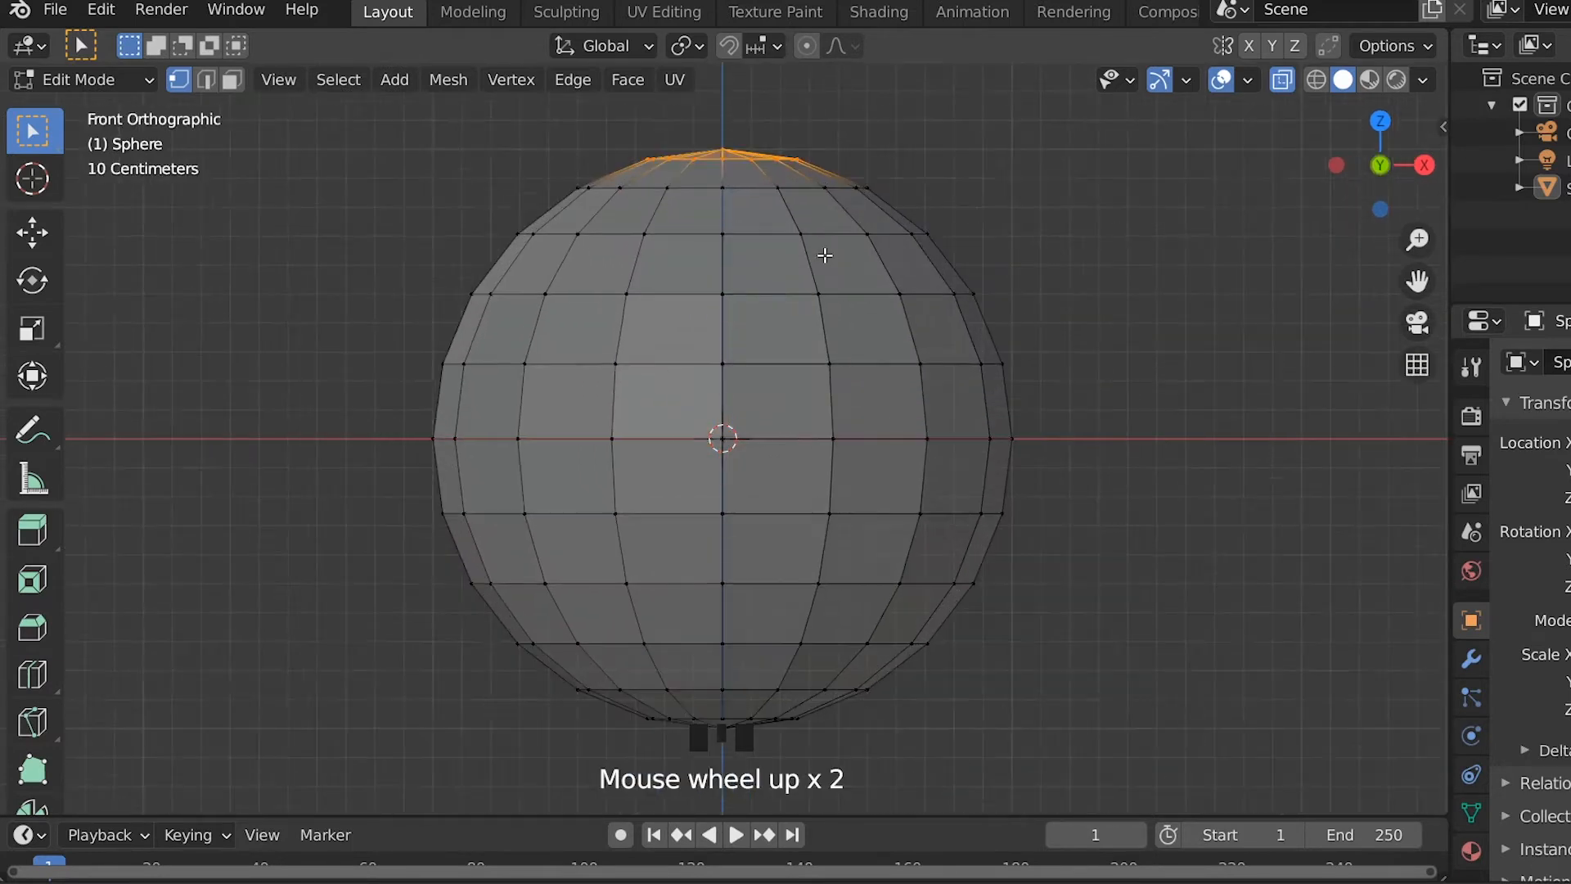
{"action": "left_click_drag", "start_coordinate": [619, 103], "coordinate": [858, 167]}
Inset the selected top faces by about 0.141 m, and inset them again by about 0.015 m.
{"action": "middle_click_drag", "start_coordinate": [859, 168], "coordinate": [844, 372]}
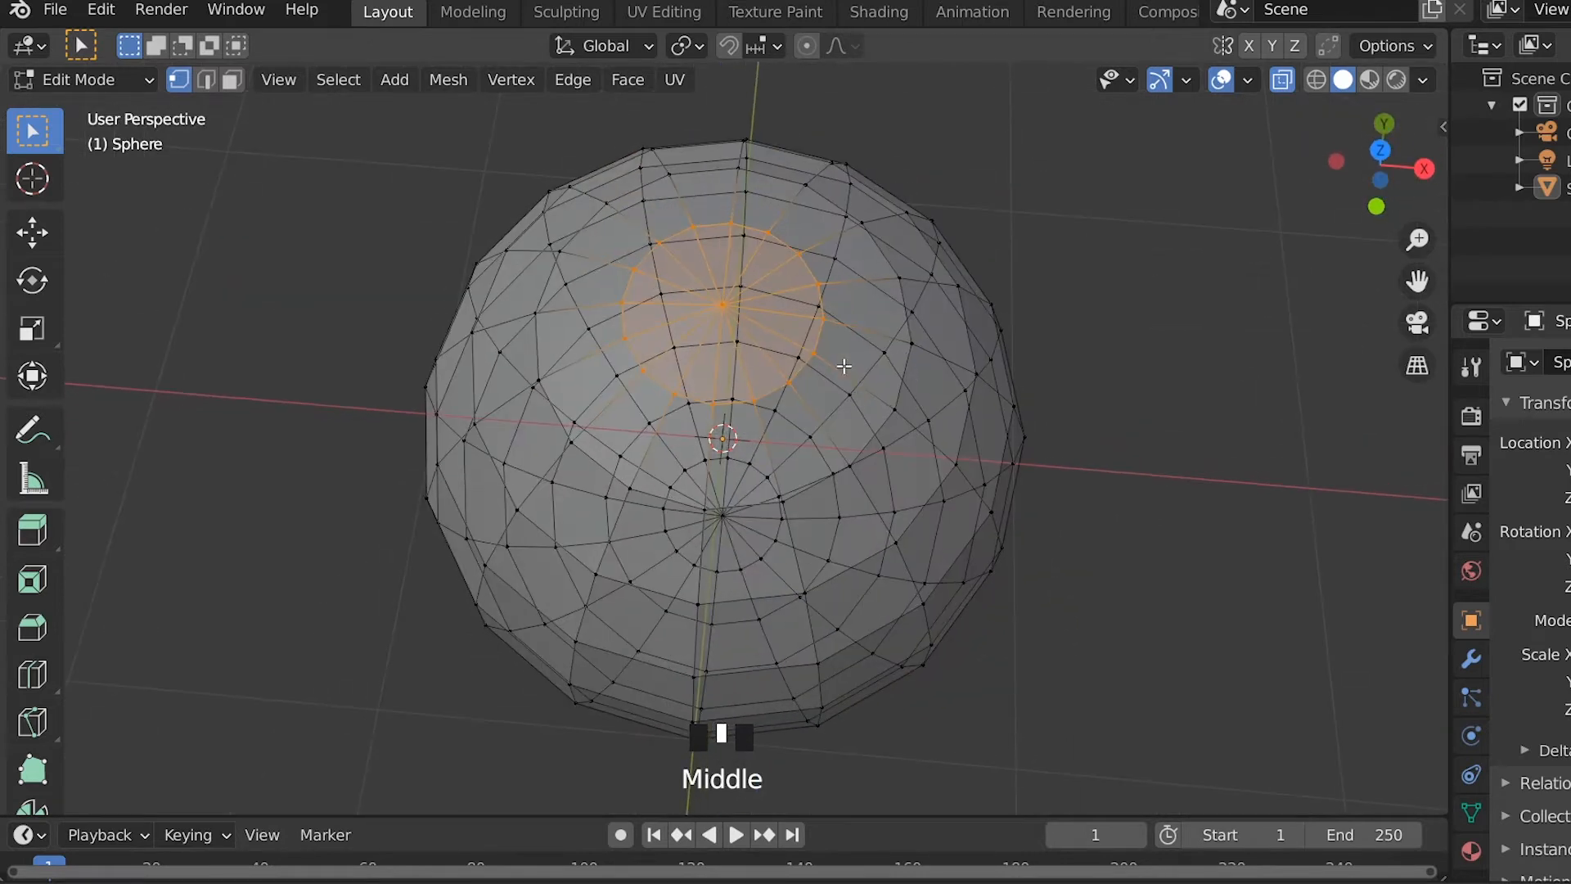
{"action": "key", "text": "alt+z"}
{"action": "middle_click_drag", "start_coordinate": [835, 302], "coordinate": [781, 282]}
{"action": "key", "text": "i"}
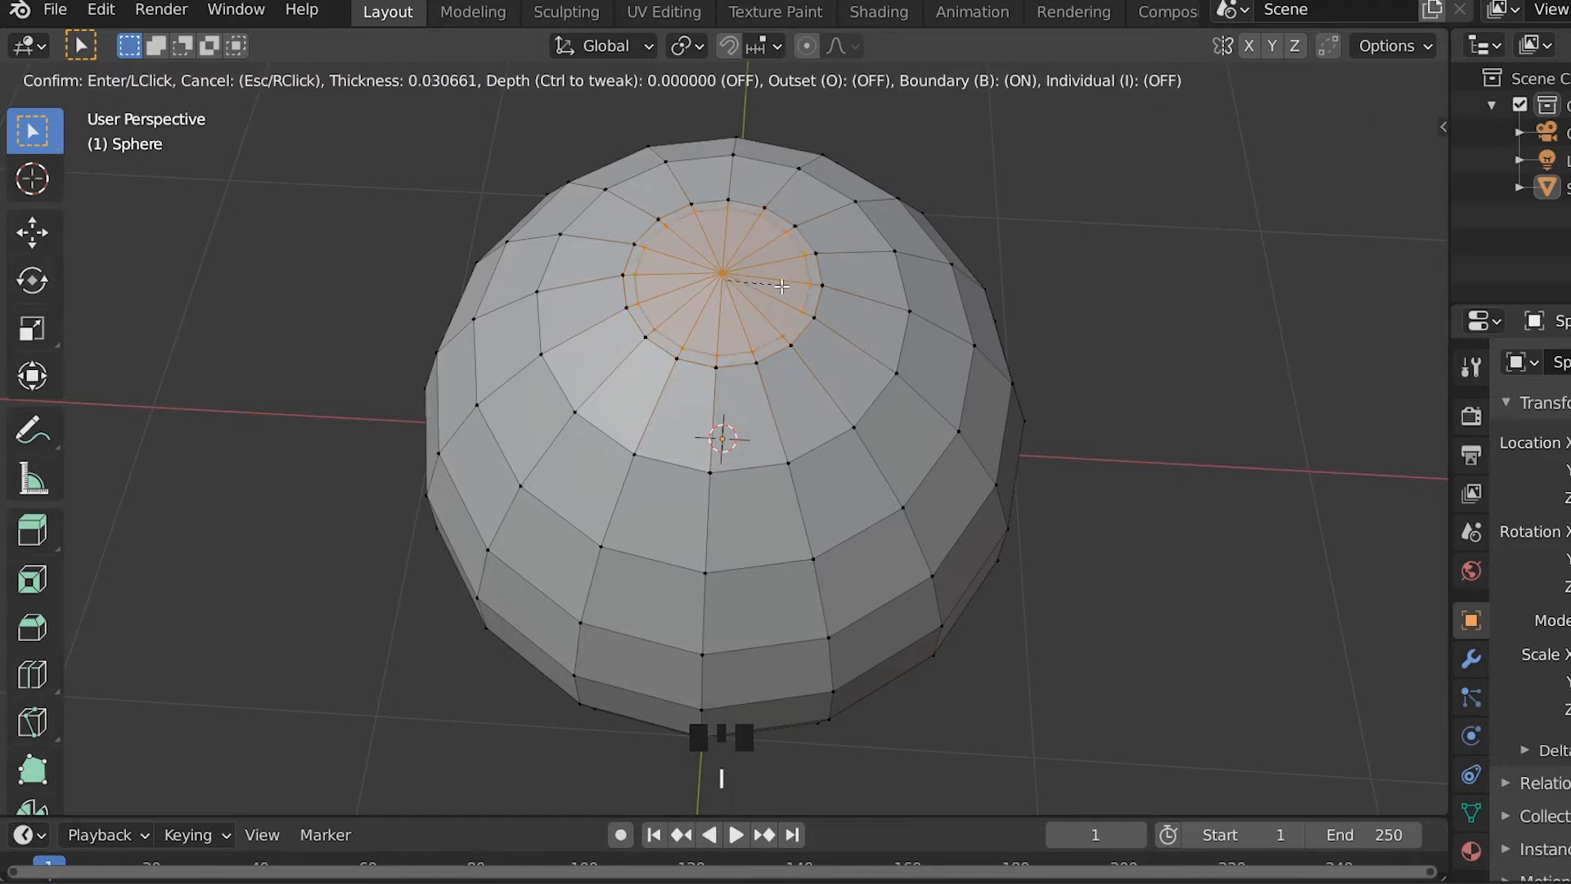
{"action": "left_click", "coordinate": [739, 297]}
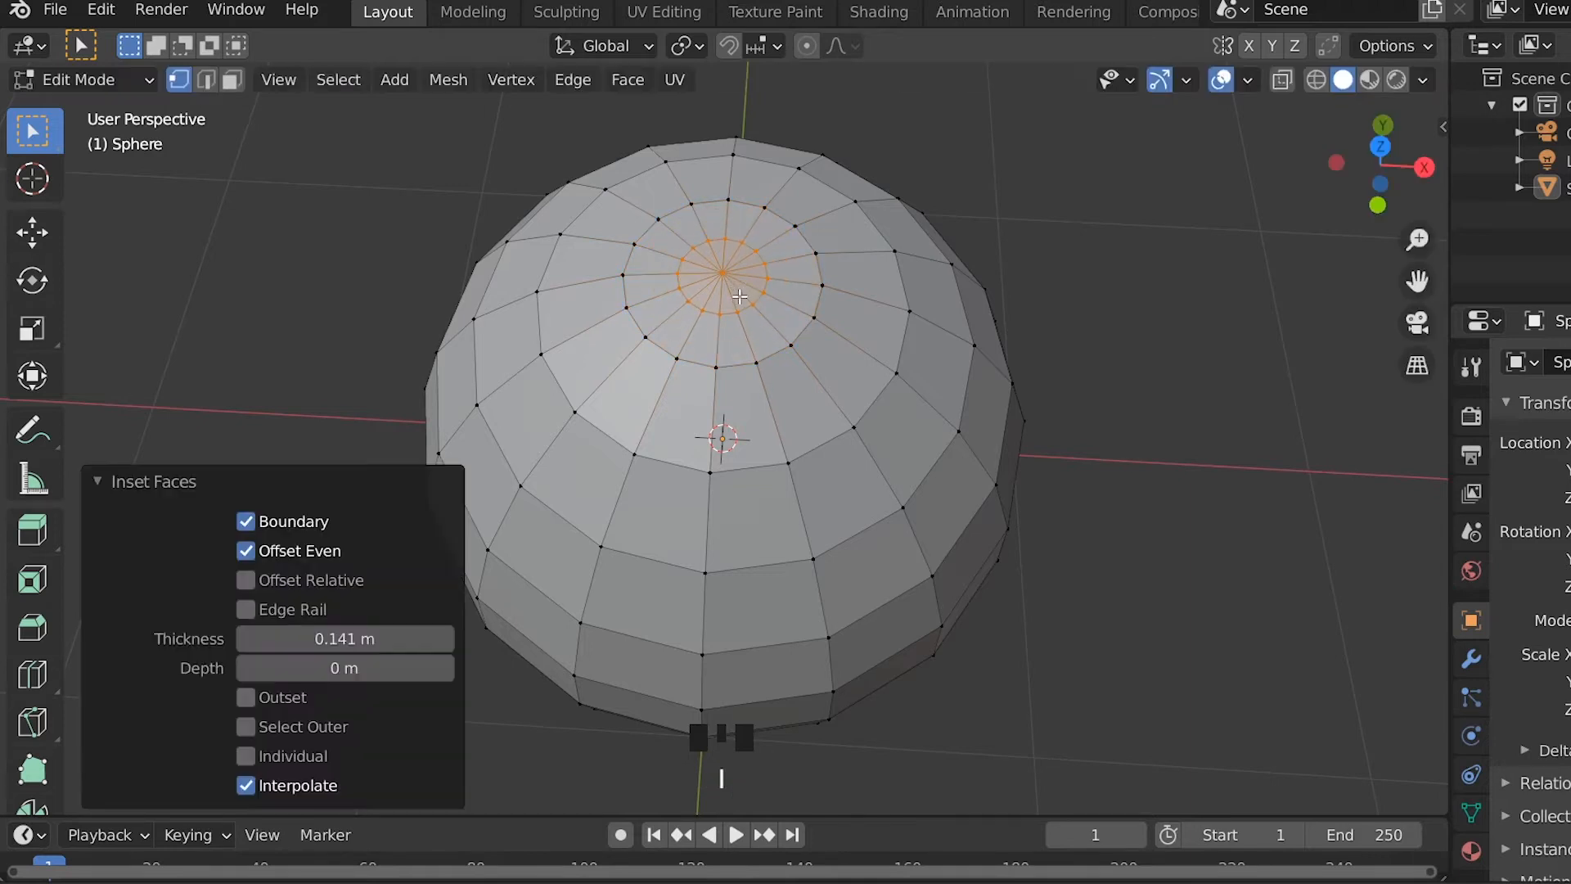
{"action": "key", "text": "i"}
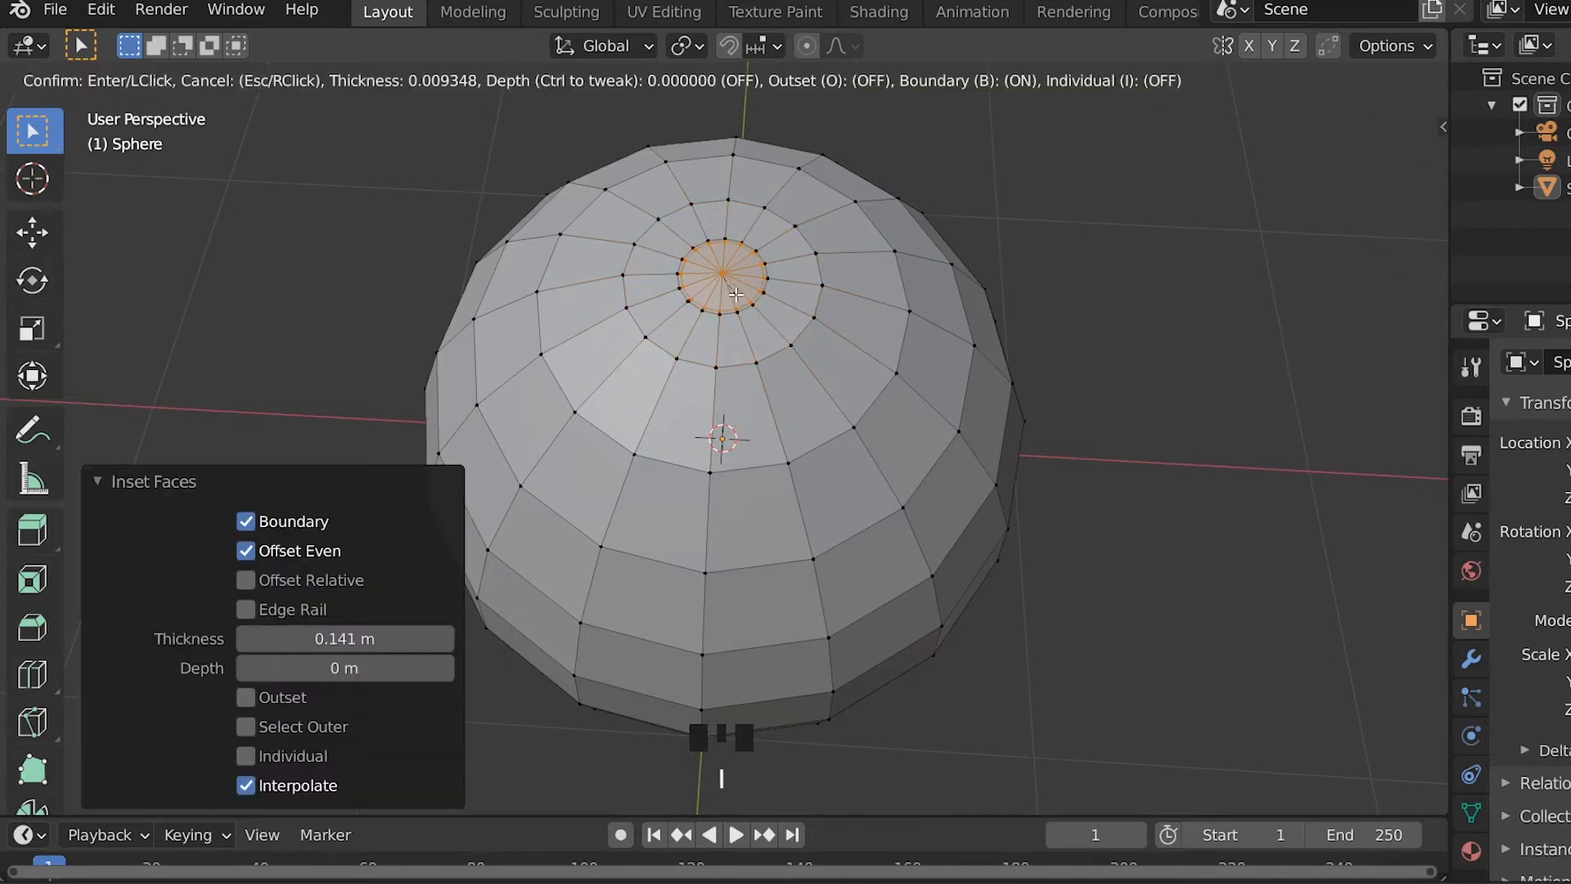
{"action": "left_click", "coordinate": [736, 292]}
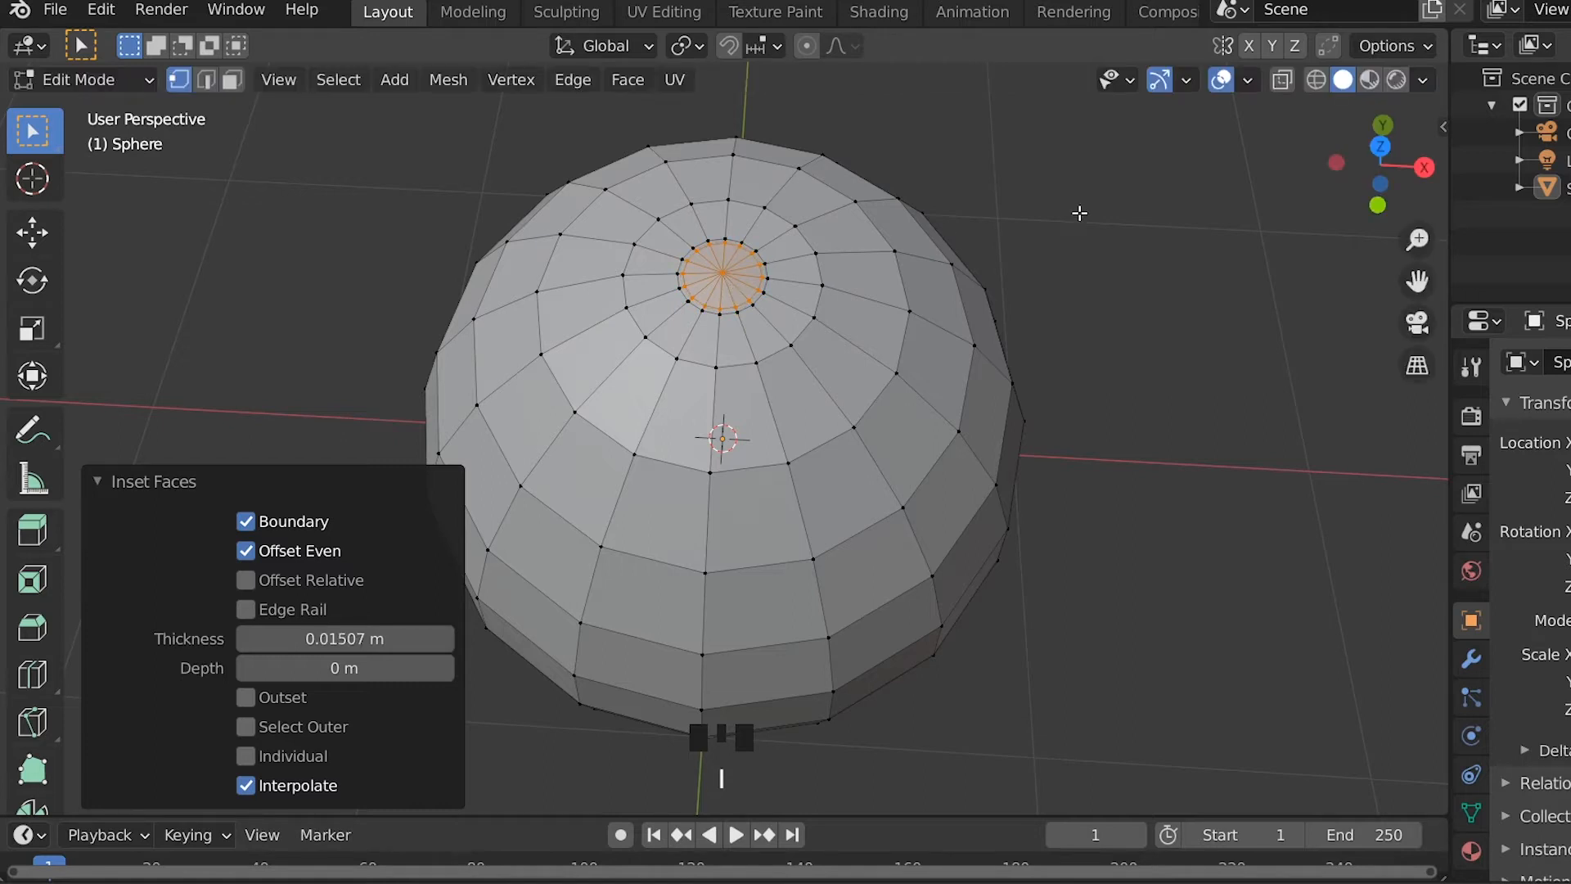
Sink the sphere's top pole vertex about 0.225 m straight down along Z with X-ray on.
{"action": "left_click", "coordinate": [948, 229]}
{"action": "left_click", "coordinate": [723, 273]}
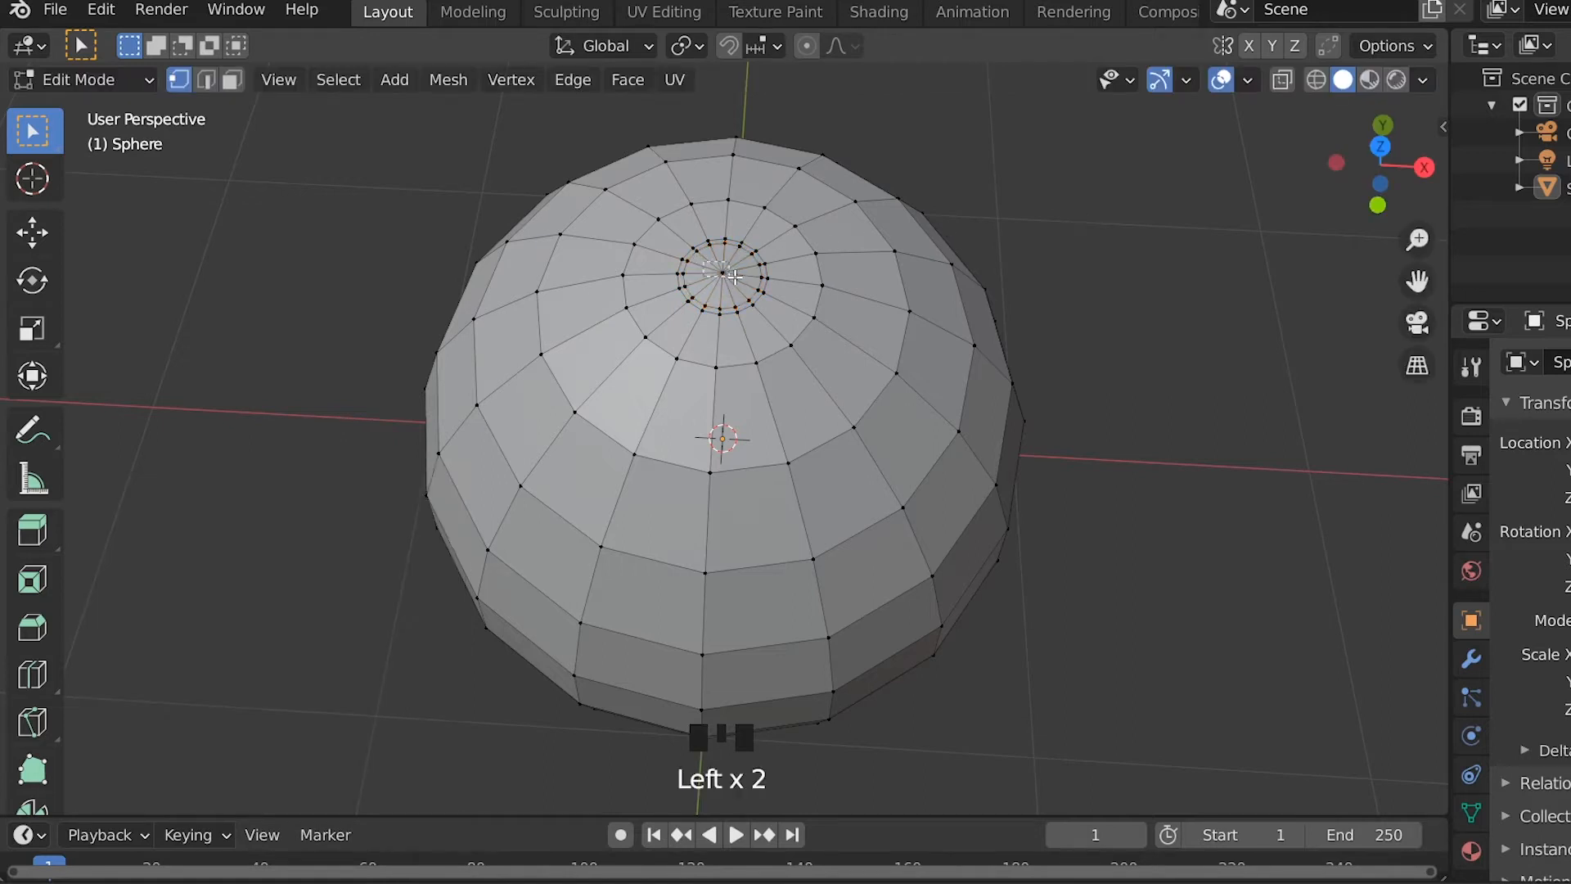
{"action": "key", "text": "KP_1"}
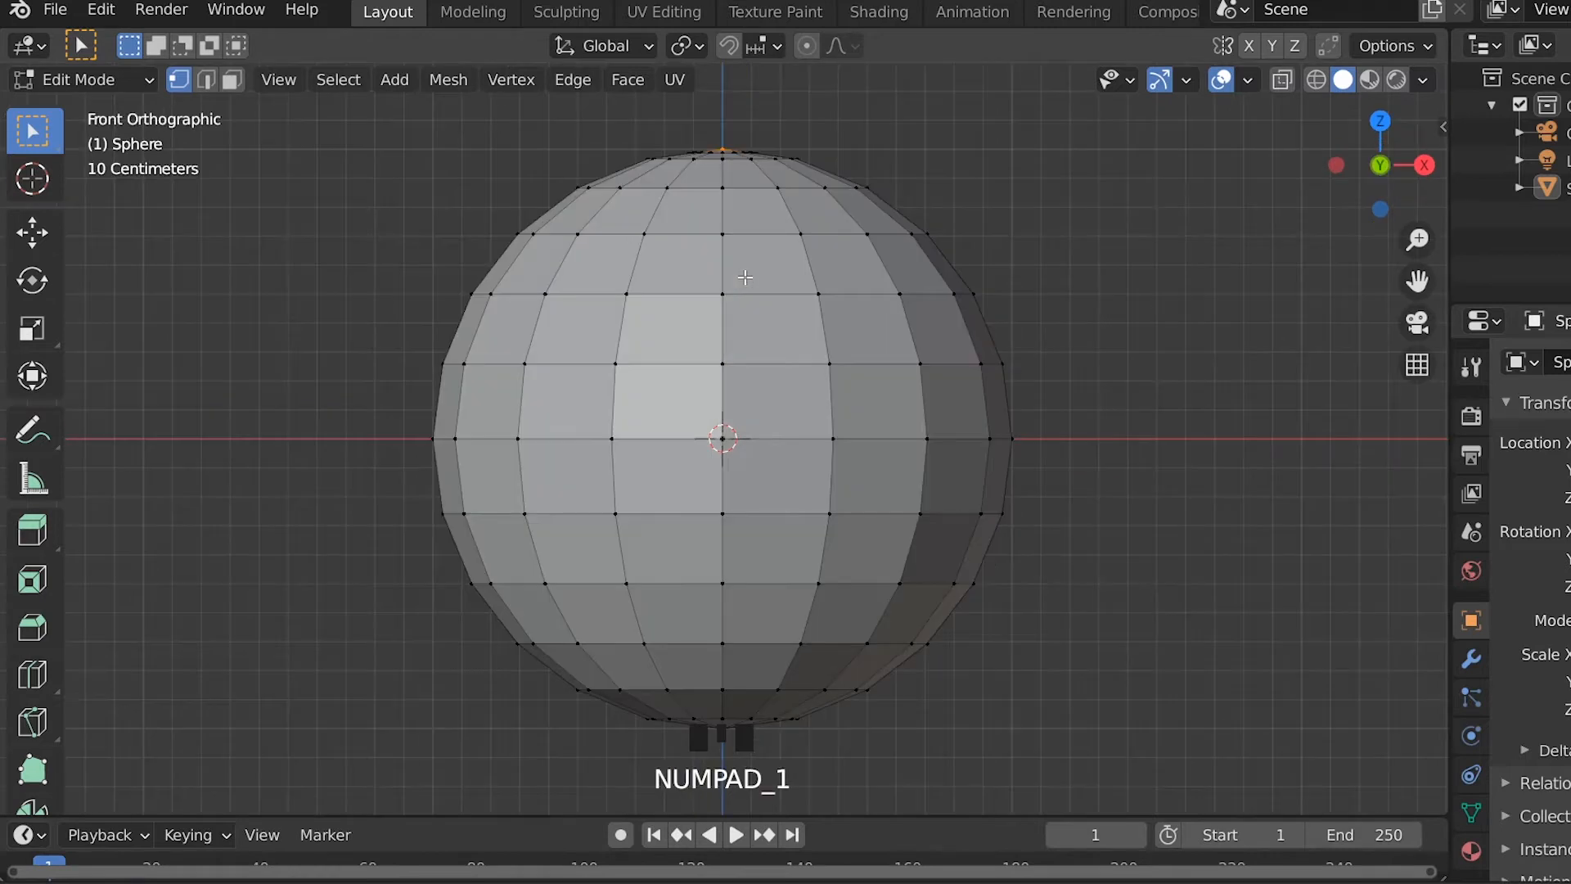
{"action": "key", "text": "alt+z"}
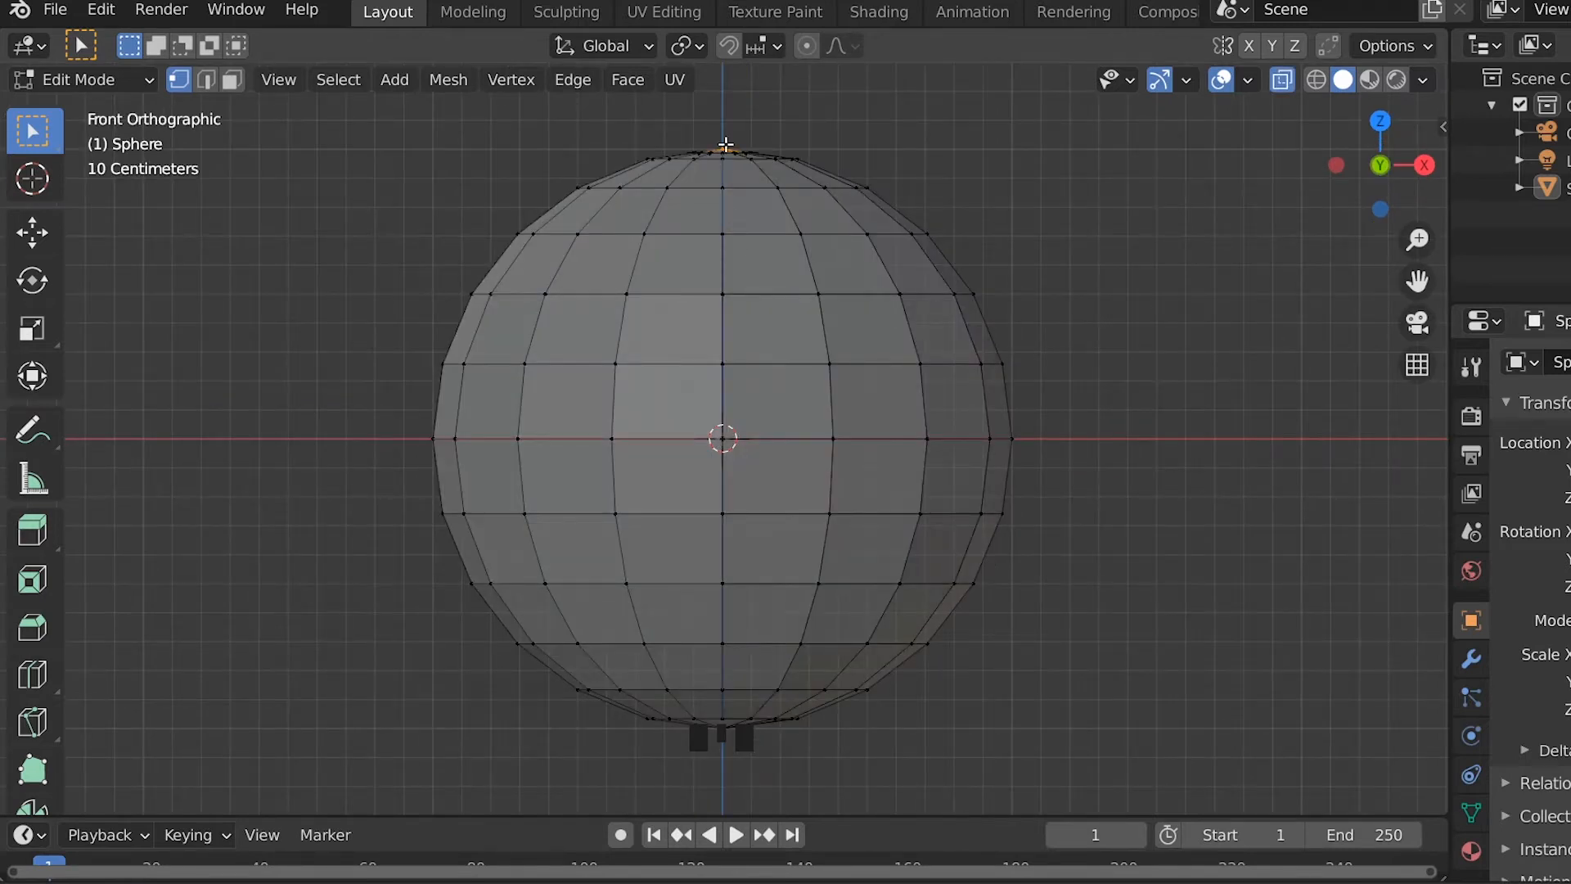
{"action": "key", "text": "g"}
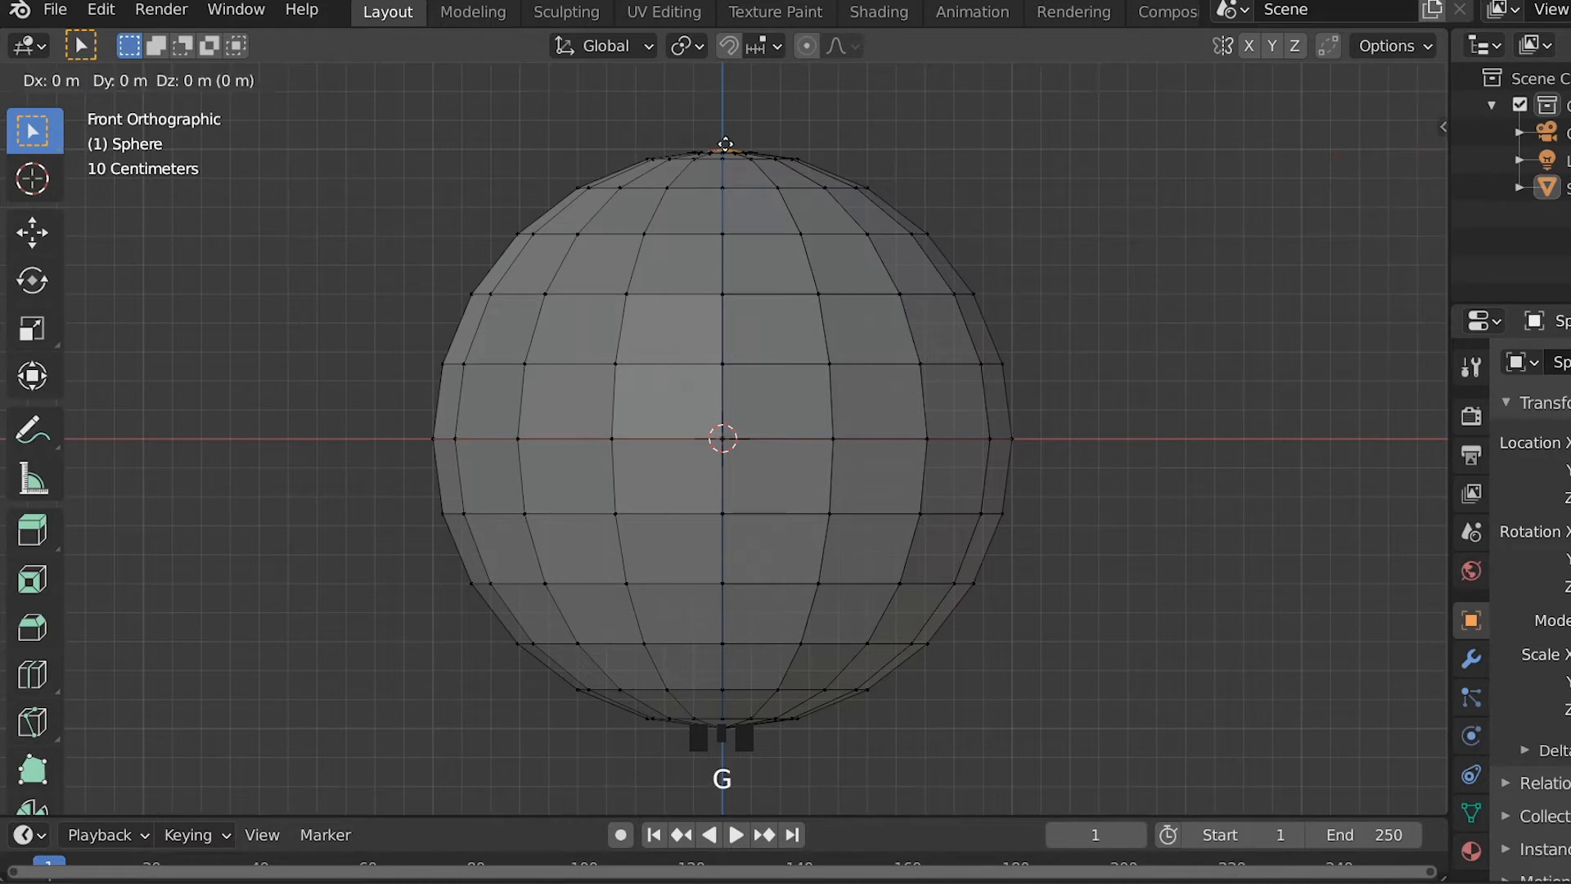
{"action": "key", "text": "z"}
{"action": "left_click", "coordinate": [721, 209]}
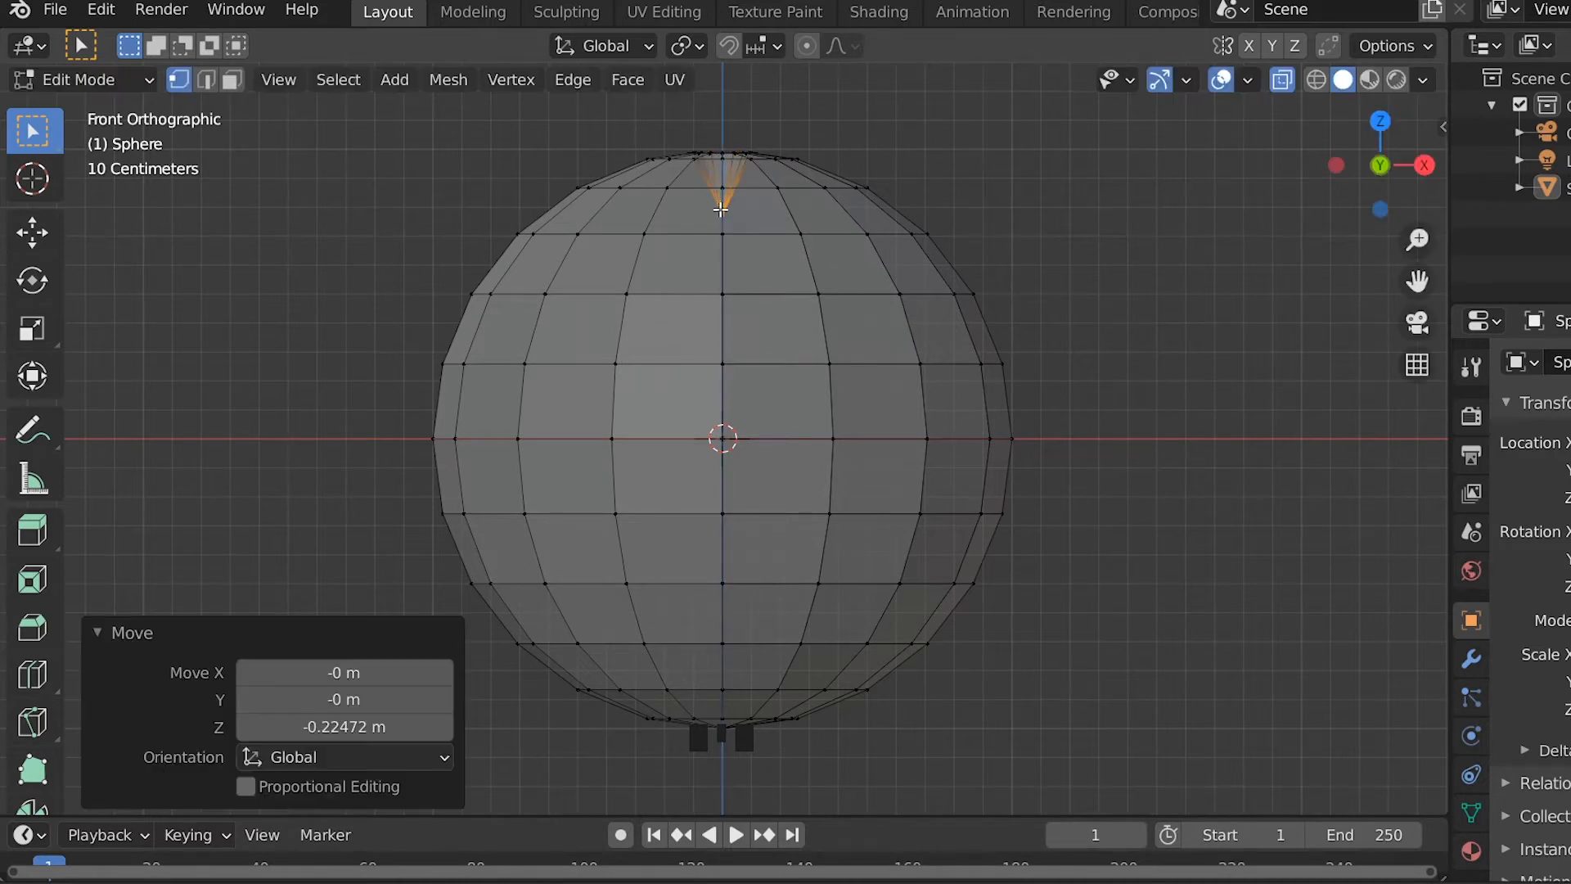
{"action": "left_click", "coordinate": [1075, 237]}
Raise the sphere's bottom cap vertices about 0.177 m along Z using smooth proportional editing with a size of about 1.95.
{"action": "middle_click_drag", "start_coordinate": [834, 617], "coordinate": [847, 406], "text": "shift"}
{"action": "left_click", "coordinate": [771, 511]}
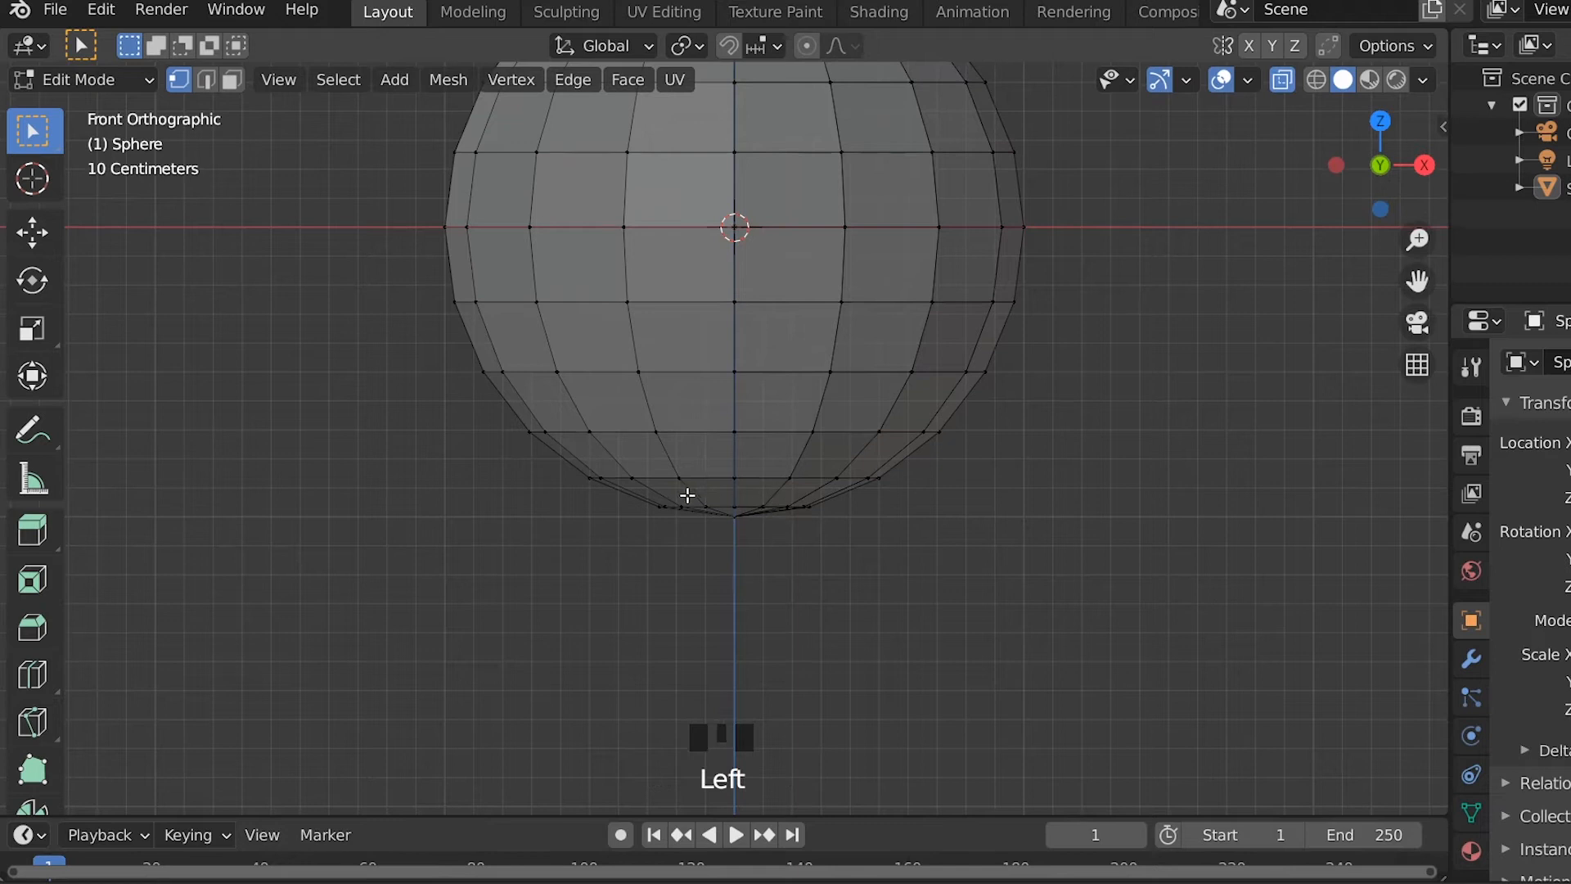
{"action": "left_click_drag", "start_coordinate": [631, 494], "coordinate": [867, 564]}
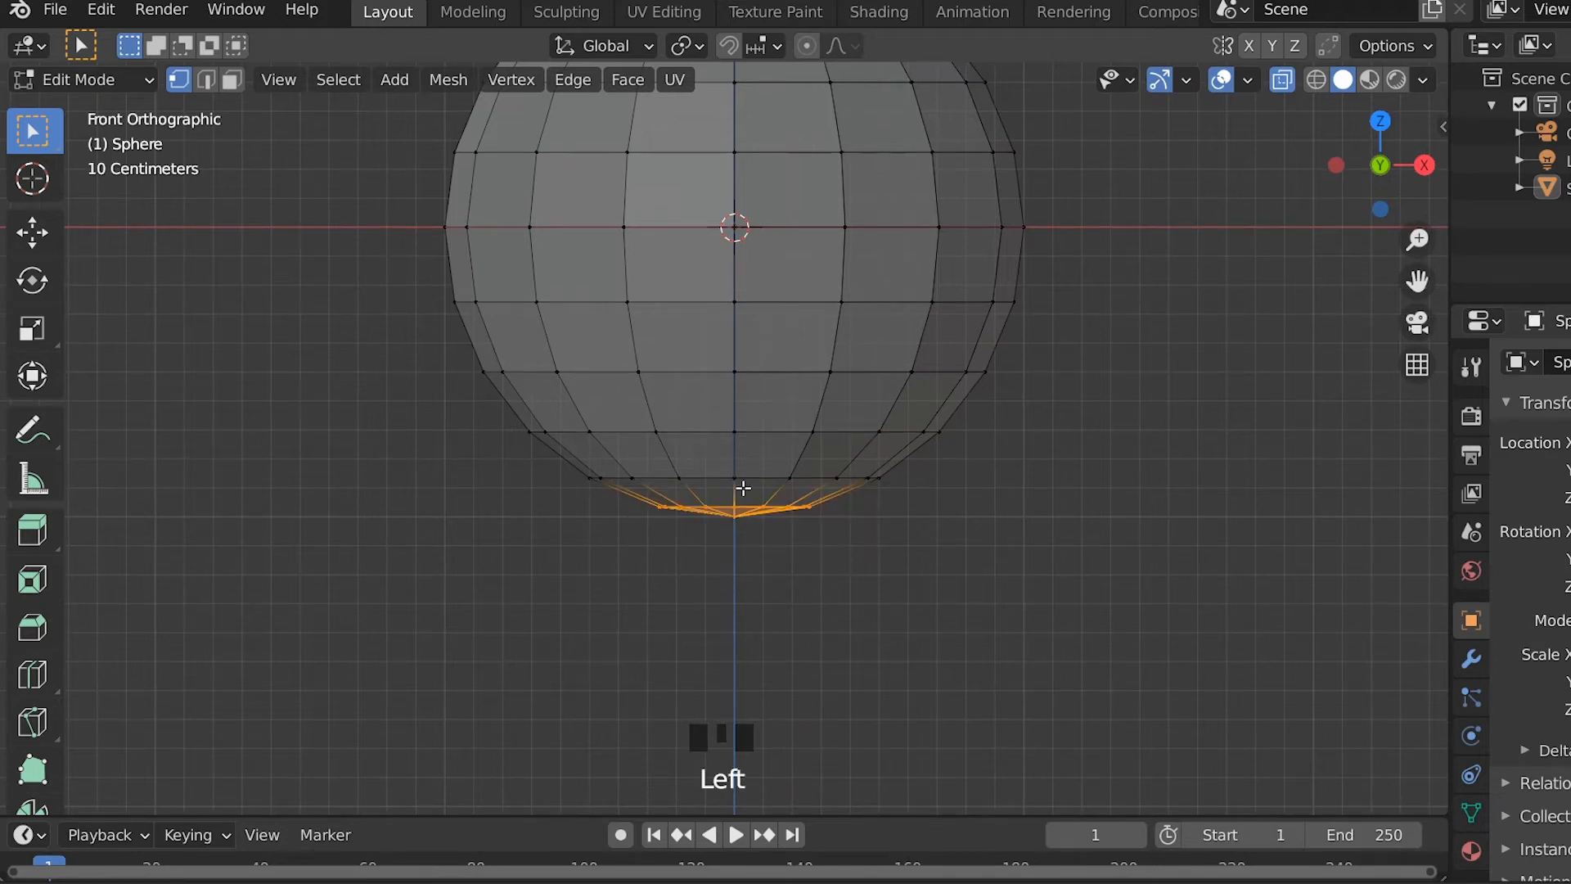
{"action": "left_click", "coordinate": [807, 47]}
{"action": "key", "text": "g"}
{"action": "key", "text": "z"}
{"action": "scroll", "coordinate": [737, 331], "scroll_direction": "down", "scroll_amount": 5}
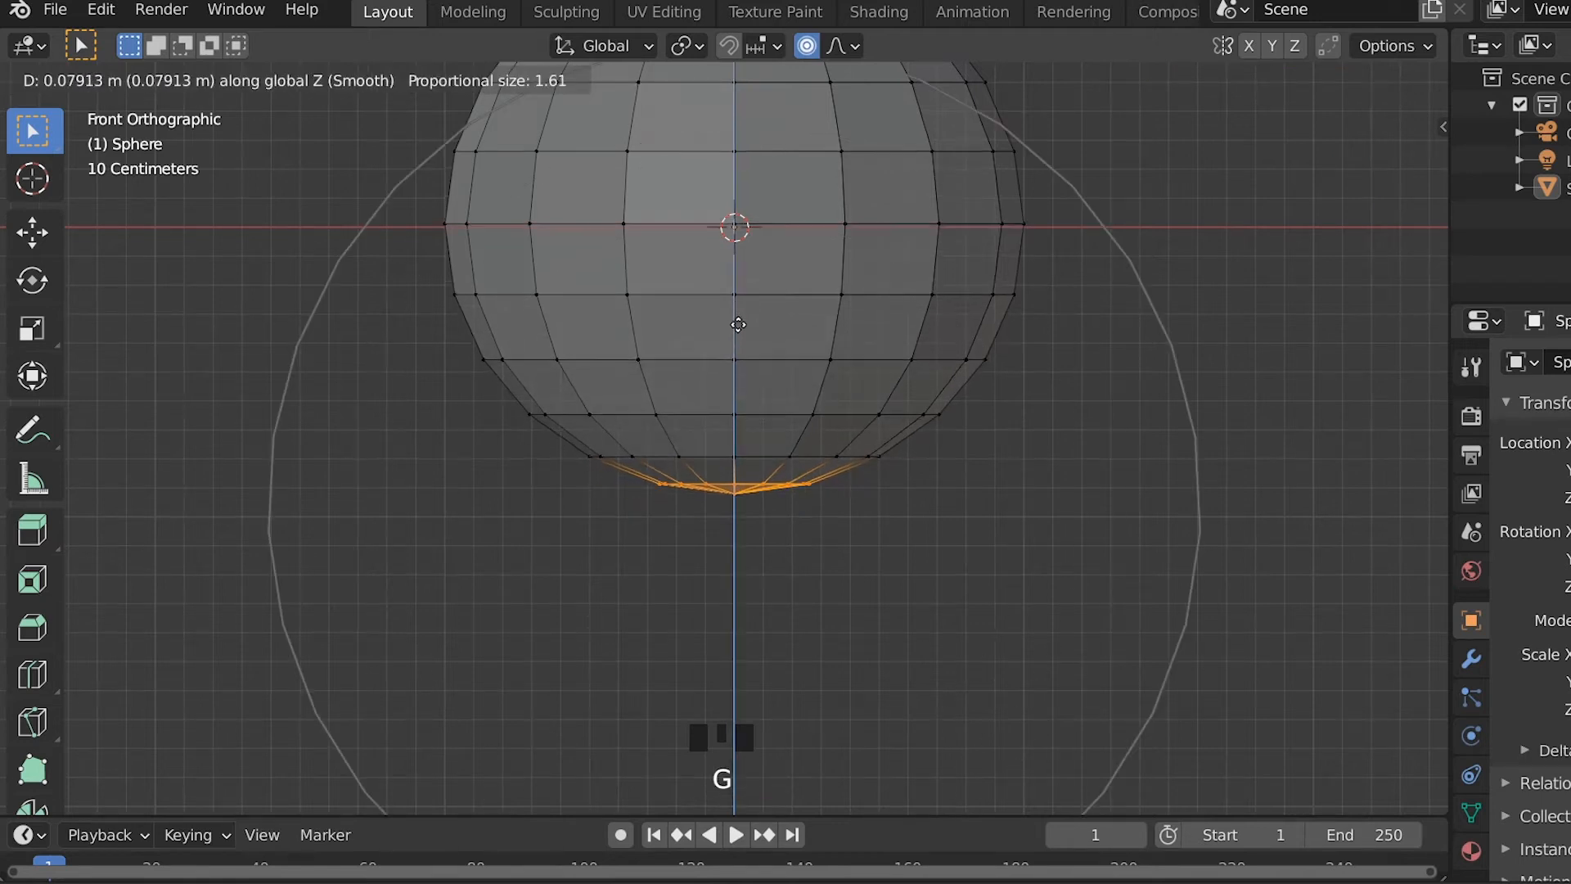
{"action": "scroll", "coordinate": [738, 325], "scroll_direction": "down", "scroll_amount": 2}
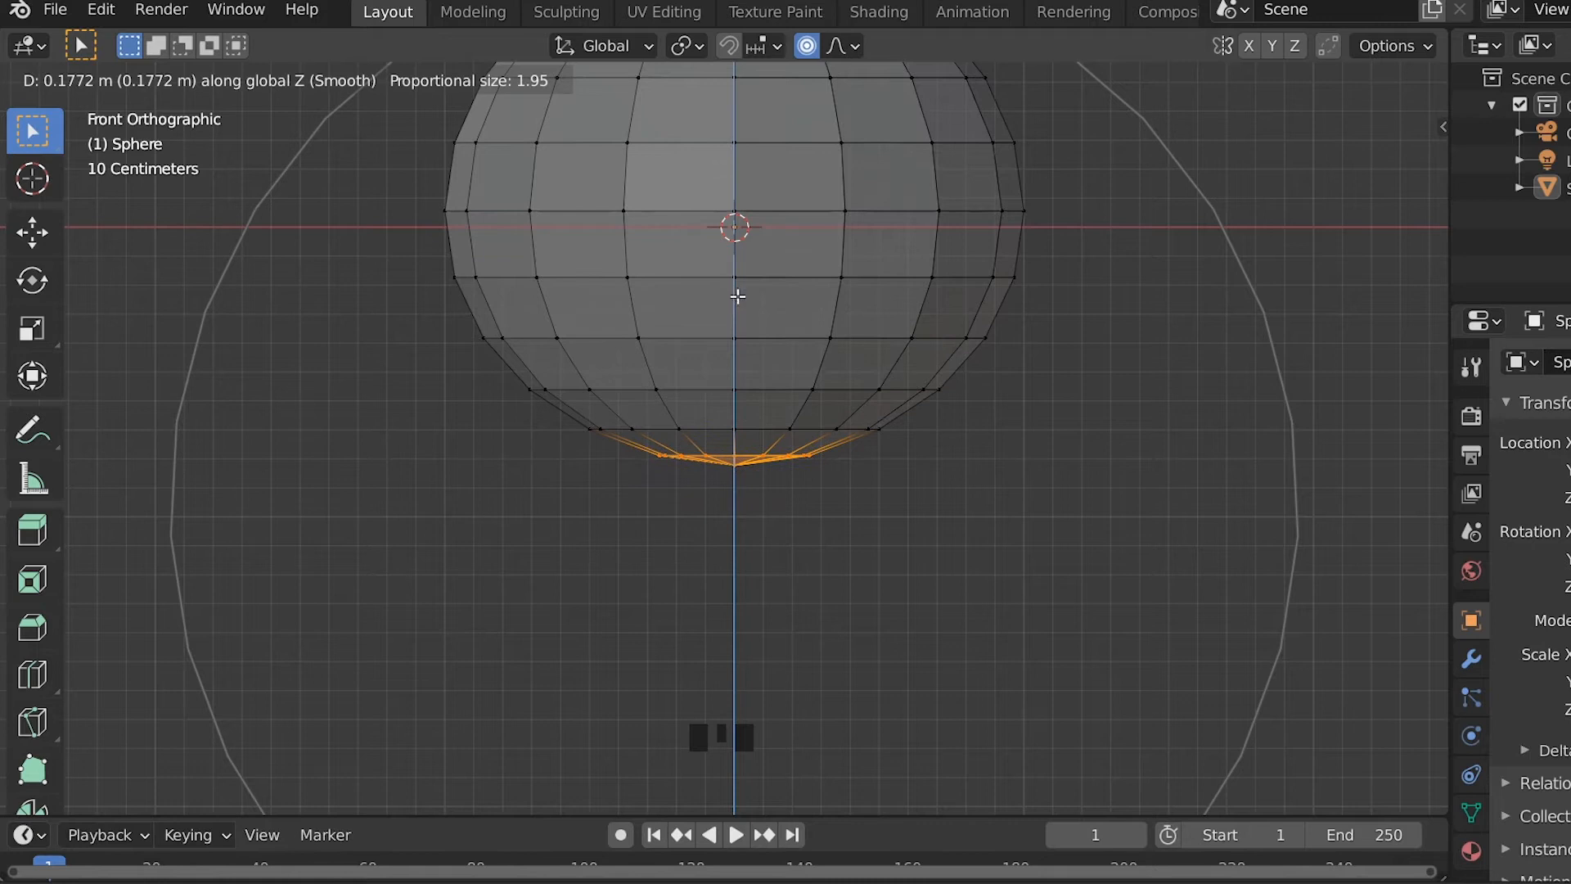
{"action": "left_click", "coordinate": [737, 296]}
Turn off proportional editing and move the bottom pole vertex up along Z into the sphere to form a dent.
{"action": "middle_click_drag", "start_coordinate": [929, 280], "coordinate": [897, 448], "text": "shift"}
{"action": "scroll", "coordinate": [855, 500], "scroll_direction": "up", "scroll_amount": 3}
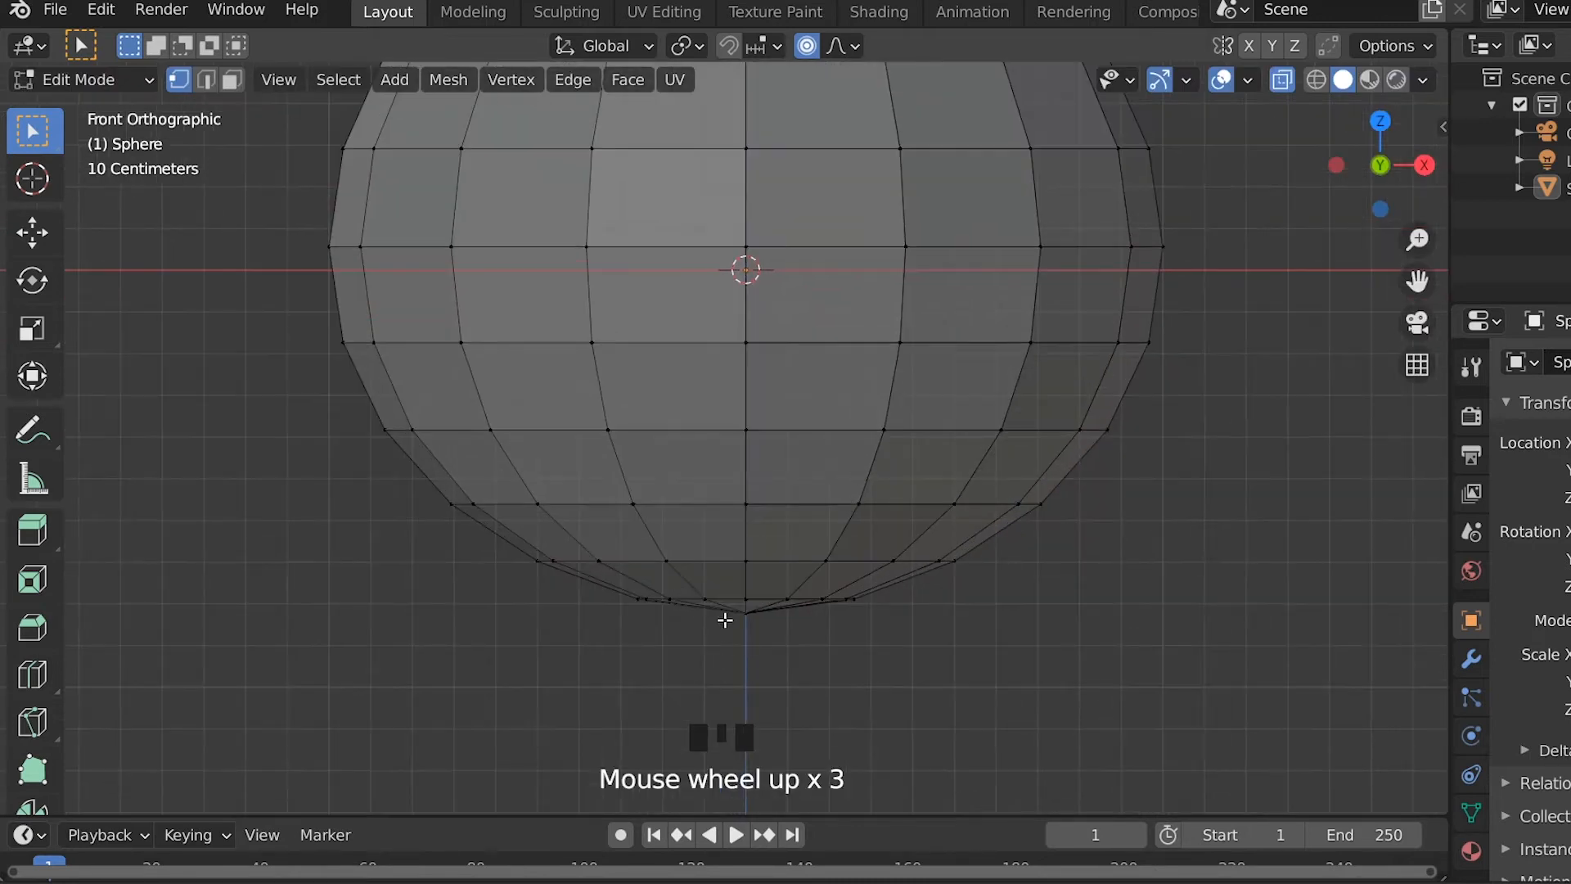
{"action": "left_click_drag", "start_coordinate": [707, 604], "coordinate": [803, 630]}
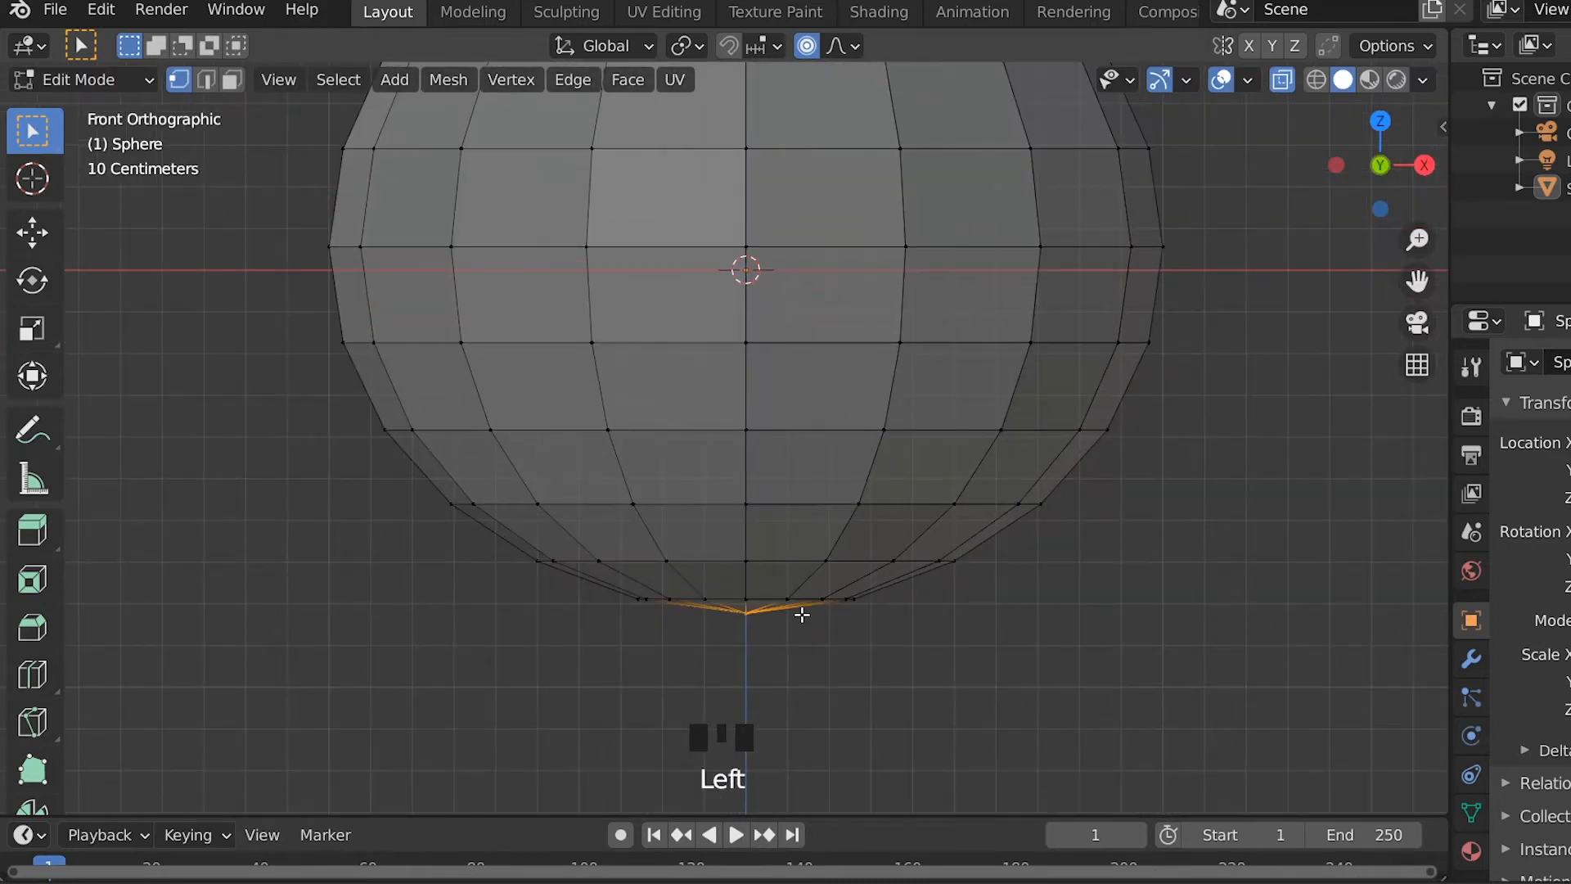
{"action": "left_click", "coordinate": [740, 624]}
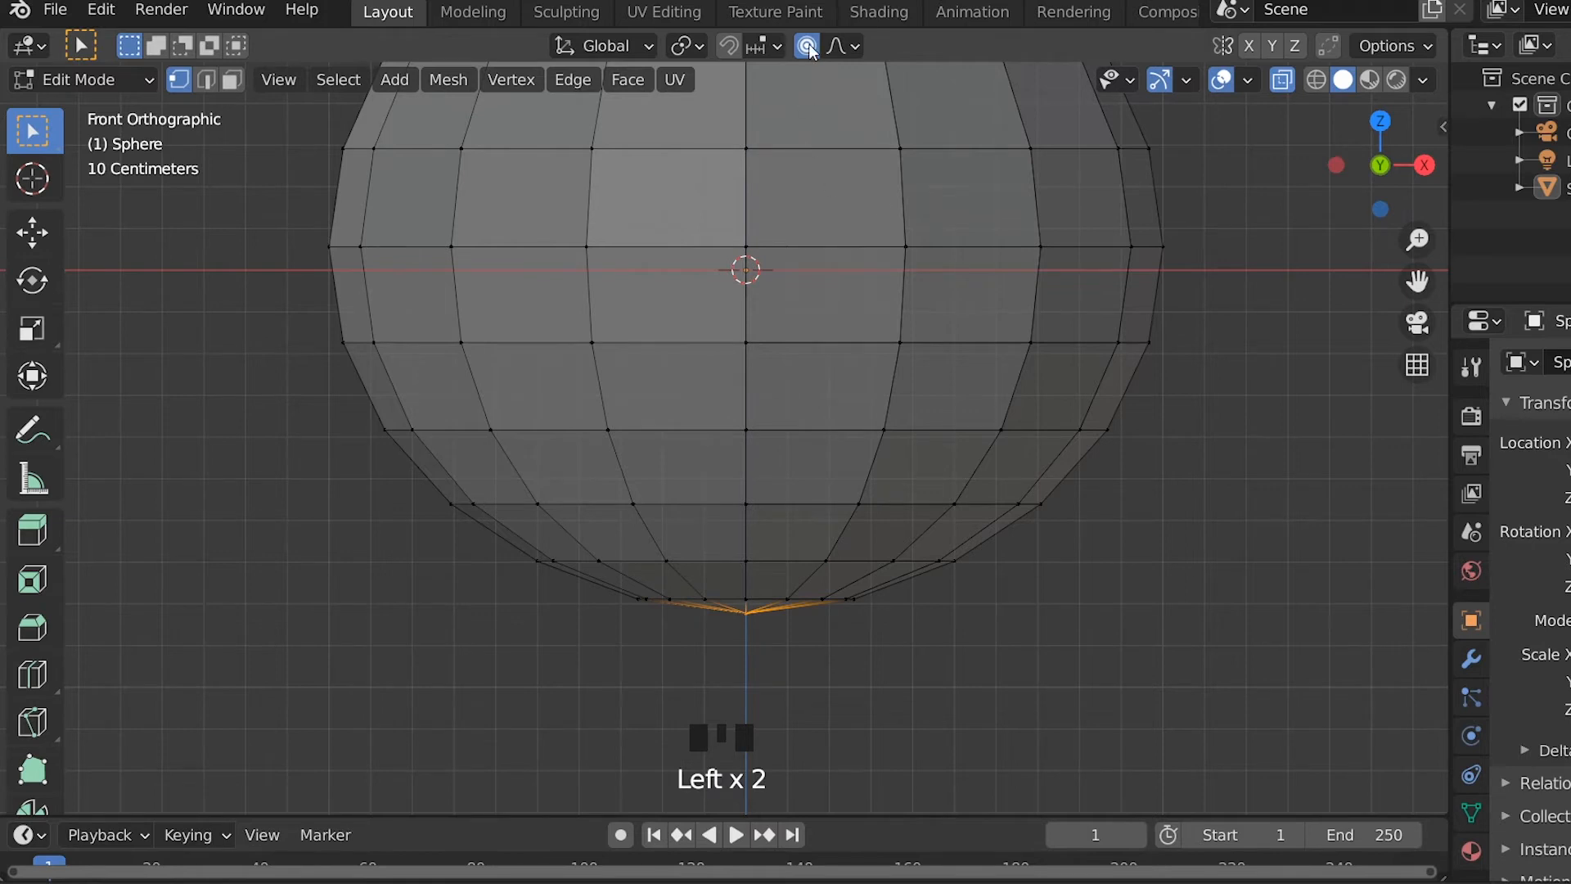
{"action": "key", "text": "g"}
{"action": "key", "text": "z"}
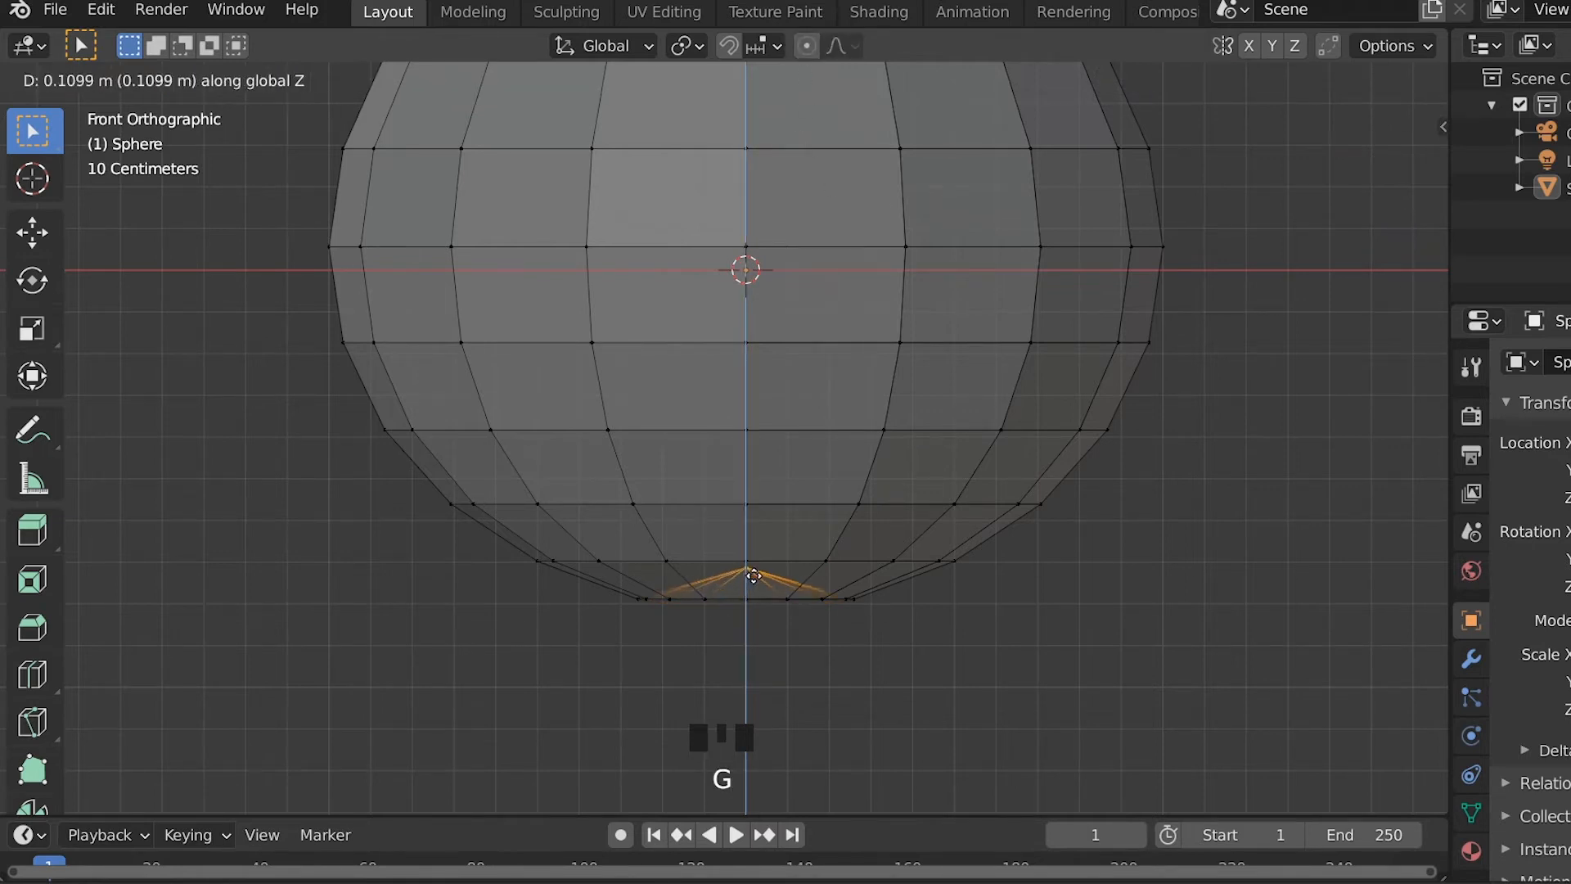
{"action": "left_click", "coordinate": [753, 518]}
{"action": "left_click", "coordinate": [1187, 515]}
Turn off X-ray, select the inner edge loop around the top hole and extrude it up about 0.058 m along Z.
{"action": "middle_click_drag", "start_coordinate": [1187, 515], "coordinate": [874, 305]}
{"action": "scroll", "coordinate": [874, 306], "scroll_direction": "down", "scroll_amount": 2}
{"action": "middle_click_drag", "start_coordinate": [814, 189], "coordinate": [782, 302]}
{"action": "key", "text": "alt+z"}
{"action": "scroll", "coordinate": [814, 340], "scroll_direction": "up", "scroll_amount": 2}
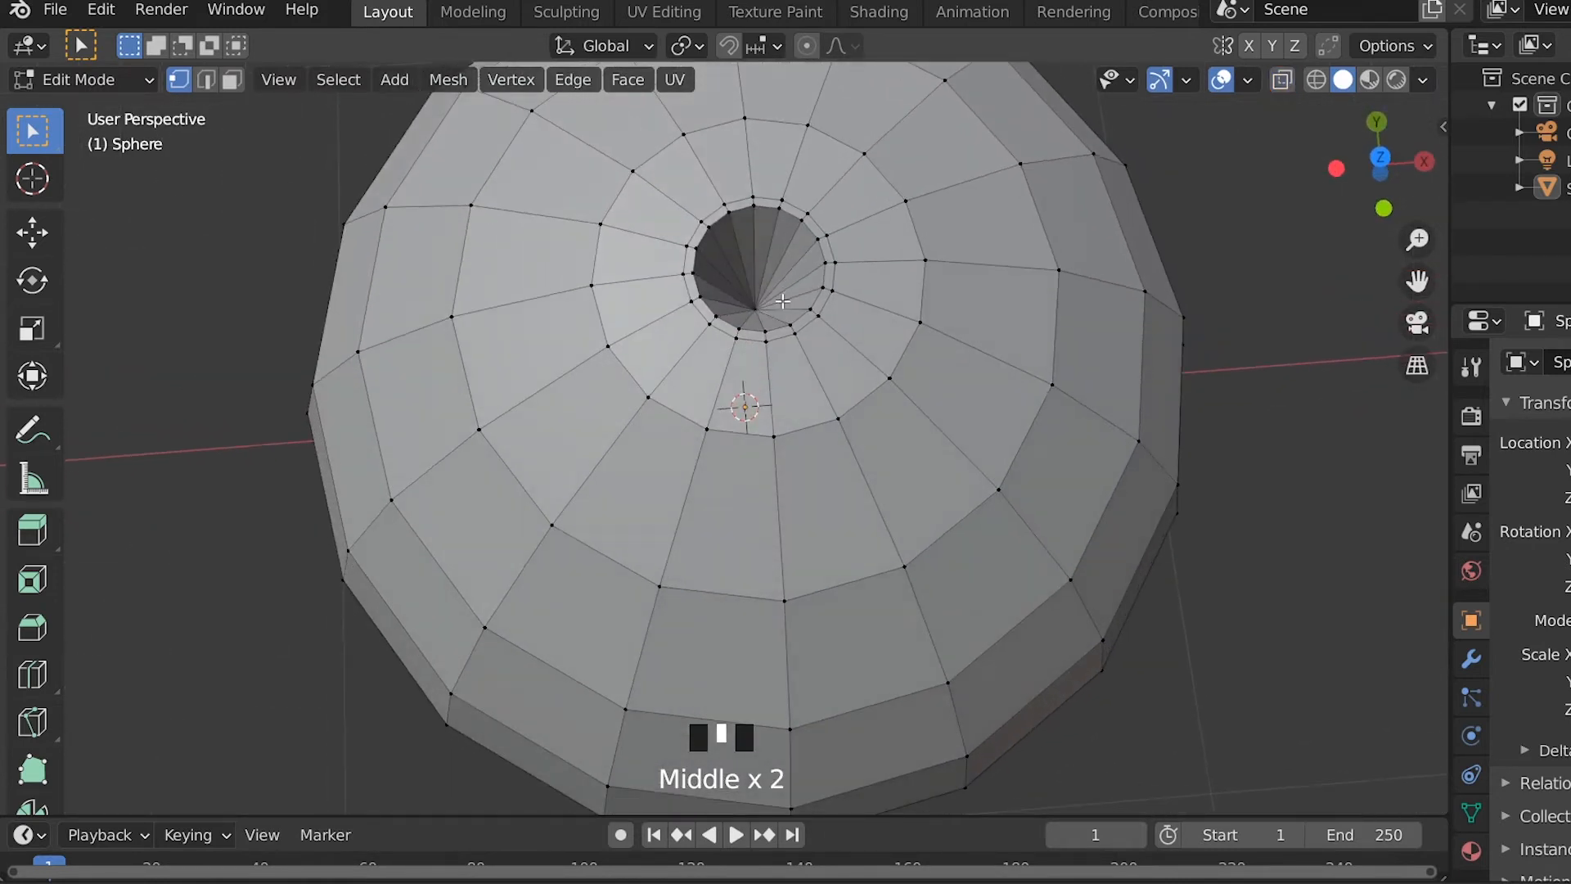
{"action": "left_click", "coordinate": [824, 274], "text": "alt"}
{"action": "middle_click_drag", "start_coordinate": [824, 274], "coordinate": [826, 319]}
{"action": "key", "text": "KP_1"}
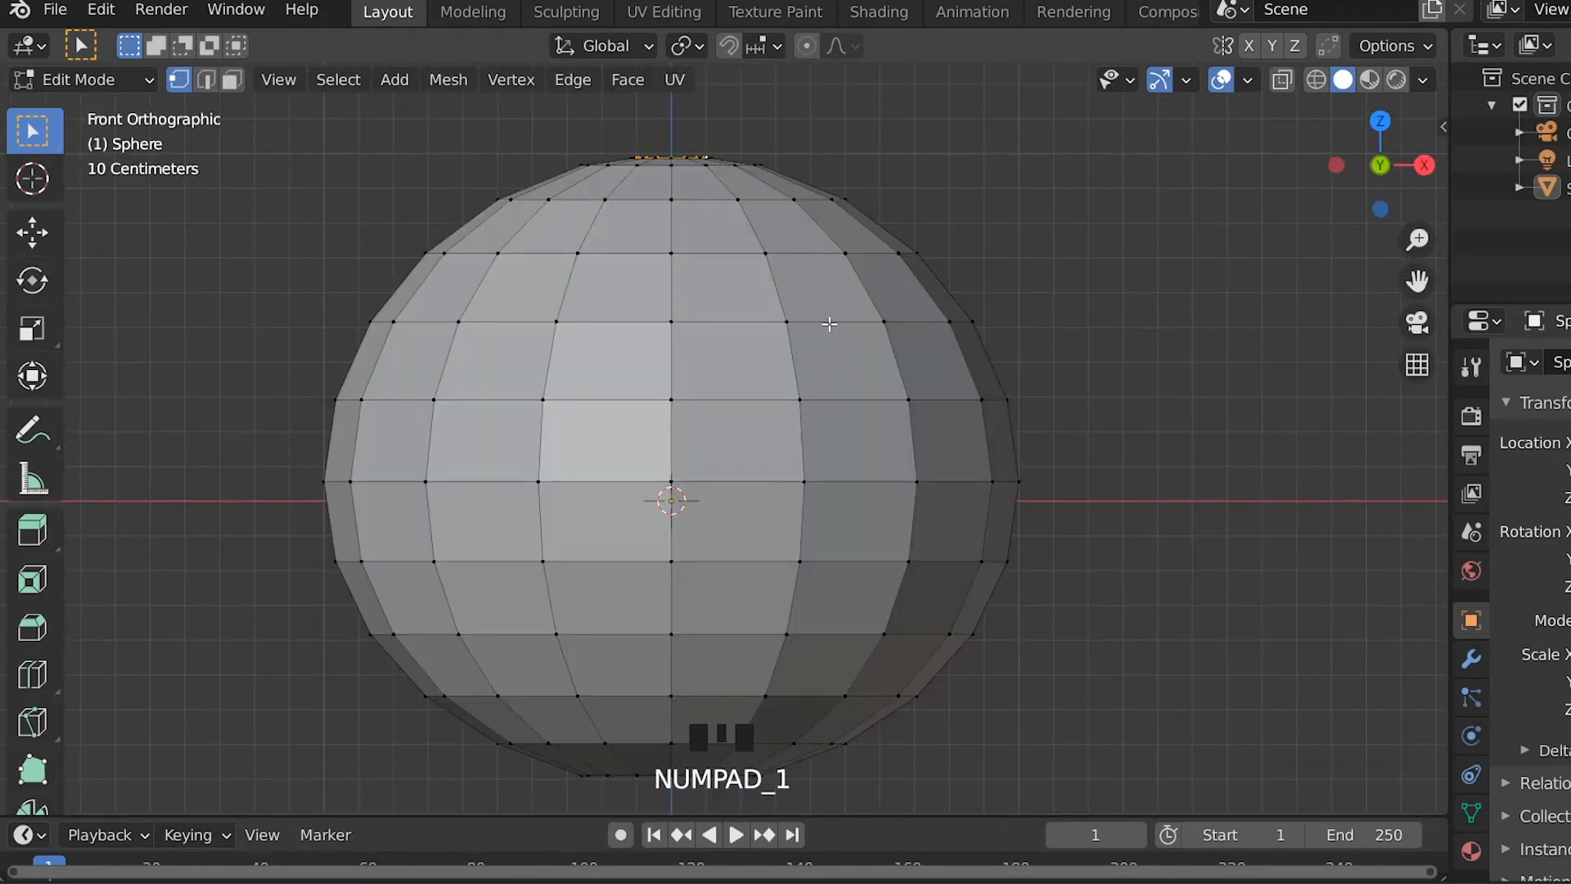
{"action": "scroll", "coordinate": [747, 209], "scroll_direction": "up", "scroll_amount": 1}
{"action": "scroll", "coordinate": [747, 210], "scroll_direction": "down", "scroll_amount": 1}
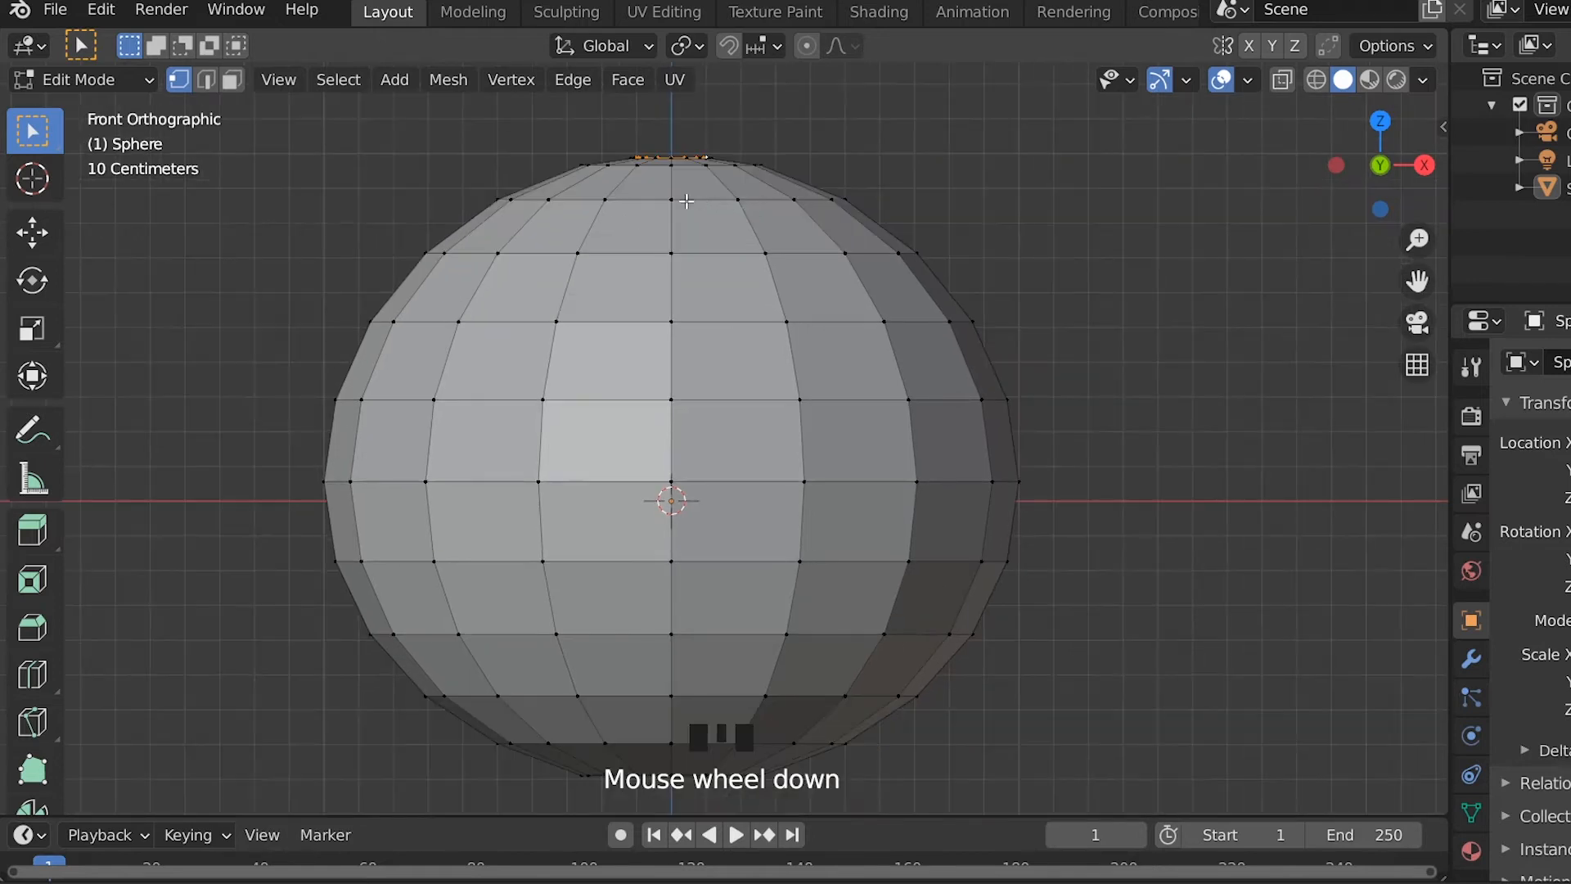
{"action": "key", "text": "e"}
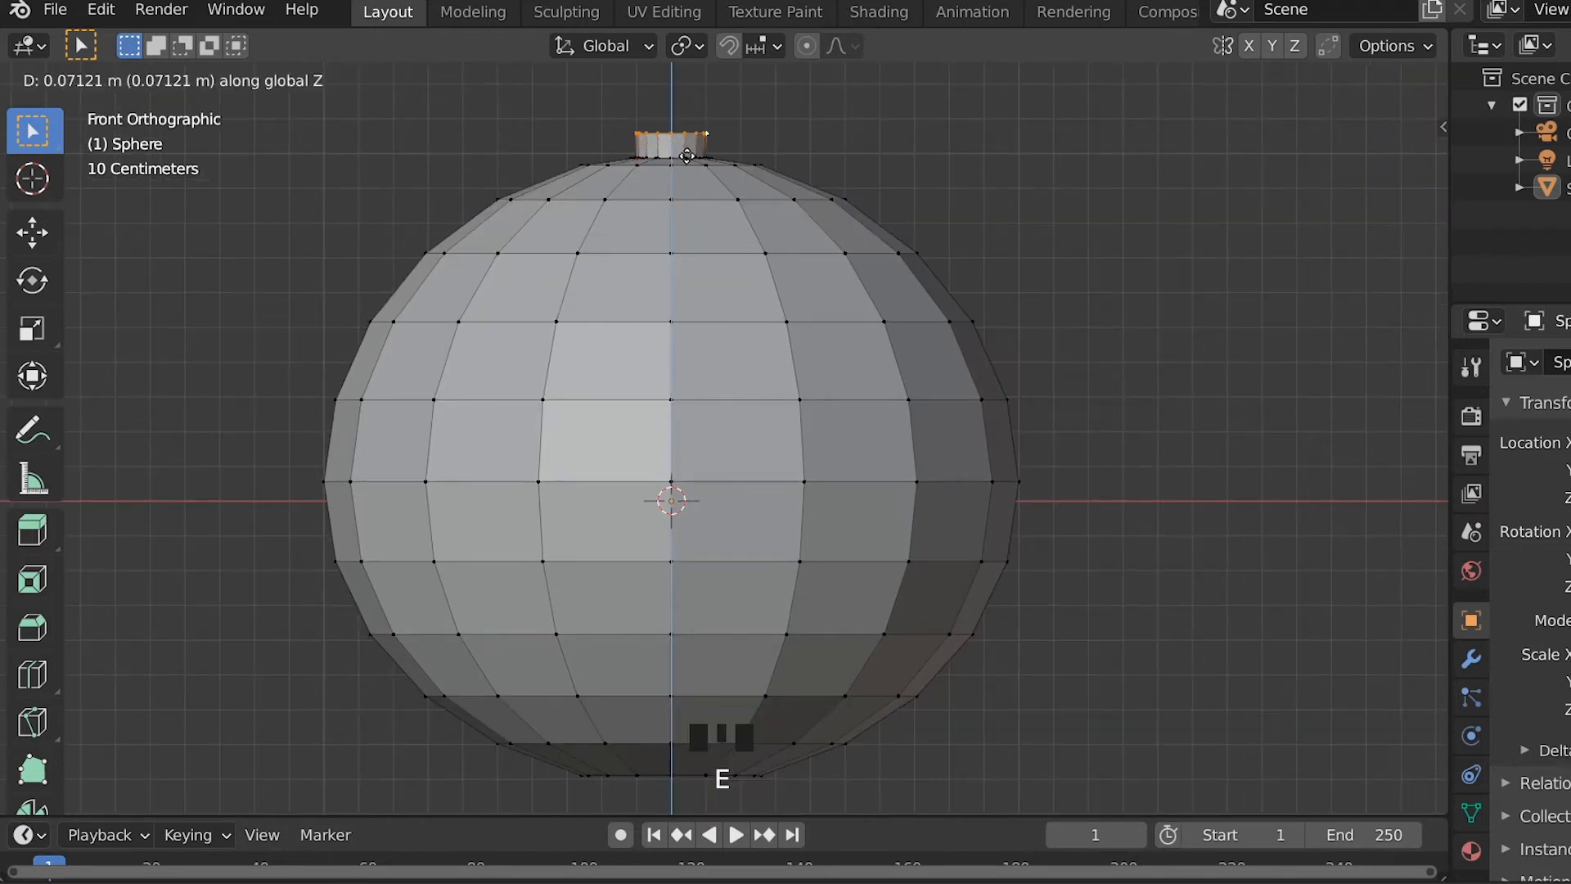
{"action": "left_click", "coordinate": [691, 147]}
Extrude the collar's top edge loop inward twice, scaling the first to about 0.78, and fill the remaining opening with a face.
{"action": "middle_click_drag", "start_coordinate": [691, 147], "coordinate": [817, 406]}
{"action": "key", "text": "e"}
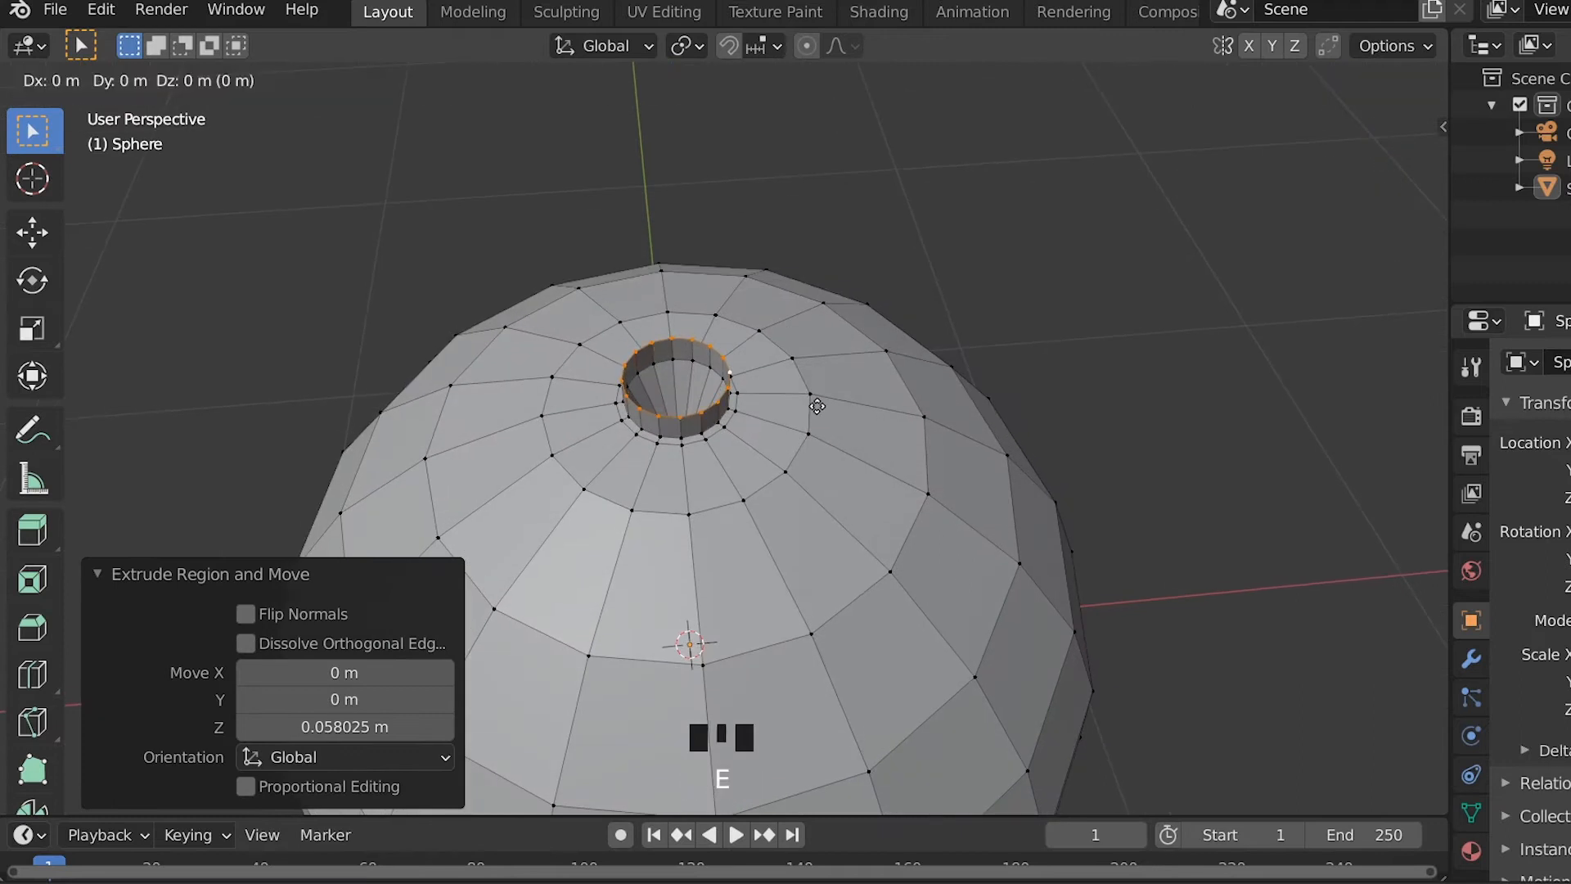
{"action": "key", "text": "s"}
{"action": "left_click", "coordinate": [788, 399]}
{"action": "key", "text": "e"}
{"action": "key", "text": "s"}
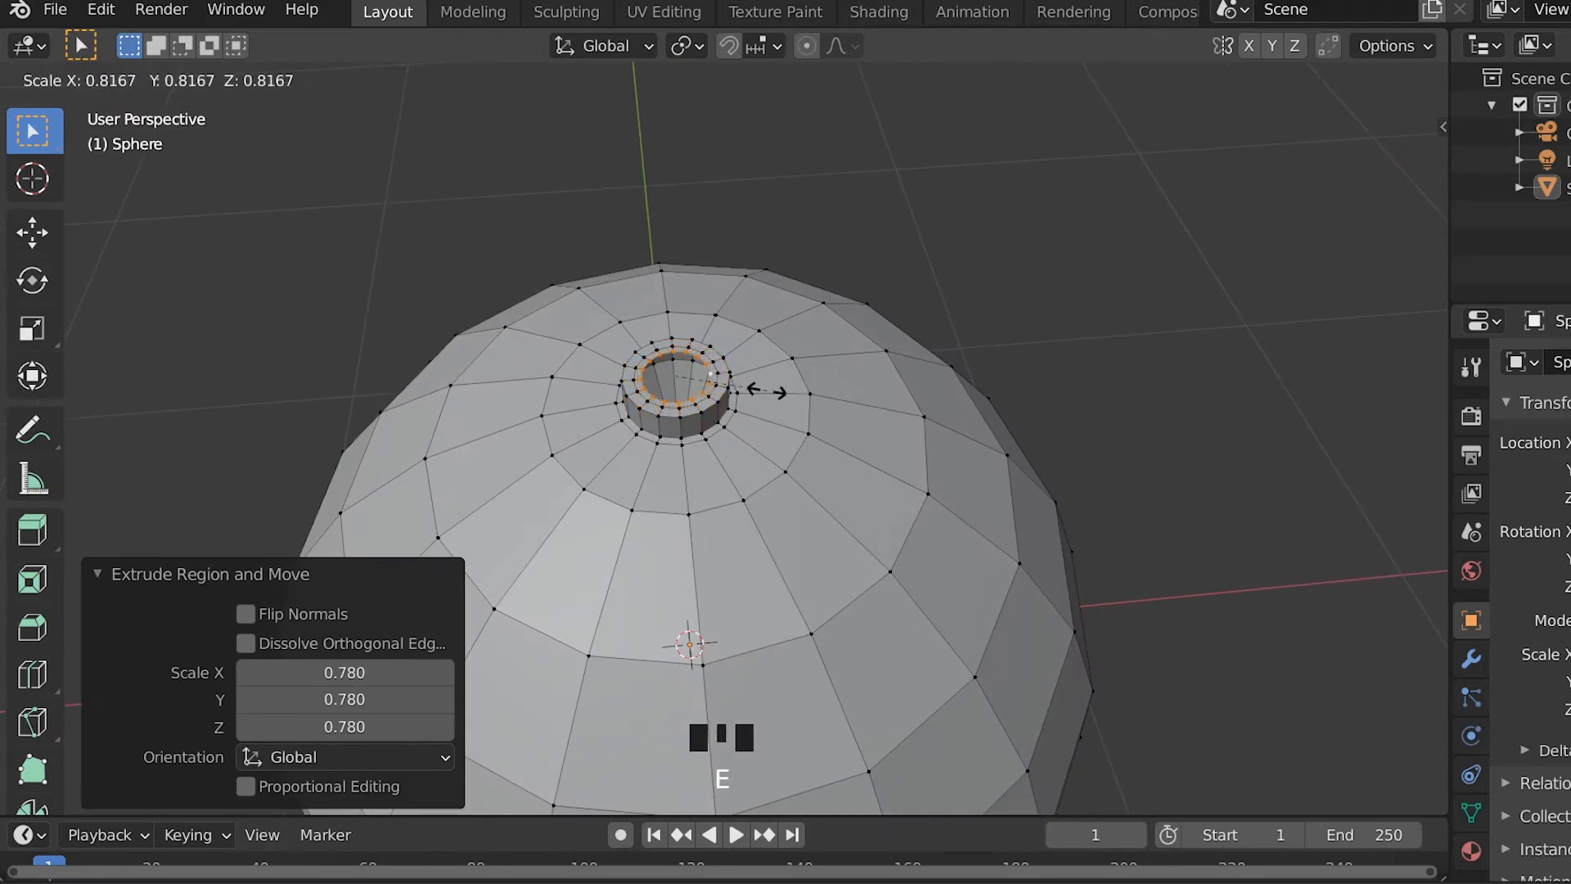
{"action": "left_click", "coordinate": [763, 389]}
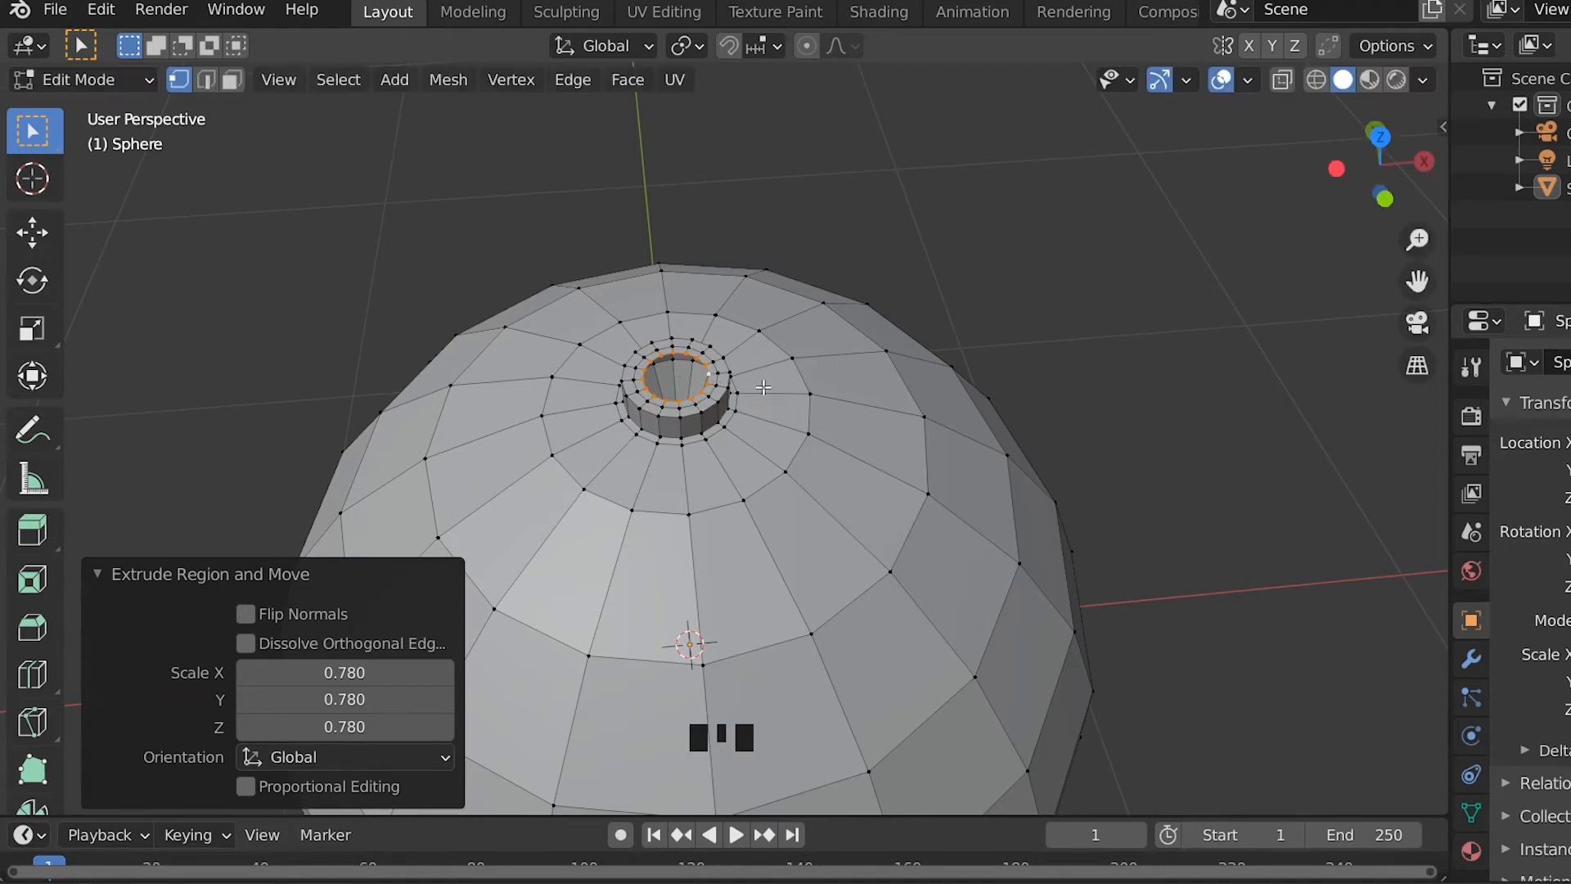
{"action": "key", "text": "f"}
{"action": "left_click", "coordinate": [936, 350]}
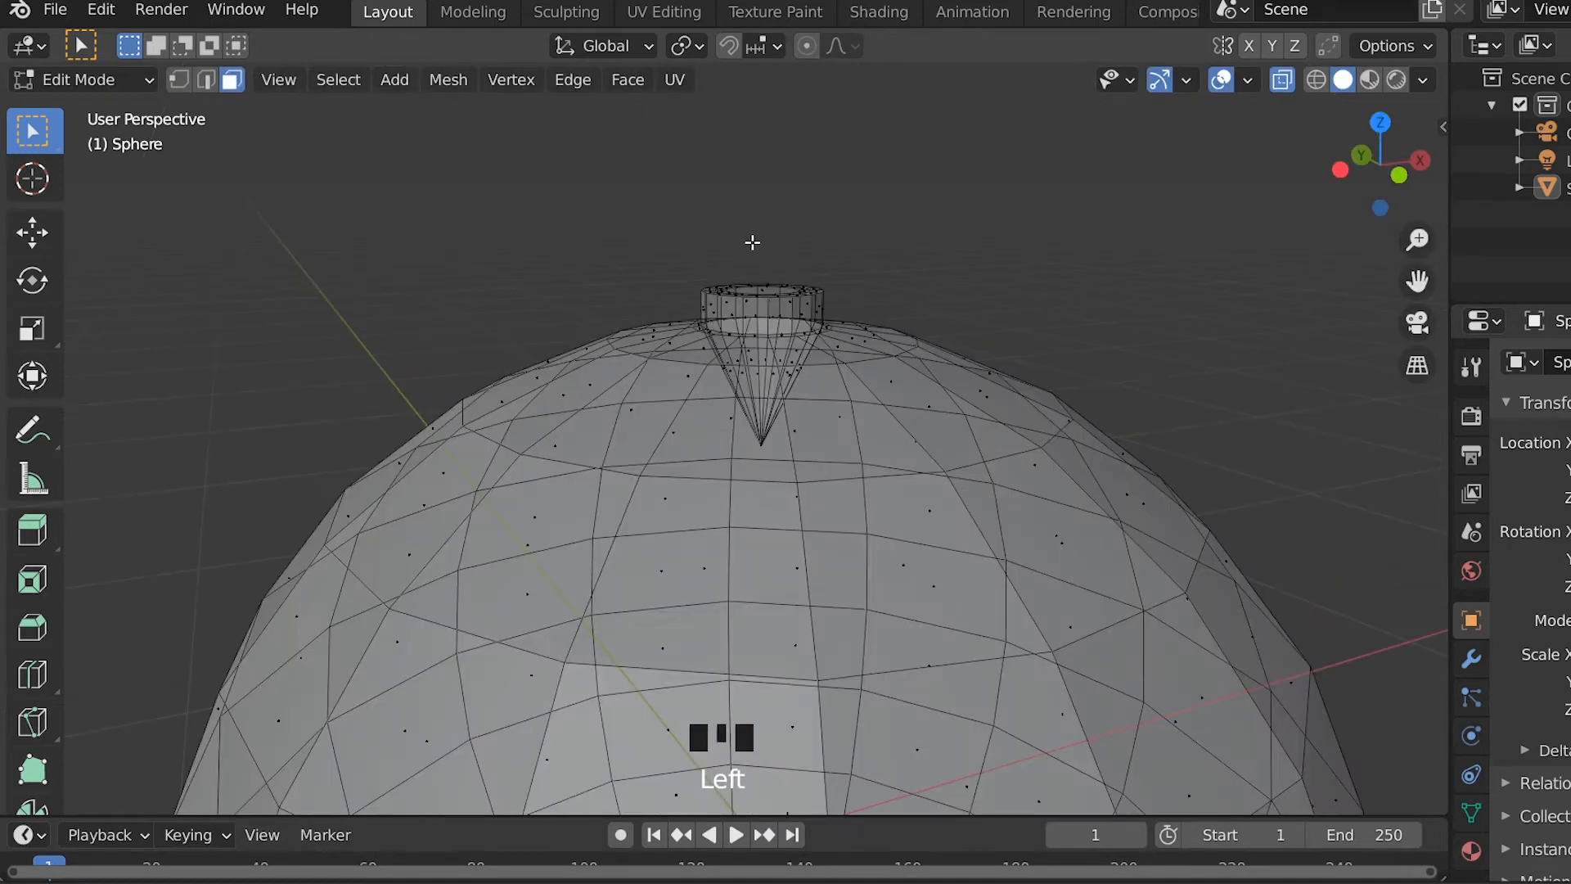
Select the collar's faces on top of the sphere, duplicate them in place and separate the copy into its own object.
{"action": "left_click", "coordinate": [710, 215]}
{"action": "key", "text": "KP_1"}
{"action": "middle_click_drag", "start_coordinate": [709, 237], "coordinate": [653, 227], "text": "shift"}
{"action": "scroll", "coordinate": [941, 262], "scroll_direction": "up", "scroll_amount": 3}
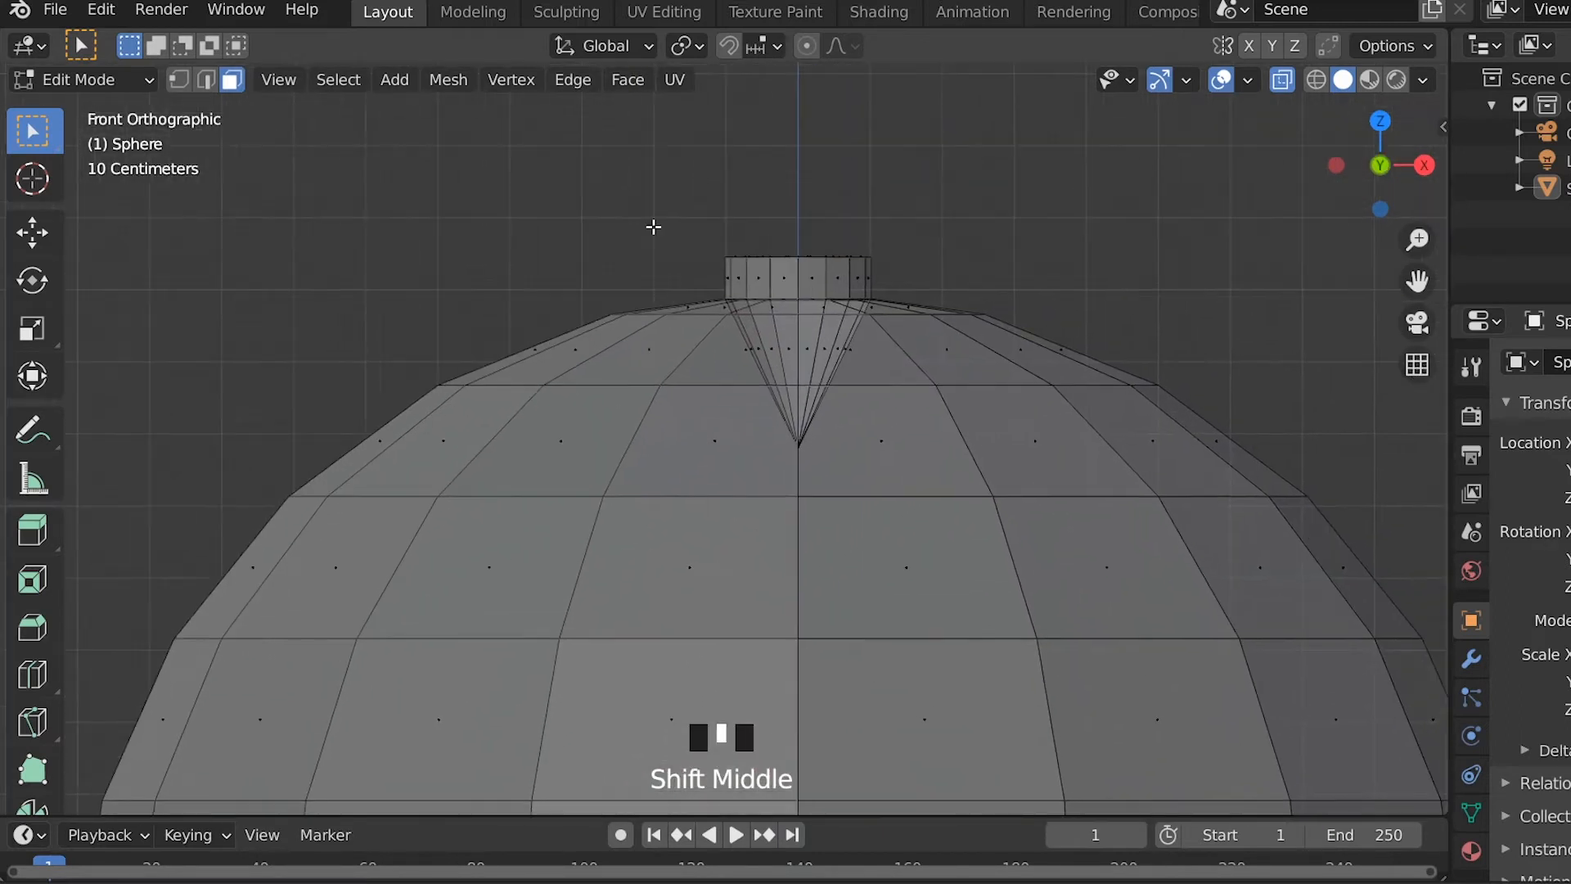
{"action": "left_click_drag", "start_coordinate": [661, 131], "coordinate": [978, 281]}
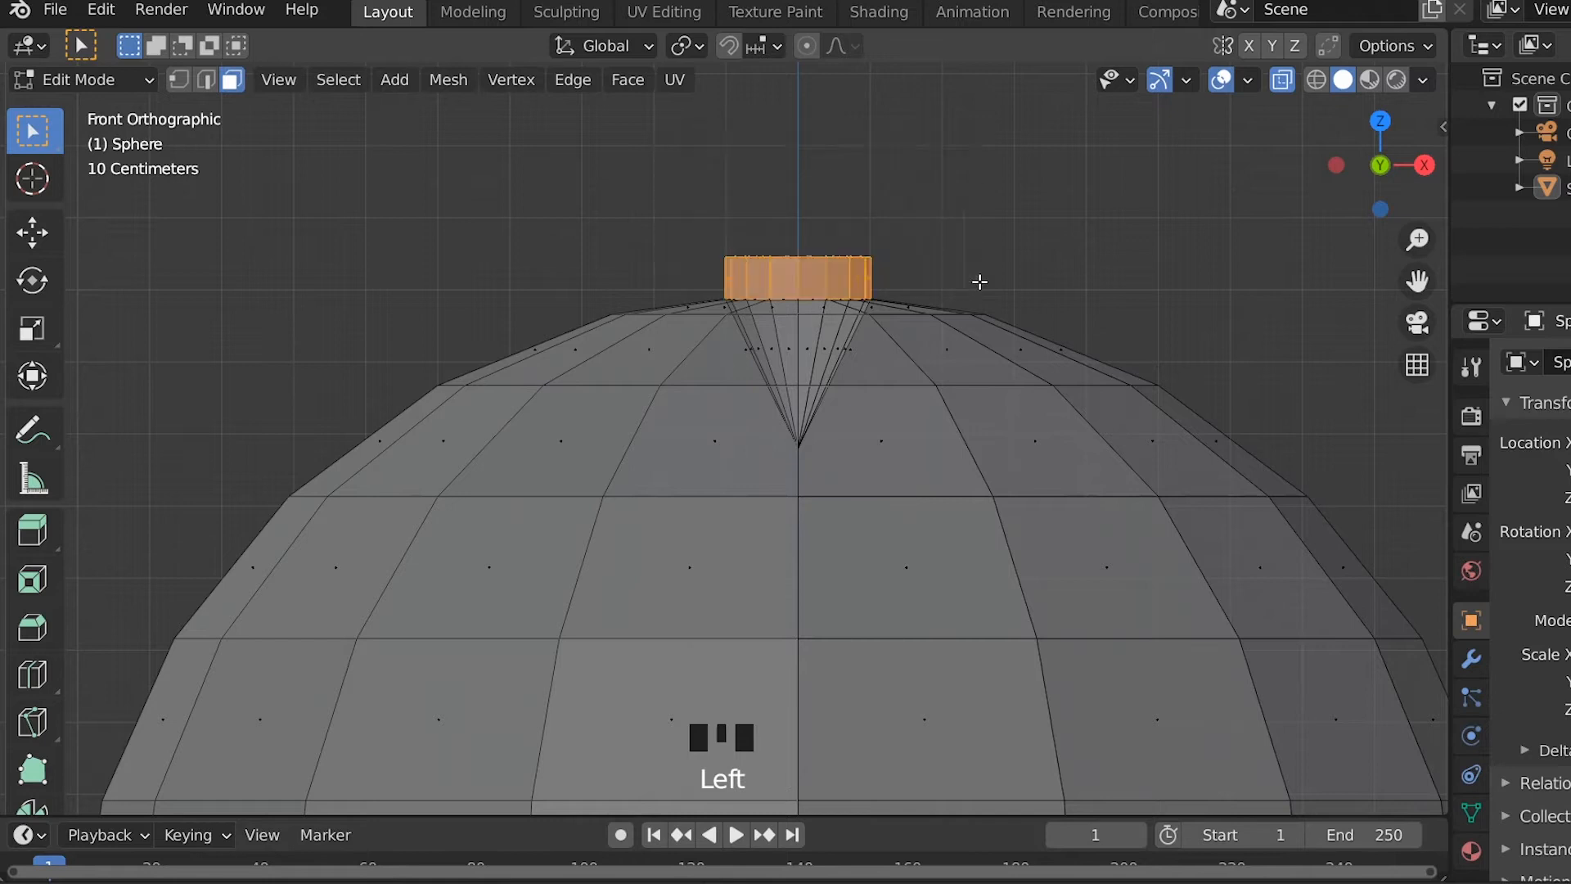
{"action": "middle_click_drag", "start_coordinate": [979, 281], "coordinate": [935, 367]}
{"action": "key", "text": "shift+d"}
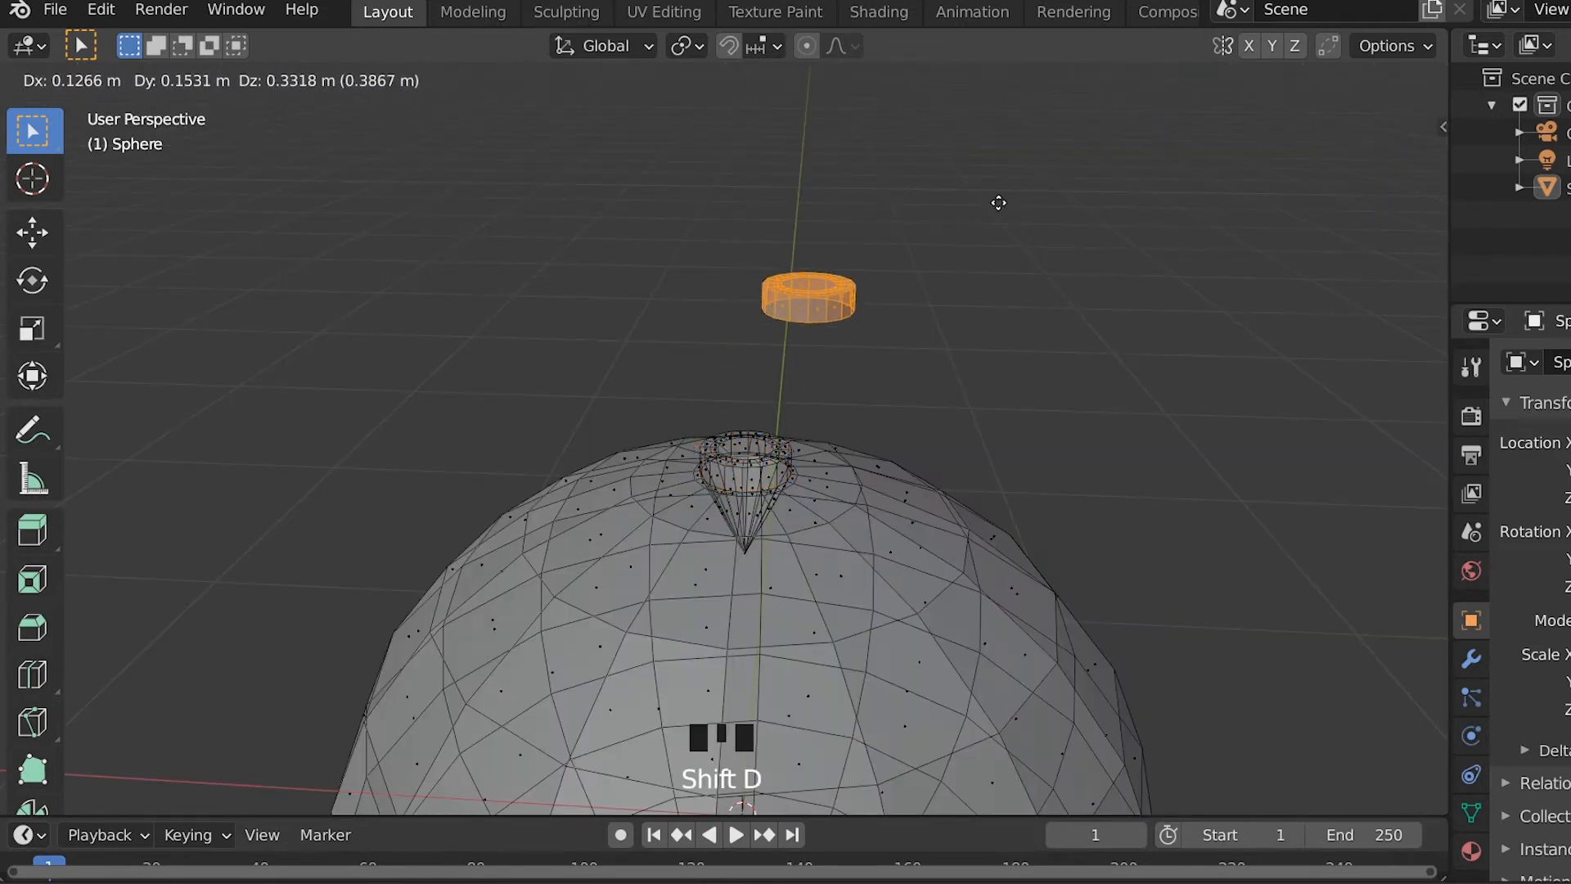
{"action": "right_click", "coordinate": [1000, 203]}
{"action": "key", "text": "p"}
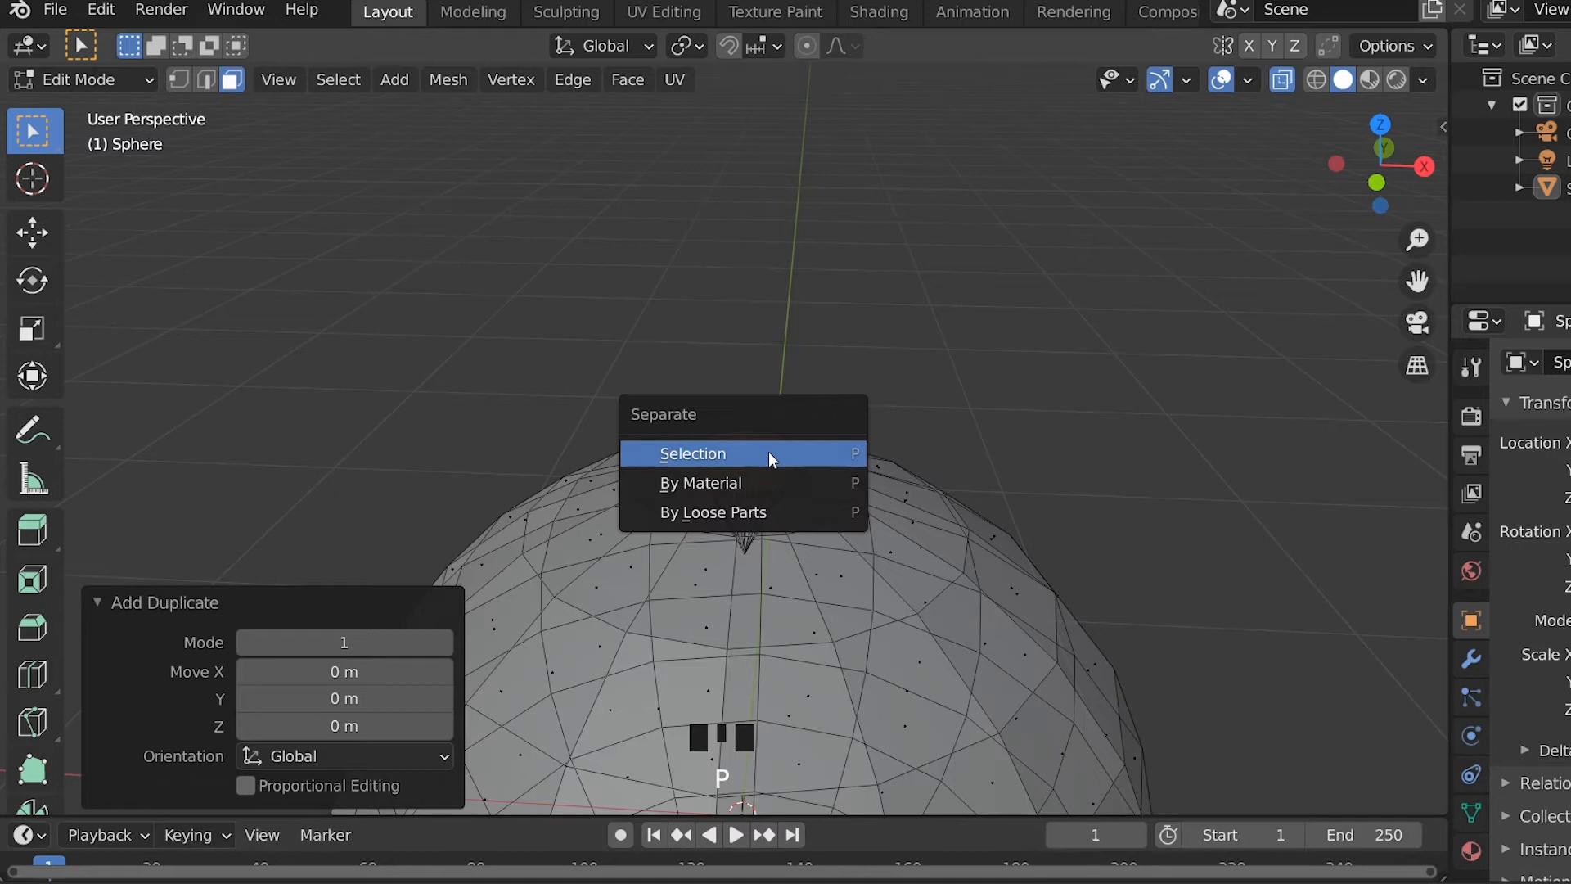
{"action": "left_click", "coordinate": [768, 453]}
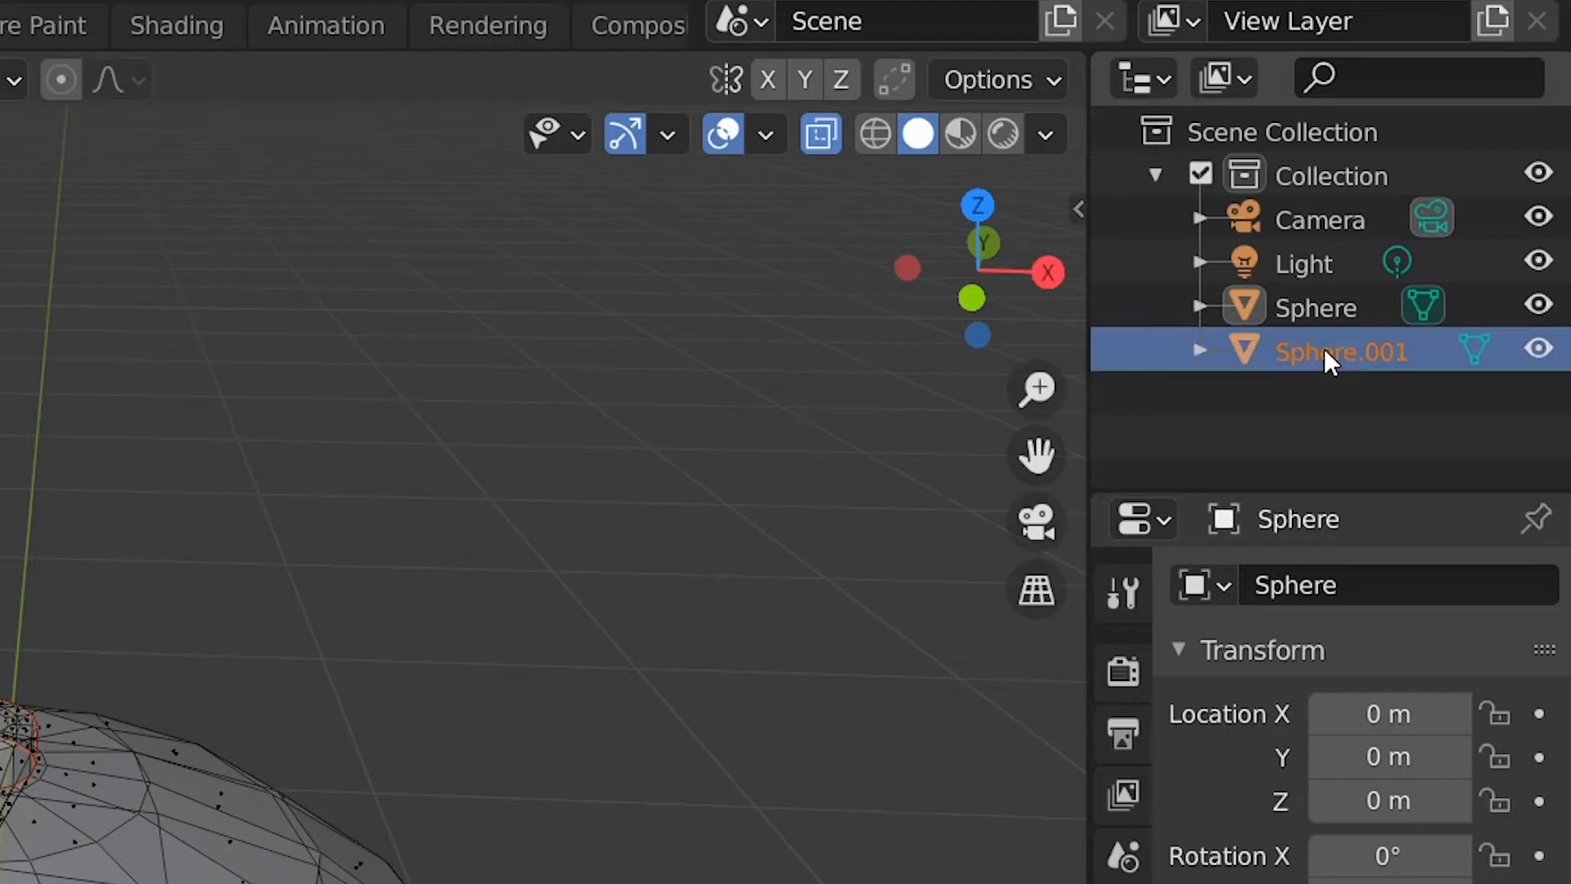
Rename the separated collar object Sphere.001 as "rim".
{"action": "double_click", "coordinate": [1564, 216]}
{"action": "key", "text": "BackSpace"}
{"action": "type", "text": "rim"}
{"action": "key", "text": "Return"}
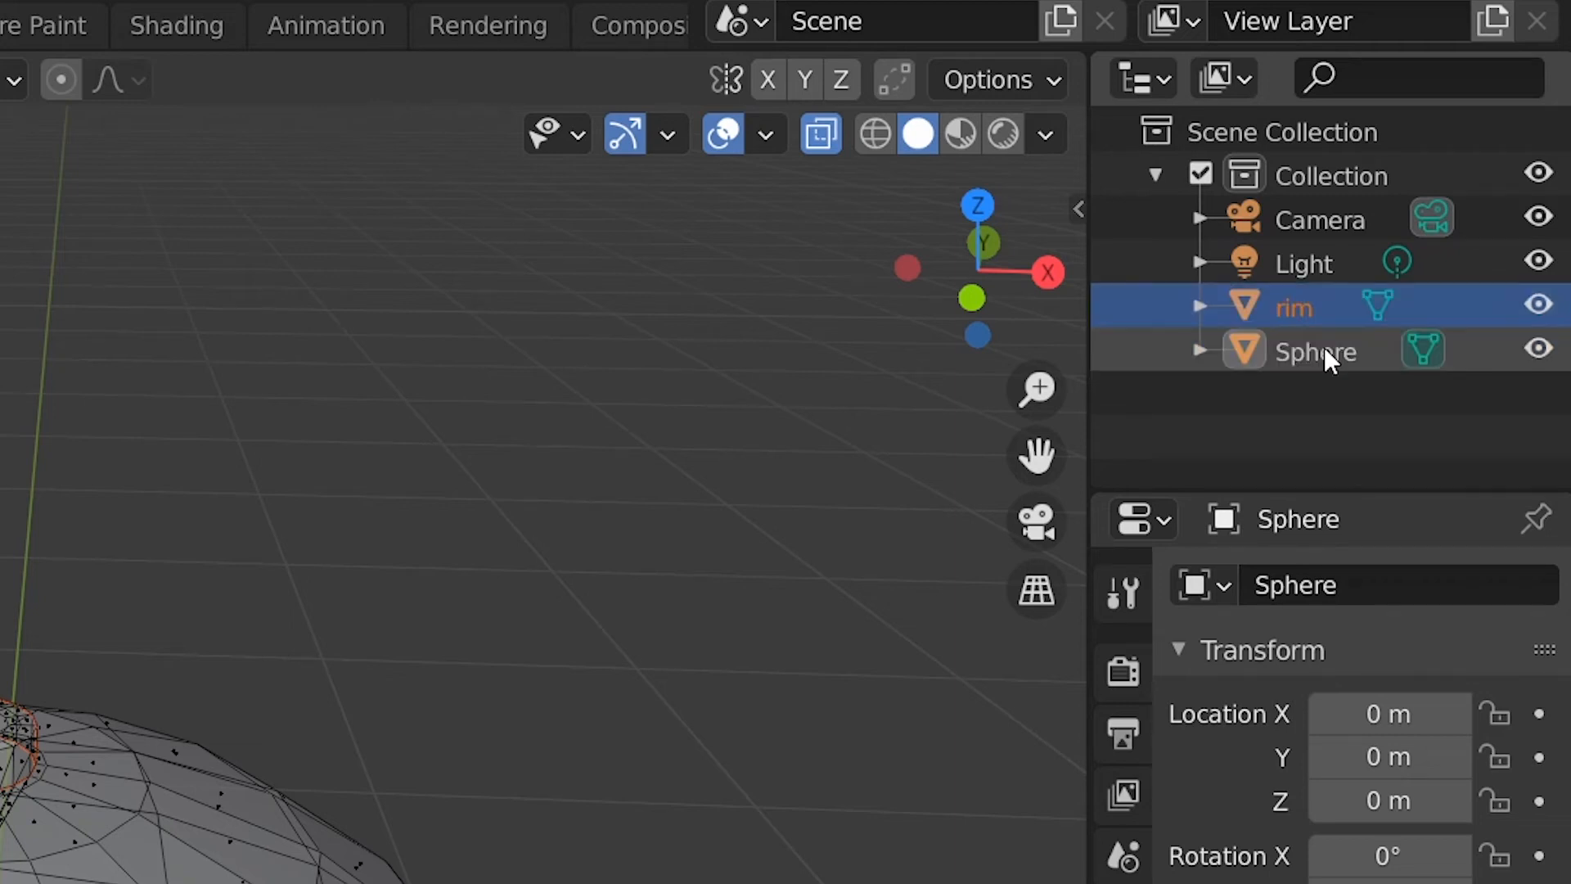
Edit the Sphere mesh in edge selection with X-ray off and scale one vertical edge loop inward to about 0.865.
{"action": "left_click", "coordinate": [1324, 347]}
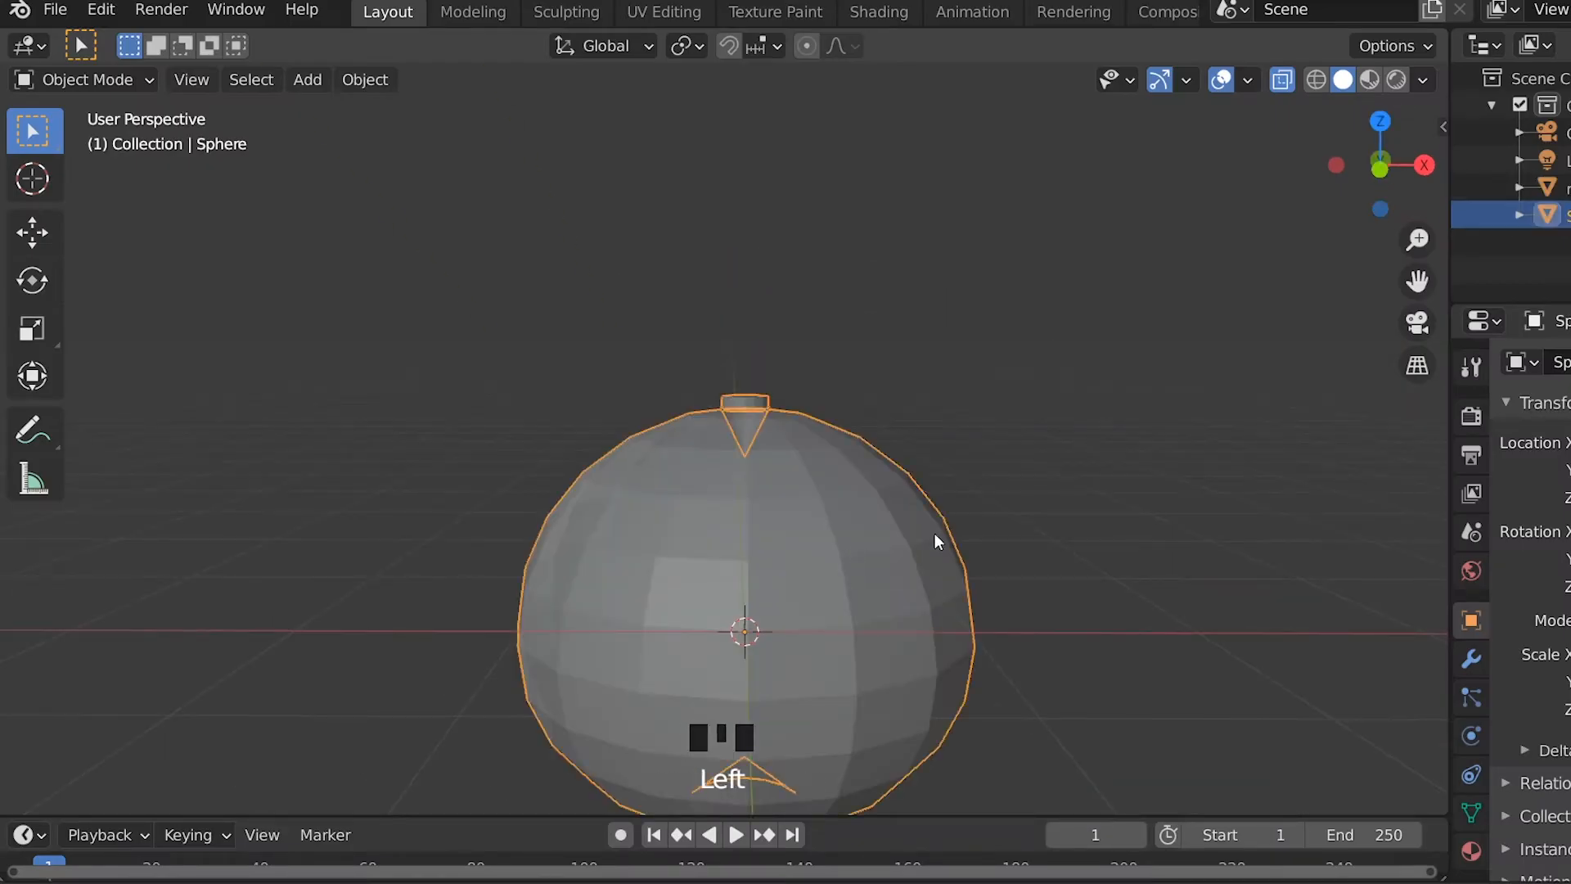
{"action": "key", "text": "Tab"}
{"action": "middle_click_drag", "start_coordinate": [982, 526], "coordinate": [933, 524]}
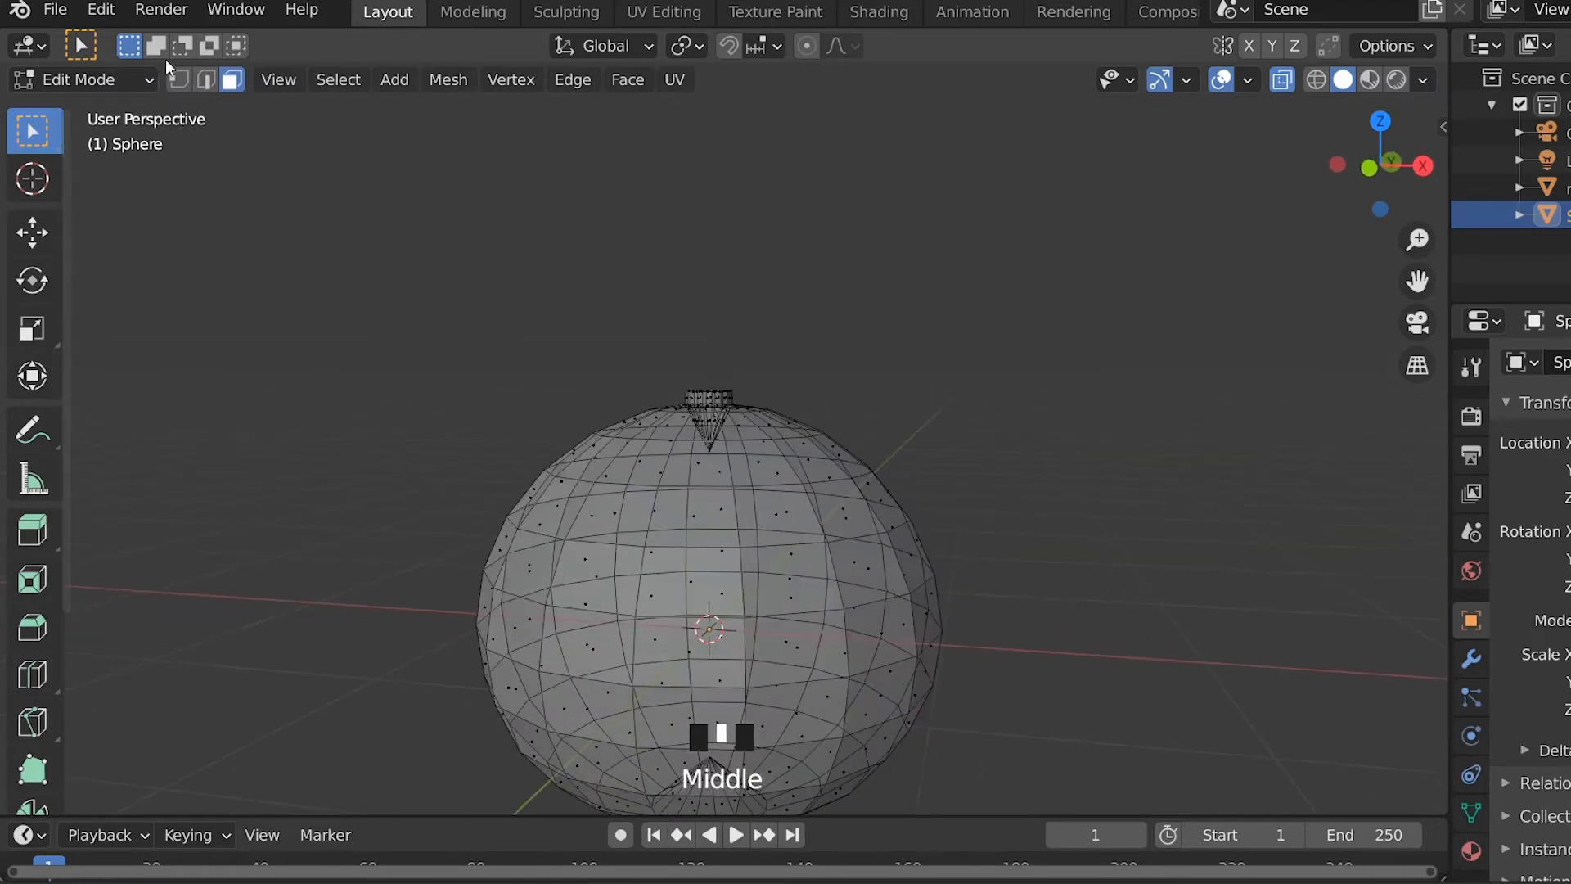
{"action": "left_click", "coordinate": [206, 80]}
{"action": "key", "text": "alt+z"}
{"action": "scroll", "coordinate": [911, 564], "scroll_direction": "down", "scroll_amount": 2}
{"action": "middle_click_drag", "start_coordinate": [909, 604], "coordinate": [949, 442], "text": "shift"}
{"action": "scroll", "coordinate": [976, 493], "scroll_direction": "up", "scroll_amount": 2}
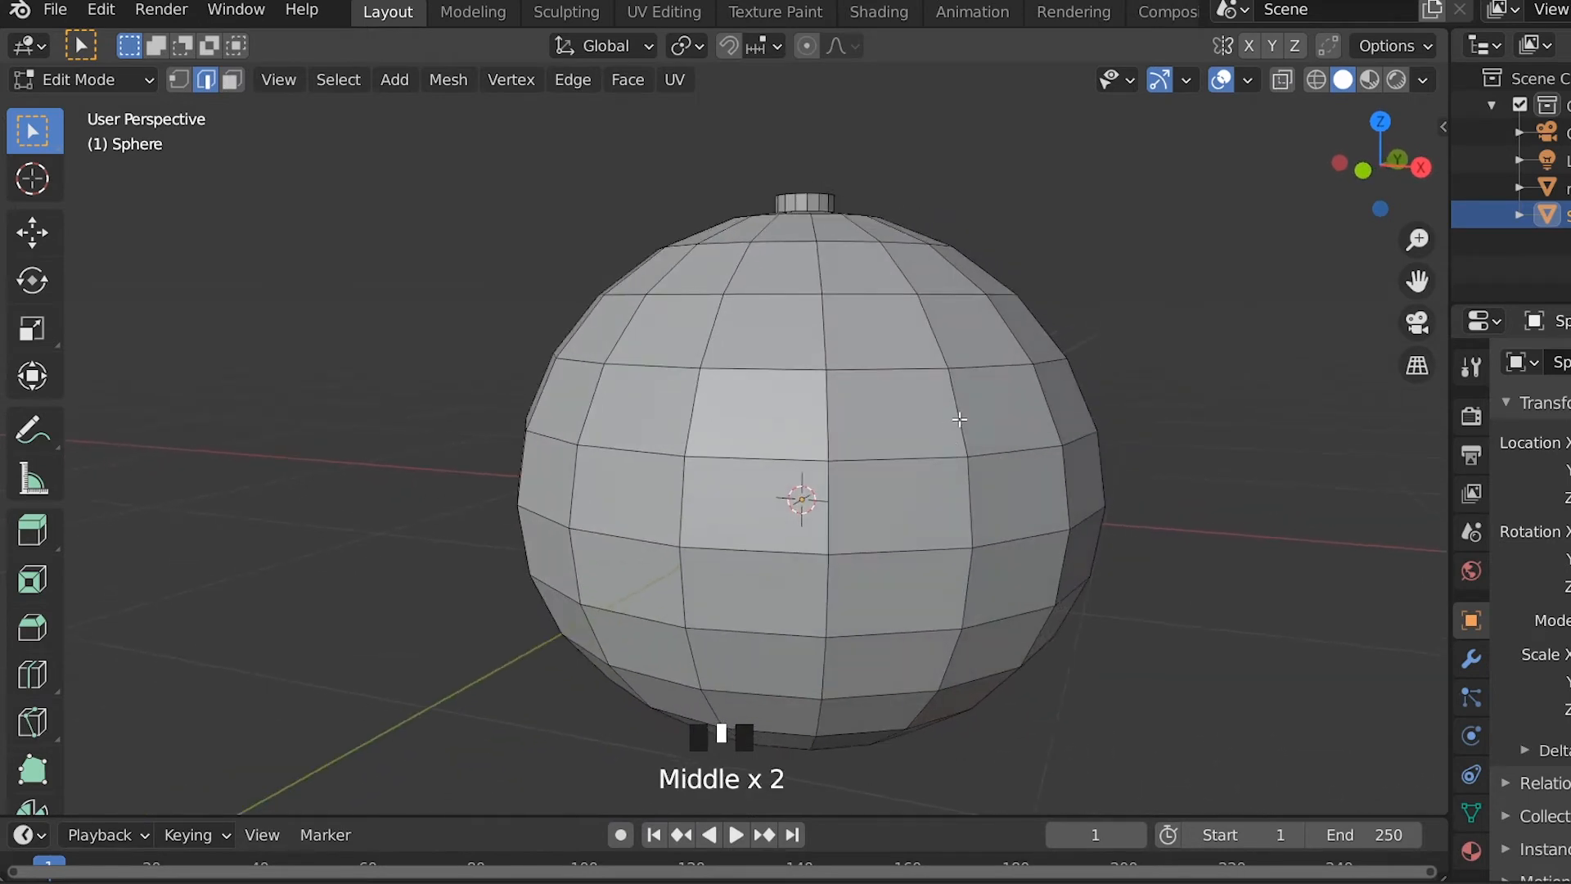
{"action": "left_click", "coordinate": [971, 419], "text": "alt"}
{"action": "key", "text": "s"}
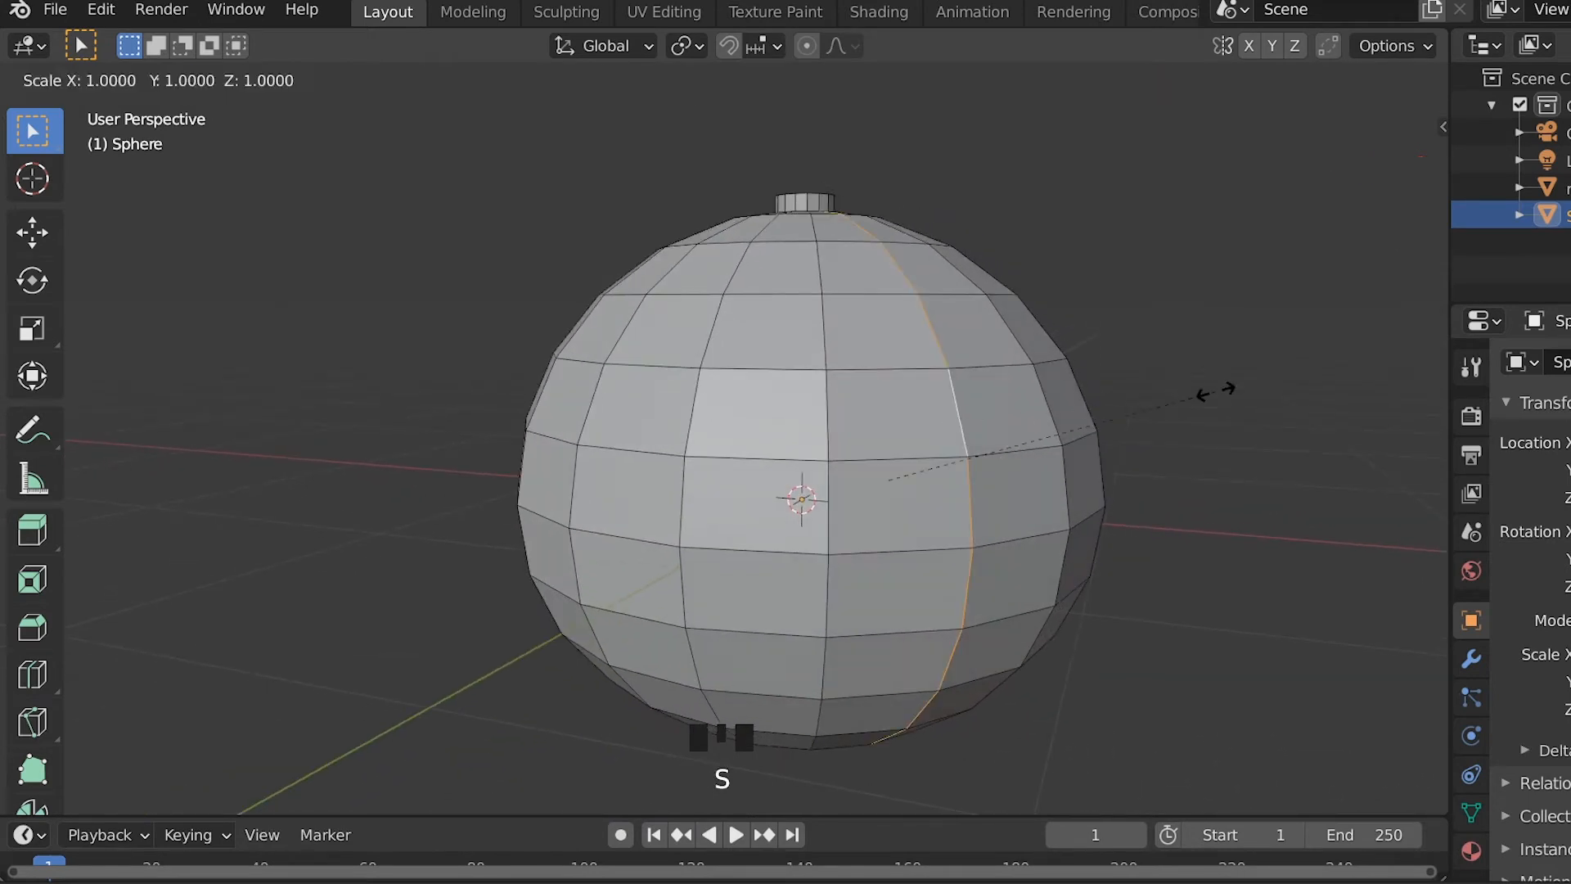
{"action": "left_click", "coordinate": [1172, 401]}
{"action": "middle_click_drag", "start_coordinate": [1172, 401], "coordinate": [957, 411]}
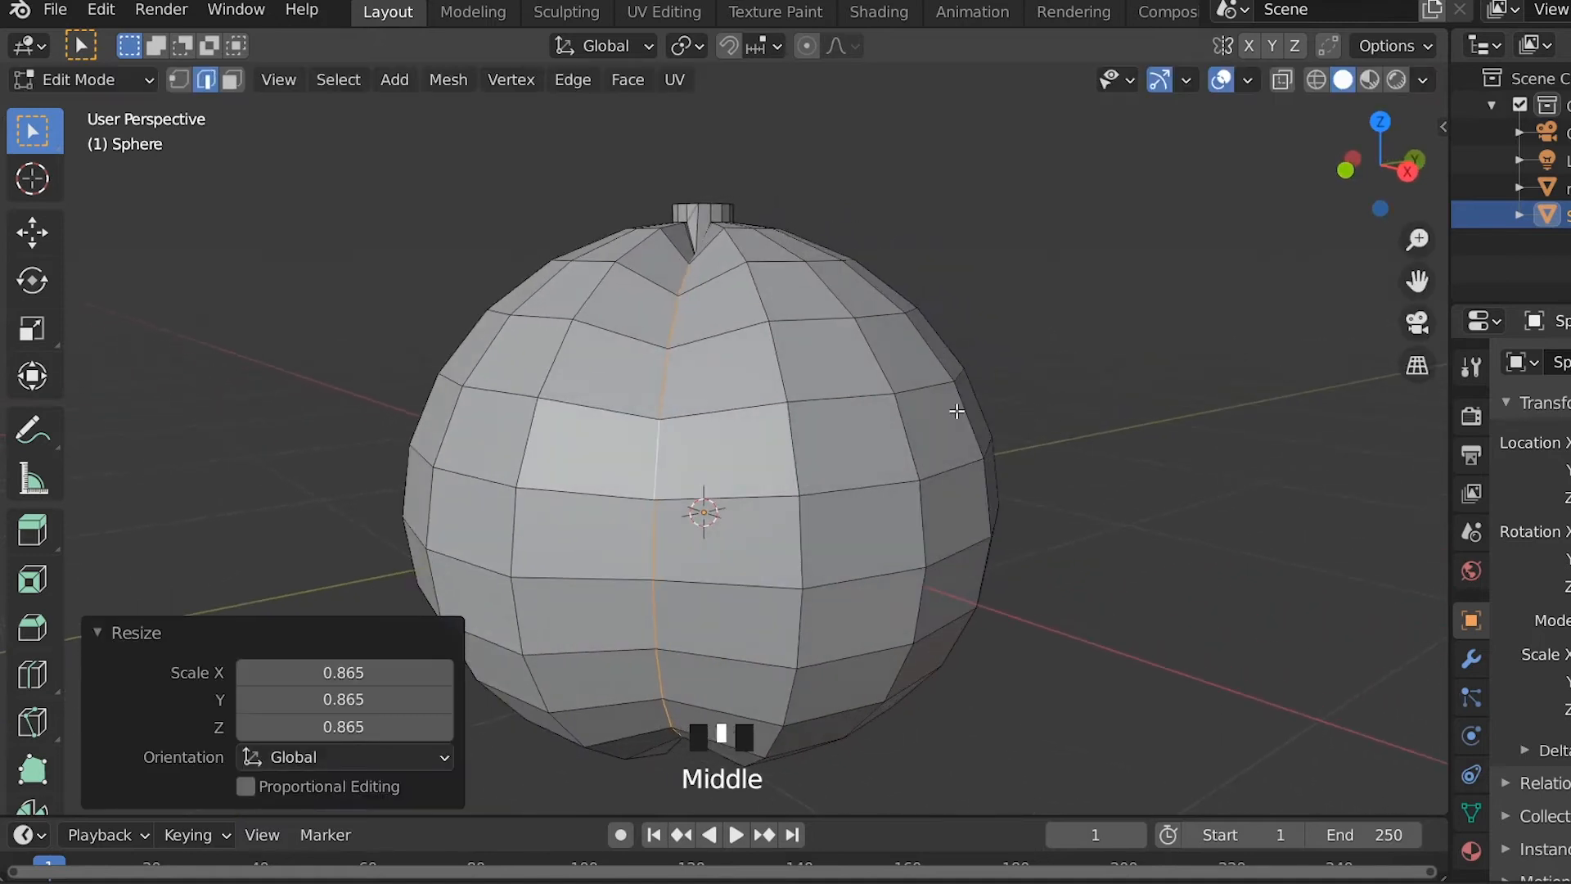
Scale the vertical edge loop two segments over from the first groove inward to about 0.892.
{"action": "left_click", "coordinate": [901, 415], "text": "alt"}
{"action": "key", "text": "s"}
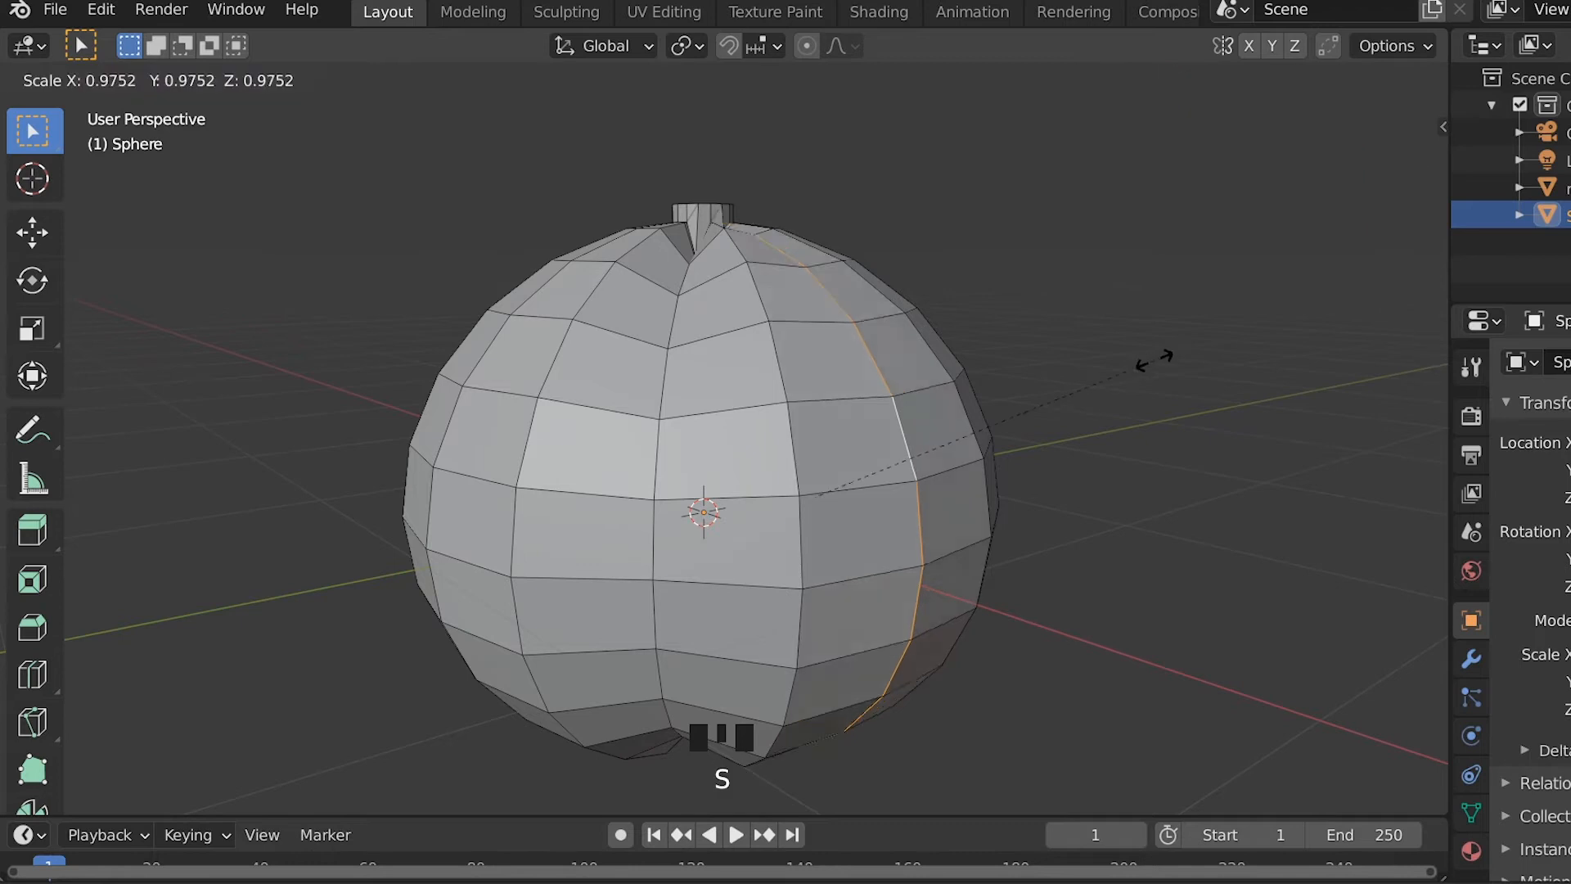
{"action": "left_click", "coordinate": [1123, 565]}
{"action": "middle_click_drag", "start_coordinate": [1130, 365], "coordinate": [710, 400]}
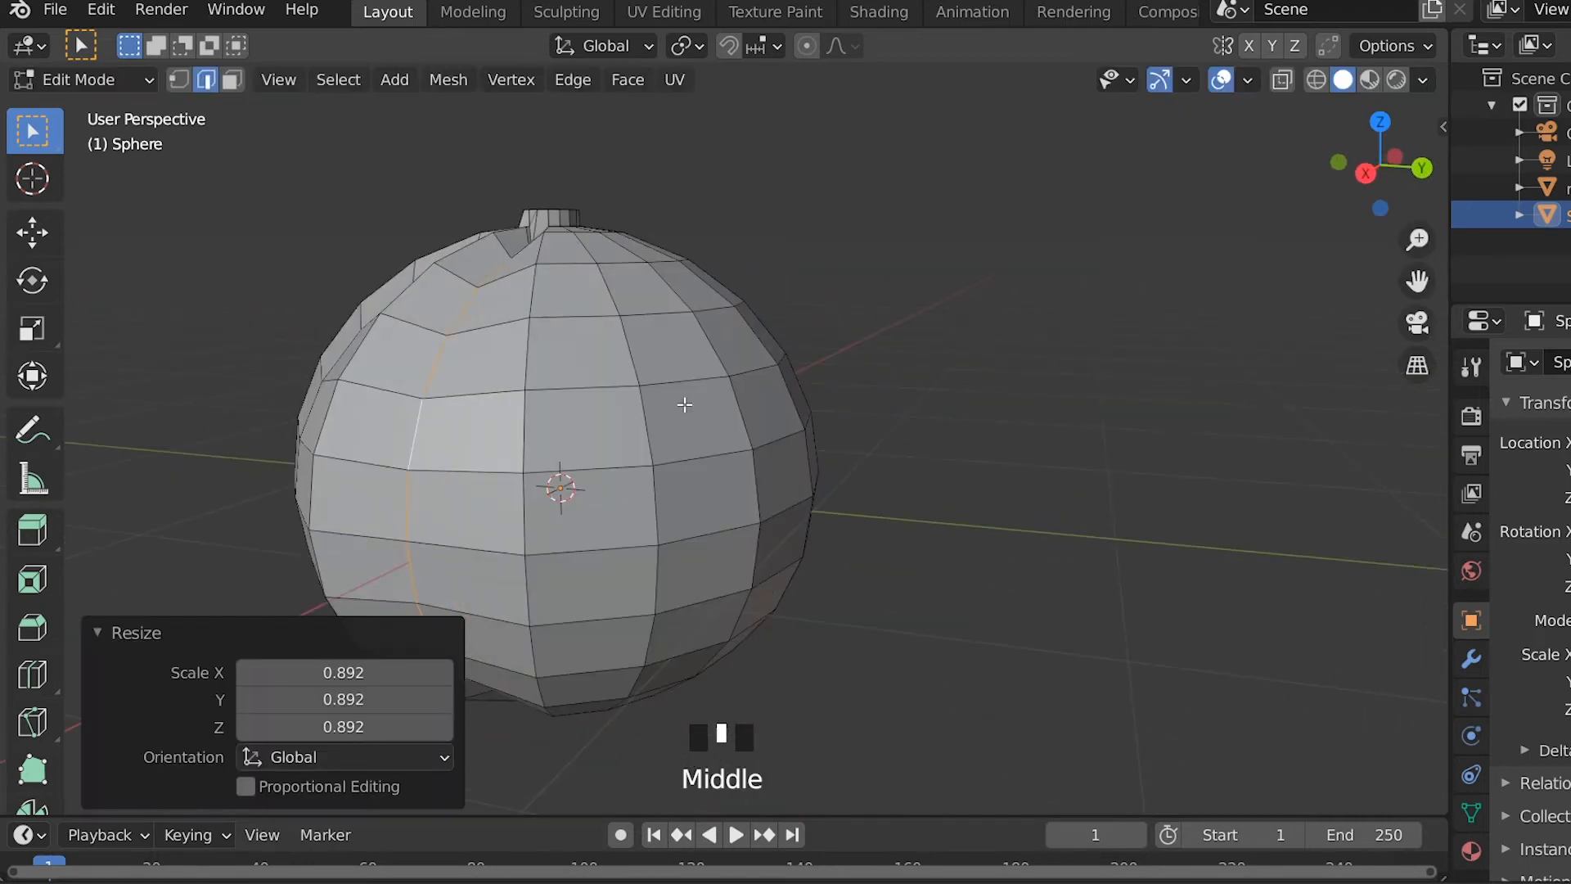
Continue around the sphere, scaling four more alternate vertical edge loops slightly inward, one to about 0.919, to form segment grooves.
{"action": "left_click", "coordinate": [641, 409], "text": "alt"}
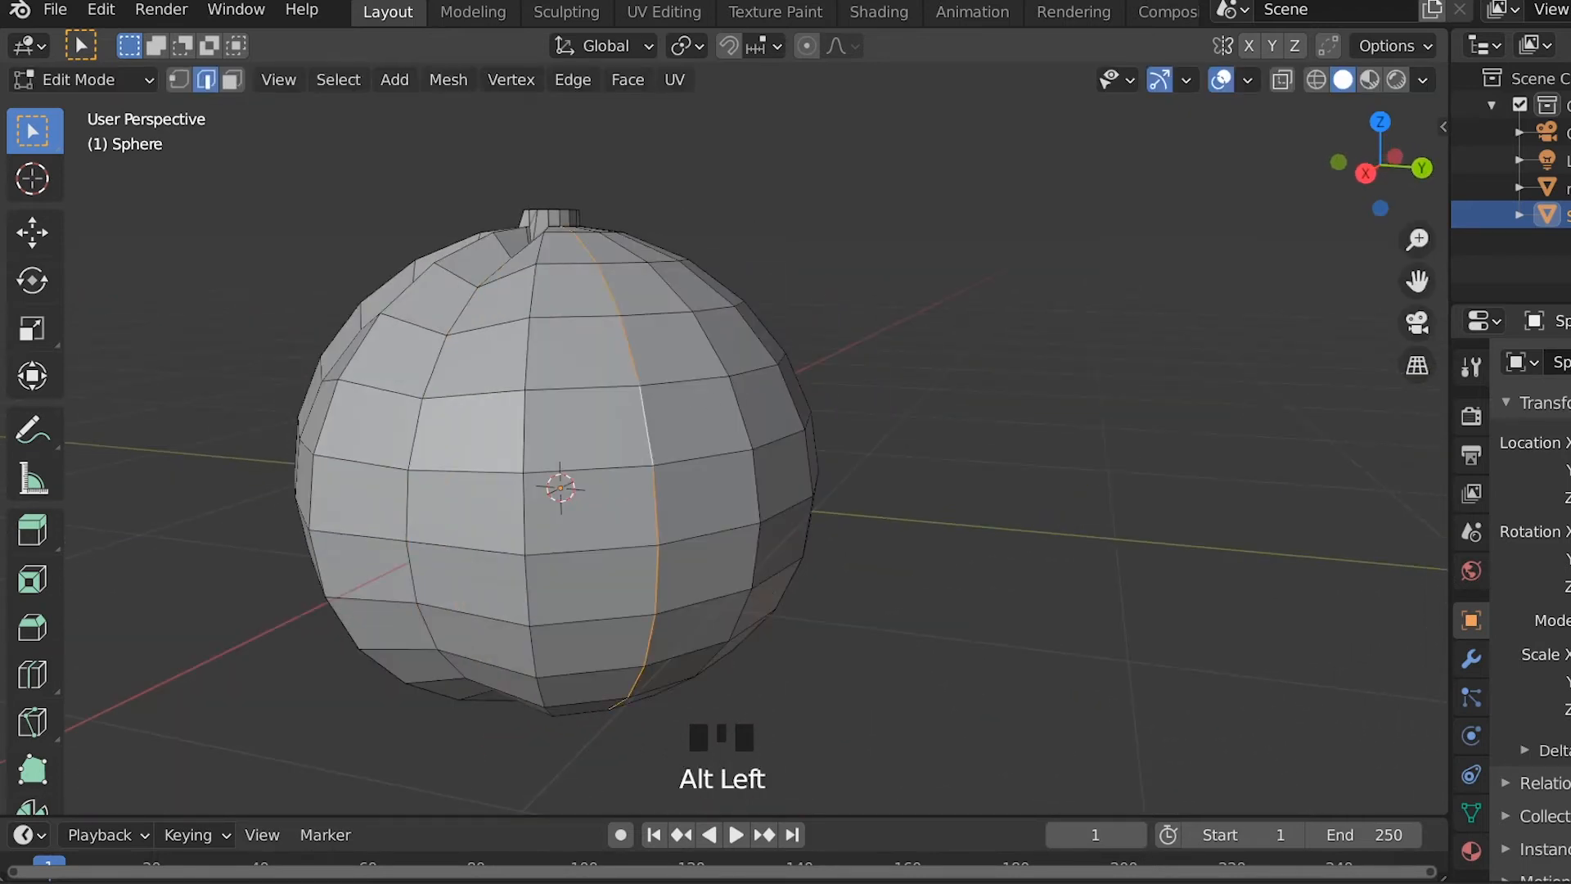
{"action": "key", "text": "s"}
{"action": "left_click", "coordinate": [888, 380]}
{"action": "middle_click_drag", "start_coordinate": [884, 381], "coordinate": [739, 375]}
{"action": "left_click", "coordinate": [646, 391], "text": "alt"}
{"action": "key", "text": "s"}
{"action": "left_click", "coordinate": [887, 372]}
{"action": "left_click", "coordinate": [739, 375], "text": "alt"}
{"action": "key", "text": "s"}
{"action": "left_click", "coordinate": [994, 318]}
{"action": "middle_click_drag", "start_coordinate": [992, 321], "coordinate": [1077, 327]}
{"action": "left_click", "coordinate": [876, 390], "text": "alt"}
{"action": "key", "text": "s"}
{"action": "left_click", "coordinate": [1037, 312]}
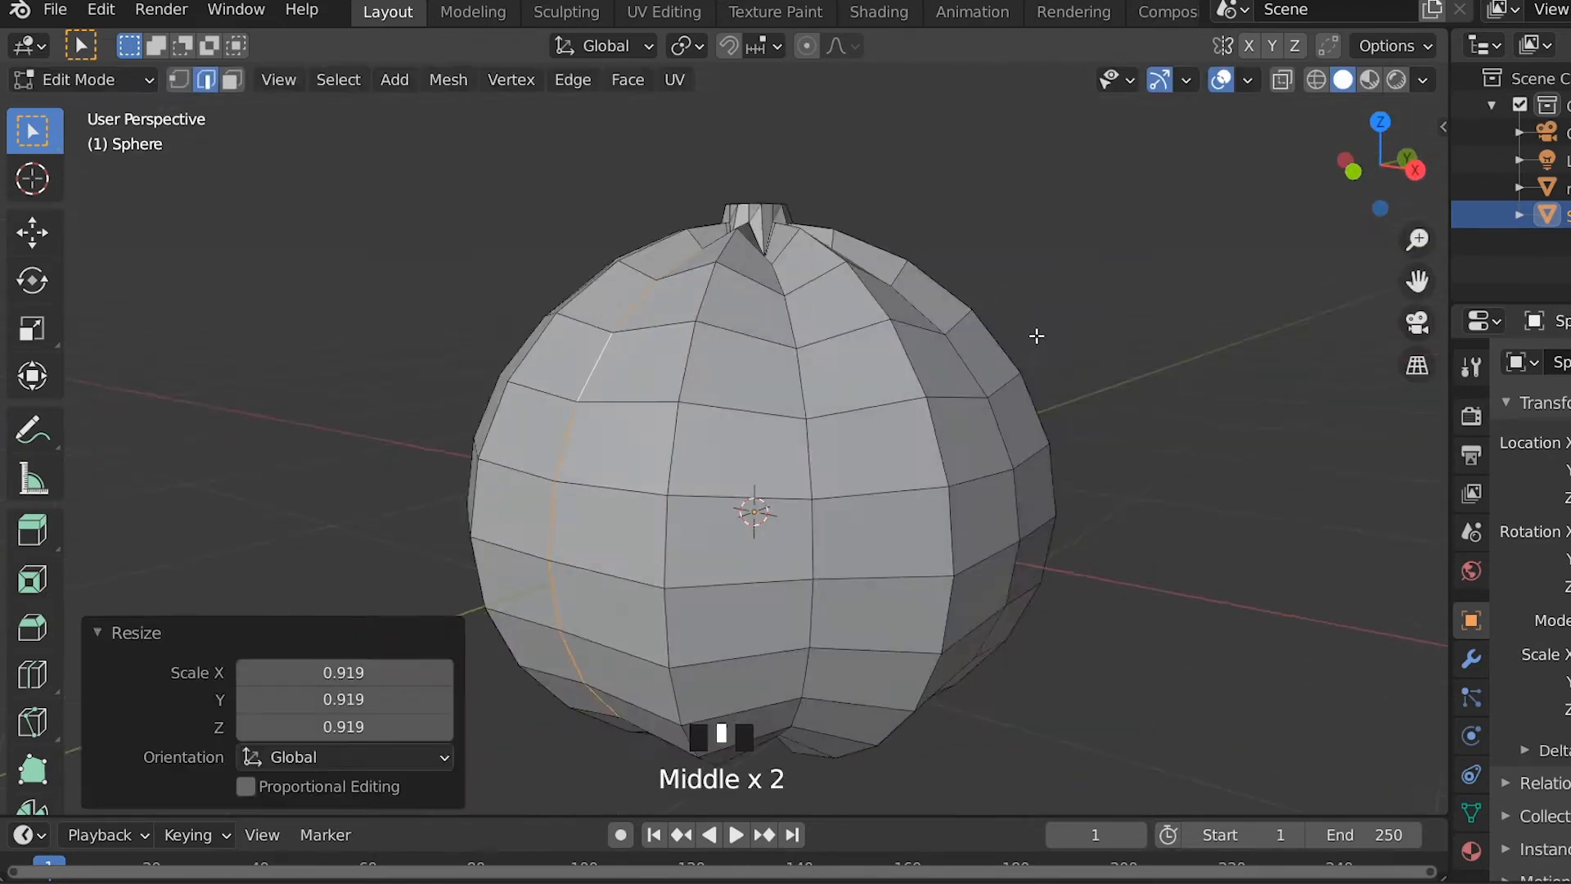
Leave mesh editing and add a Subdivision Surface modifier to the sphere.
{"action": "key", "text": "Tab"}
{"action": "left_click", "coordinate": [1470, 659]}
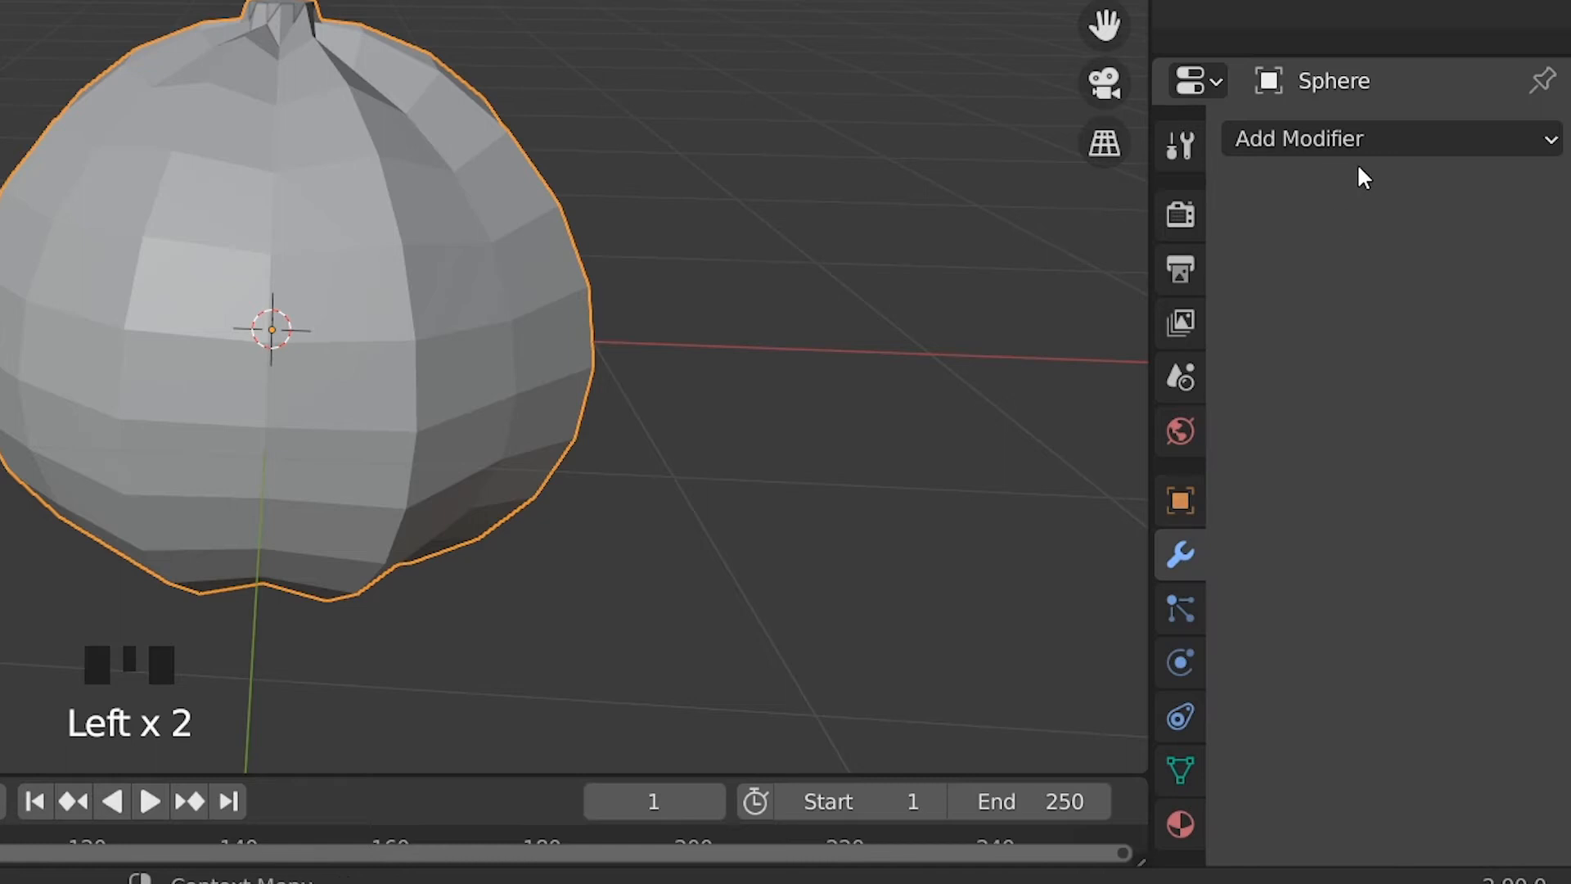
{"action": "left_click", "coordinate": [1565, 363]}
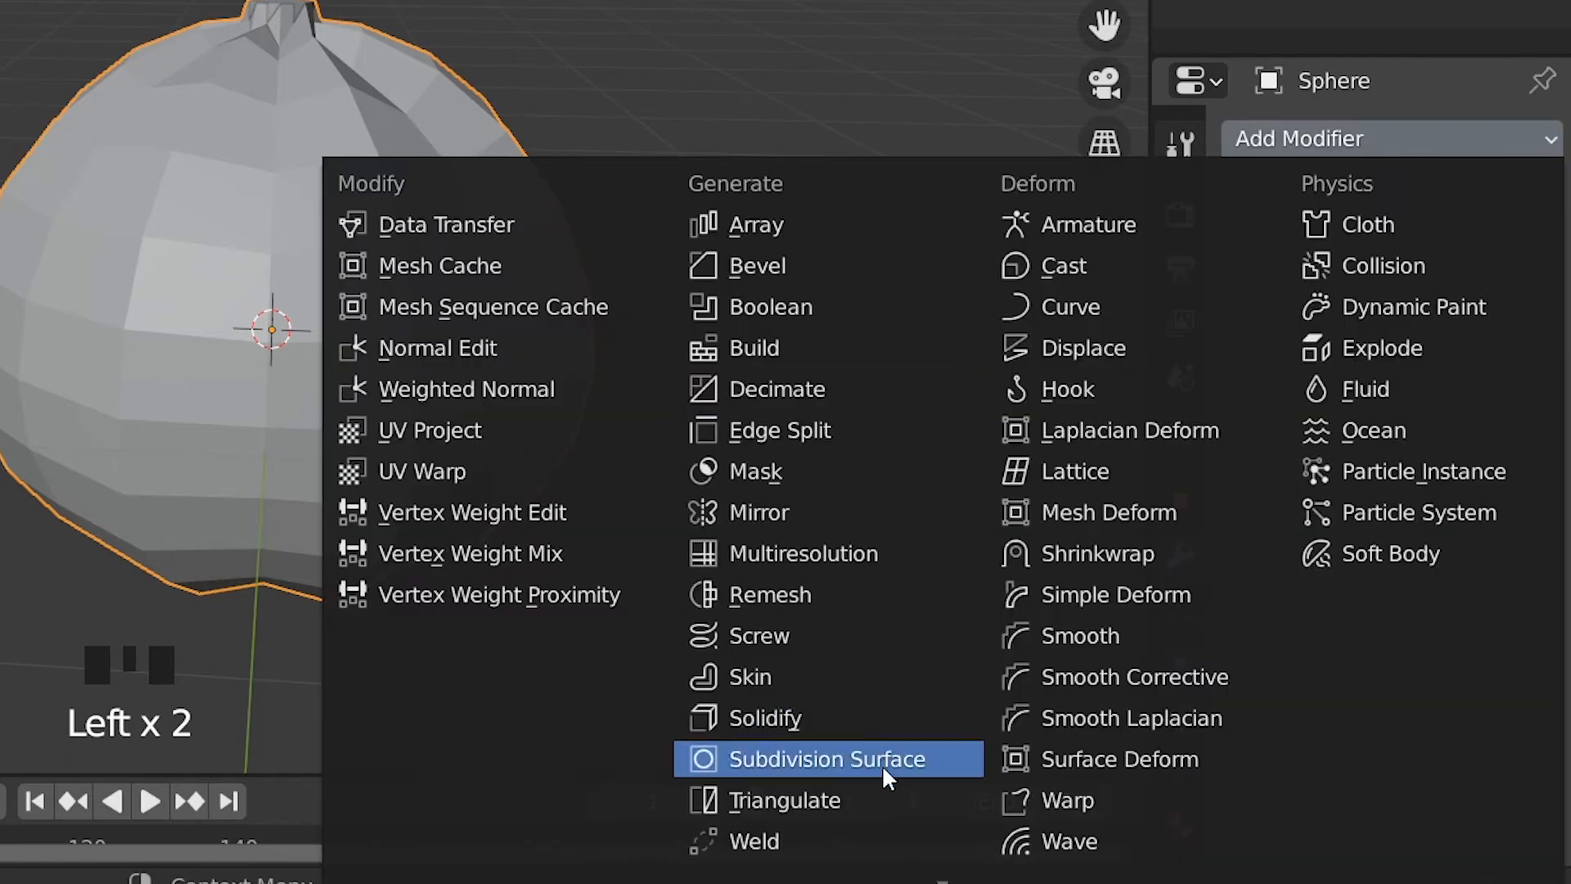
{"action": "left_click", "coordinate": [882, 764]}
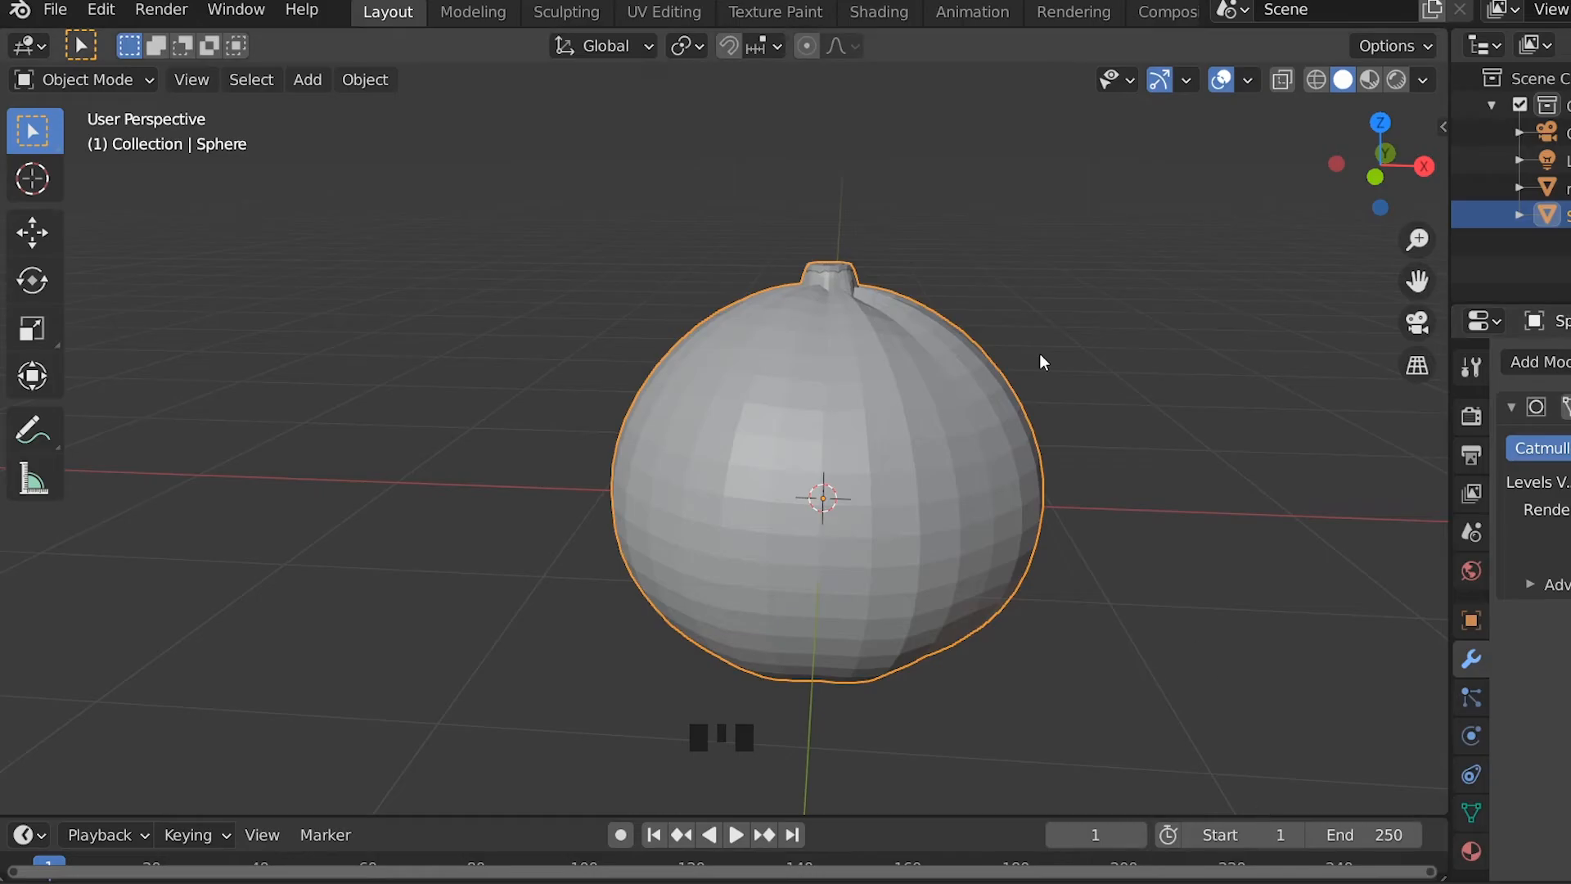
Select the rim object and add a Subdivision Surface modifier to it.
{"action": "left_click", "coordinate": [282, 17]}
{"action": "scroll", "coordinate": [508, 2], "scroll_direction": "up", "scroll_amount": 2}
{"action": "left_click", "coordinate": [1550, 362]}
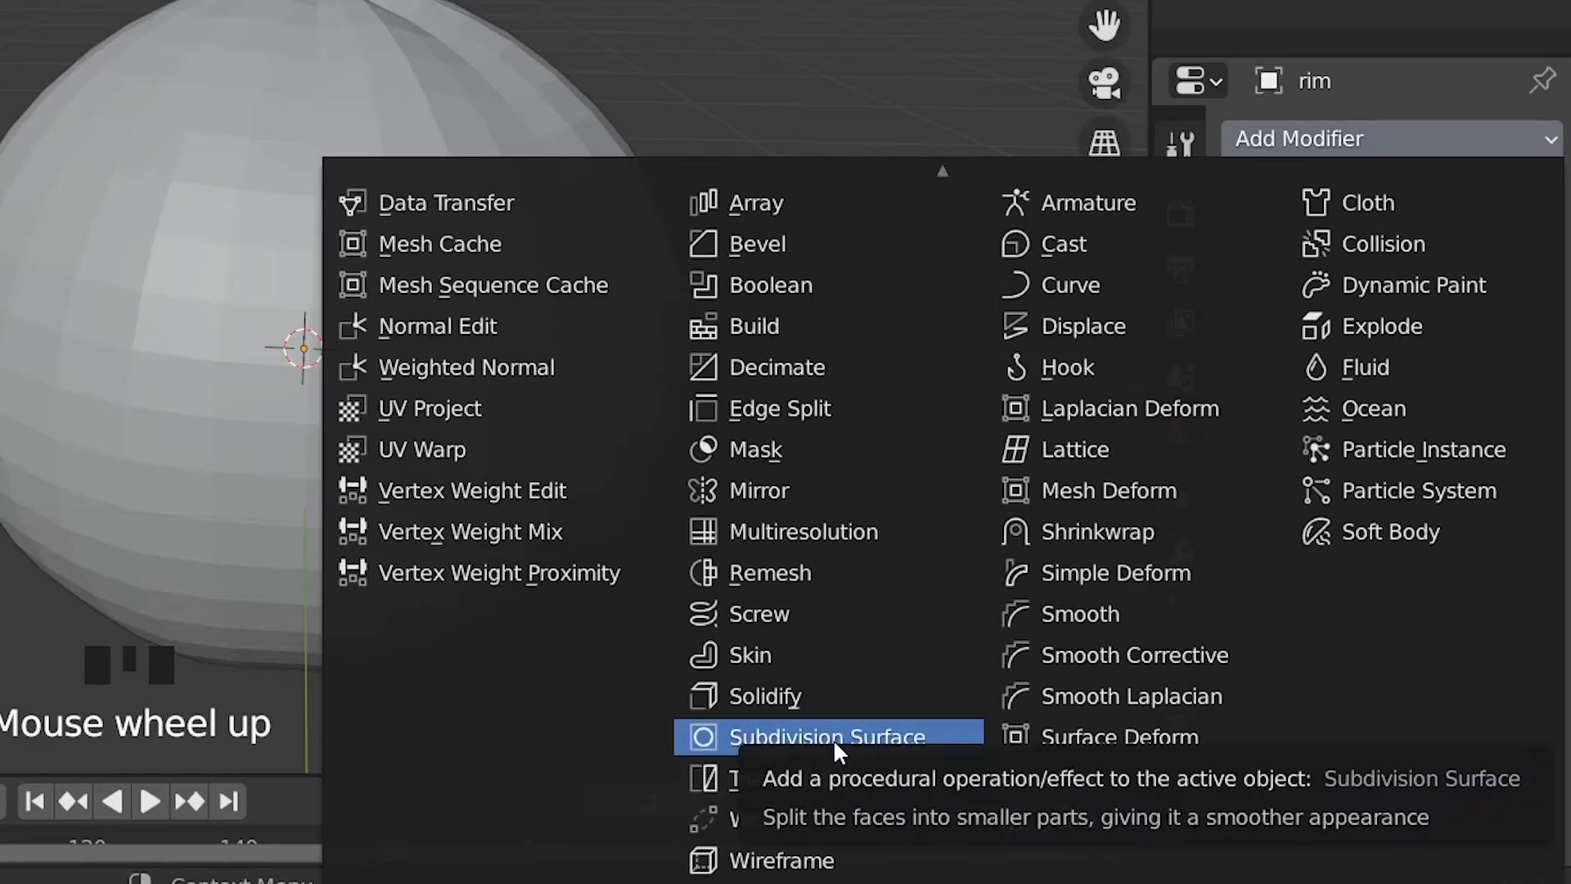
{"action": "left_click", "coordinate": [1215, 812]}
Apply Shade Smooth to both the sphere and the rim.
{"action": "left_click", "coordinate": [965, 382]}
{"action": "right_click", "coordinate": [965, 381]}
{"action": "left_click", "coordinate": [969, 378]}
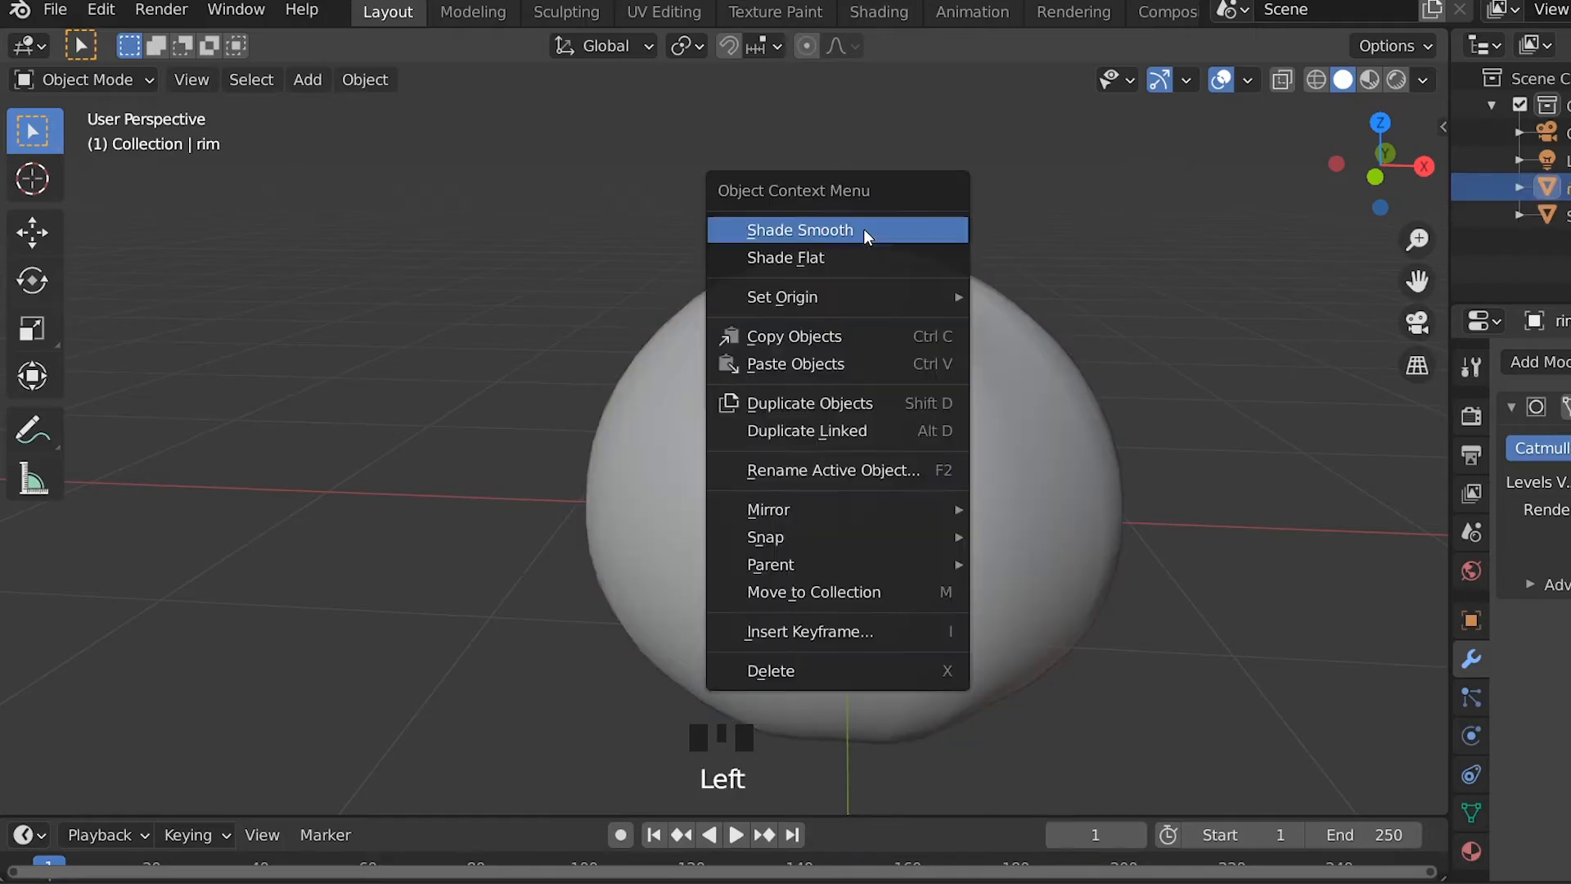
{"action": "left_click", "coordinate": [866, 233]}
{"action": "middle_click_drag", "start_coordinate": [865, 233], "coordinate": [864, 148]}
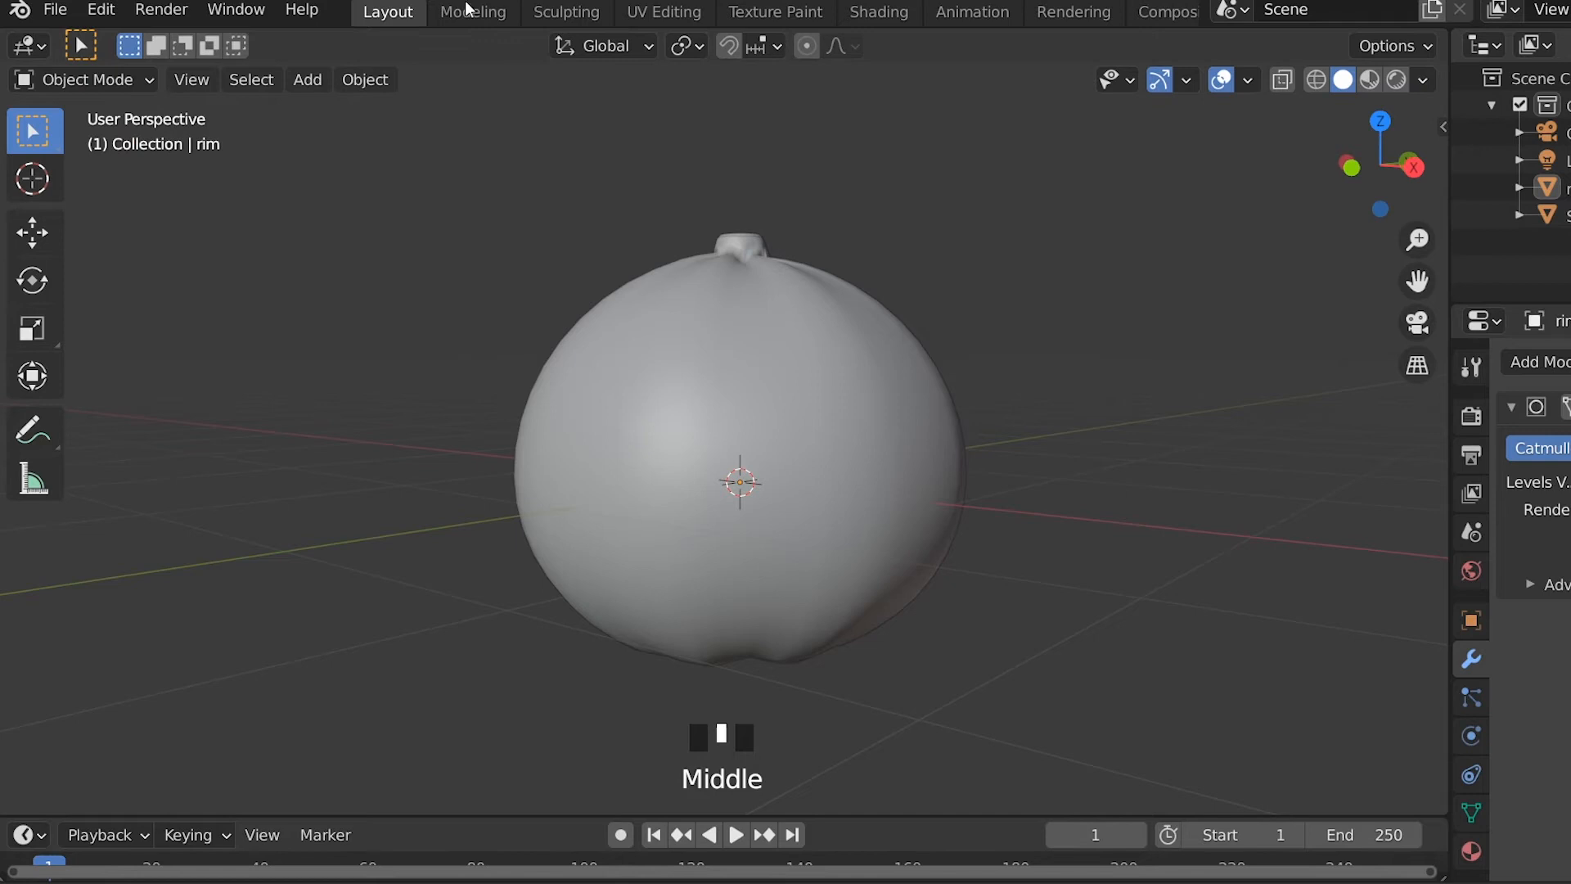
In the Texture Paint workspace, create a blank image named "orange skin" with width 1024*2 px, then test a brush stroke and undo it.
{"action": "left_click", "coordinate": [787, 11]}
{"action": "scroll", "coordinate": [857, 451], "scroll_direction": "up", "scroll_amount": 6}
{"action": "scroll", "coordinate": [351, 485], "scroll_direction": "up", "scroll_amount": 2}
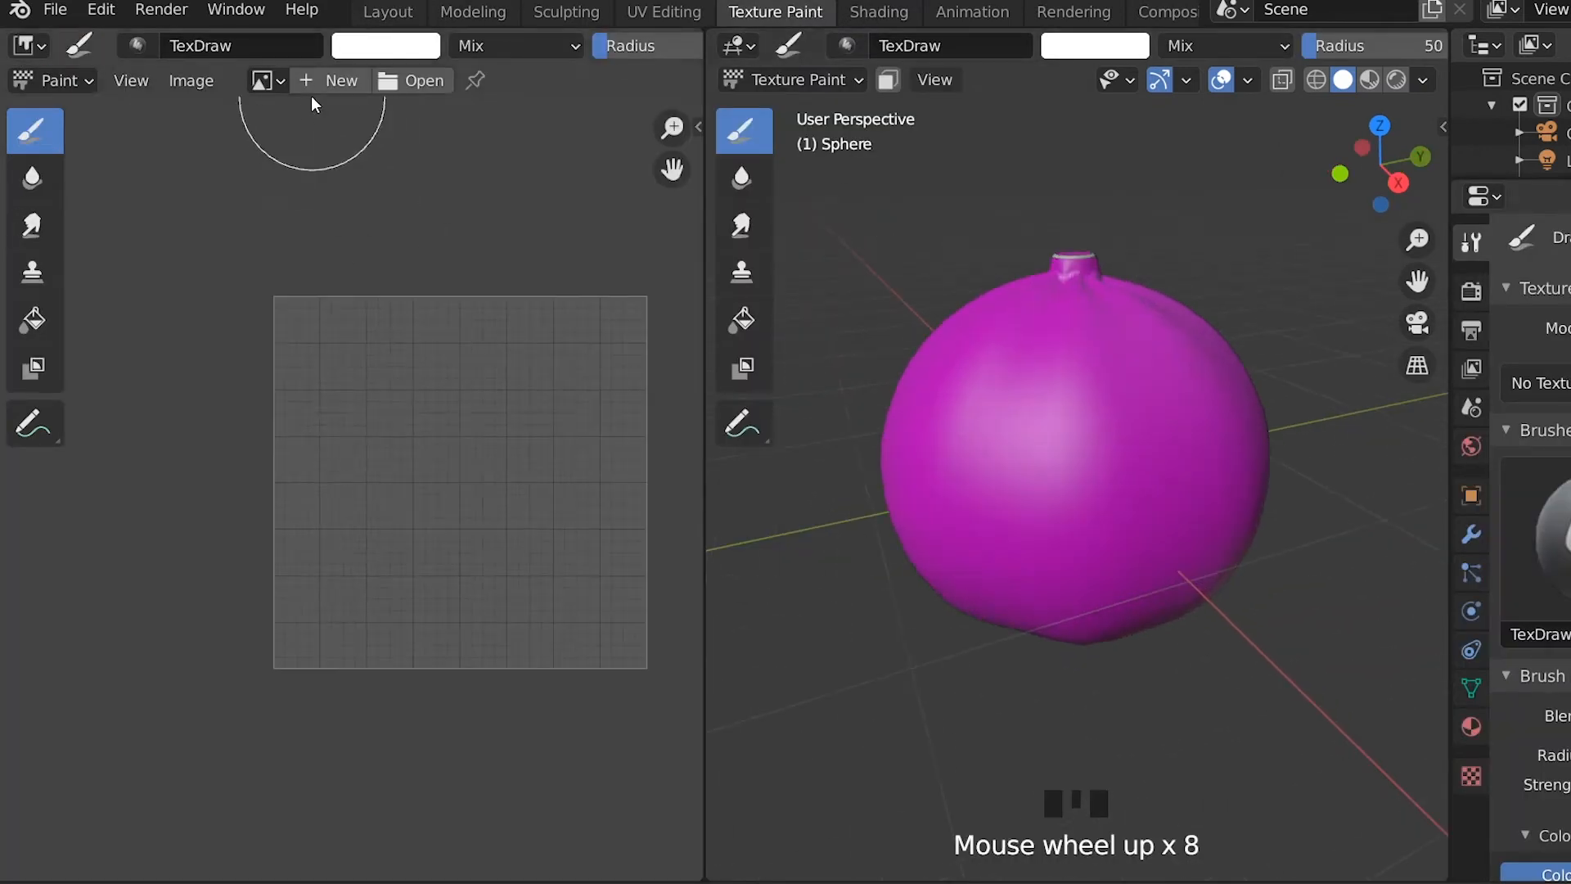
{"action": "left_click", "coordinate": [347, 81]}
{"action": "left_click", "coordinate": [524, 208]}
{"action": "type", "text": "orange skin"}
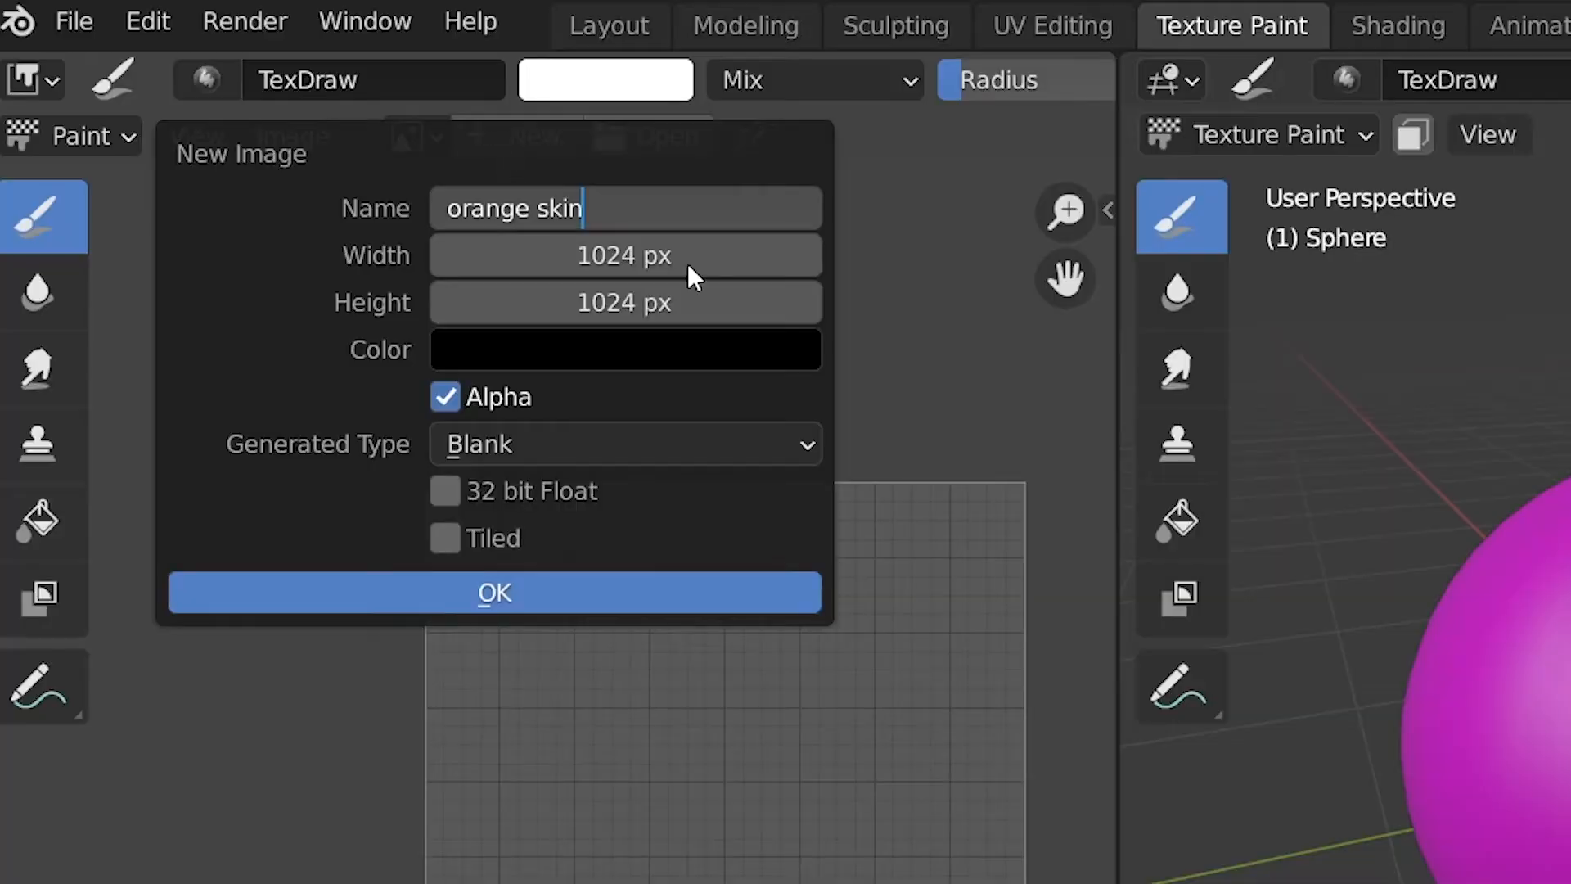
{"action": "key", "text": "Return"}
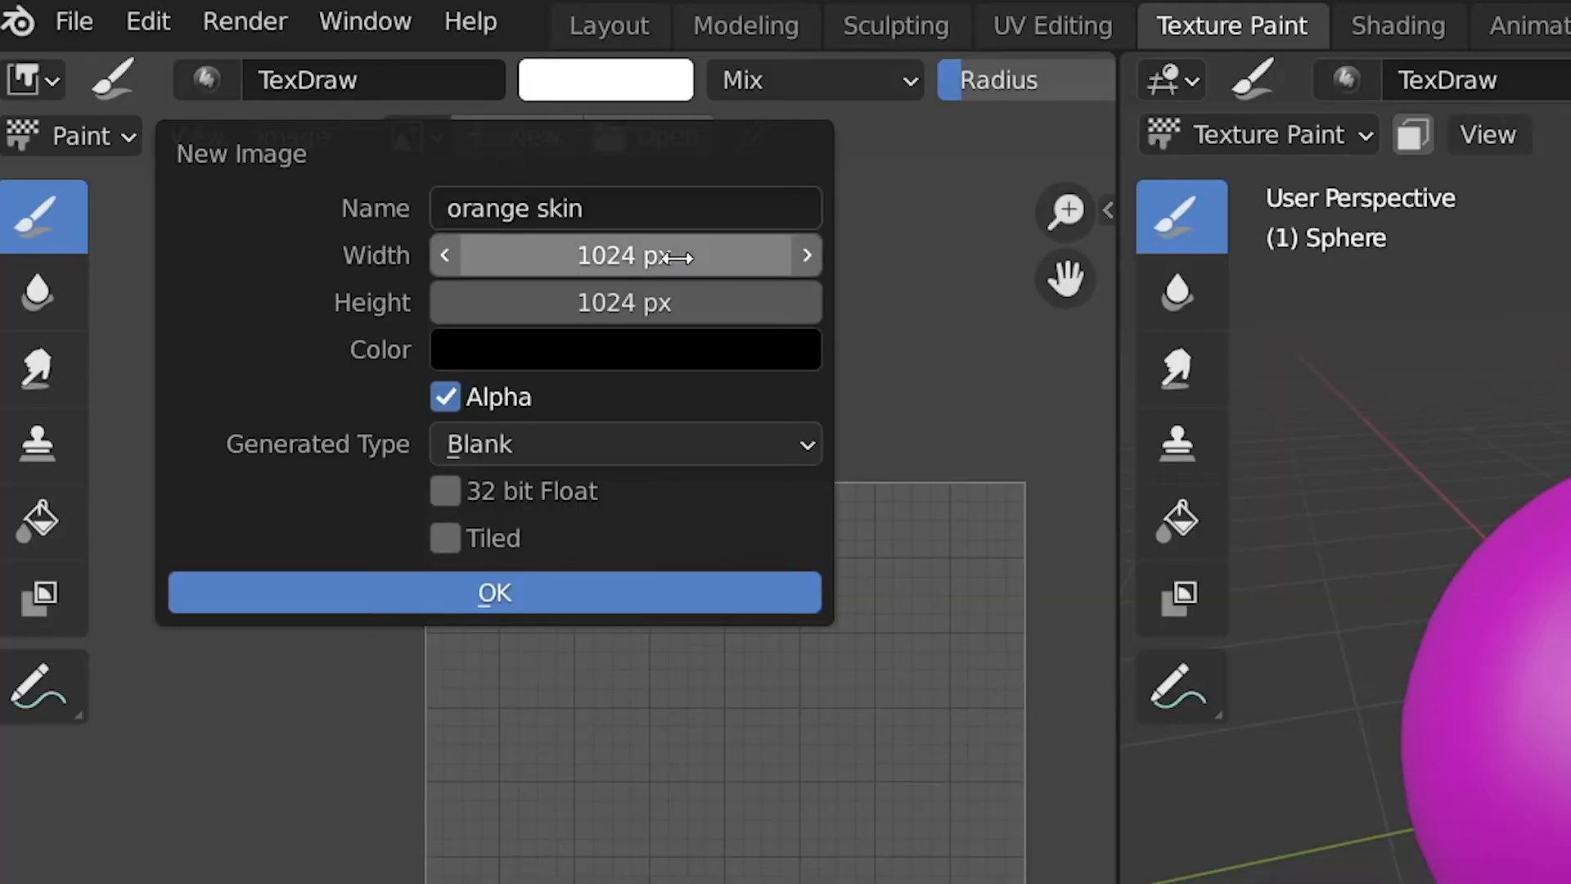
{"action": "left_click", "coordinate": [677, 257]}
{"action": "type", "text": "*2"}
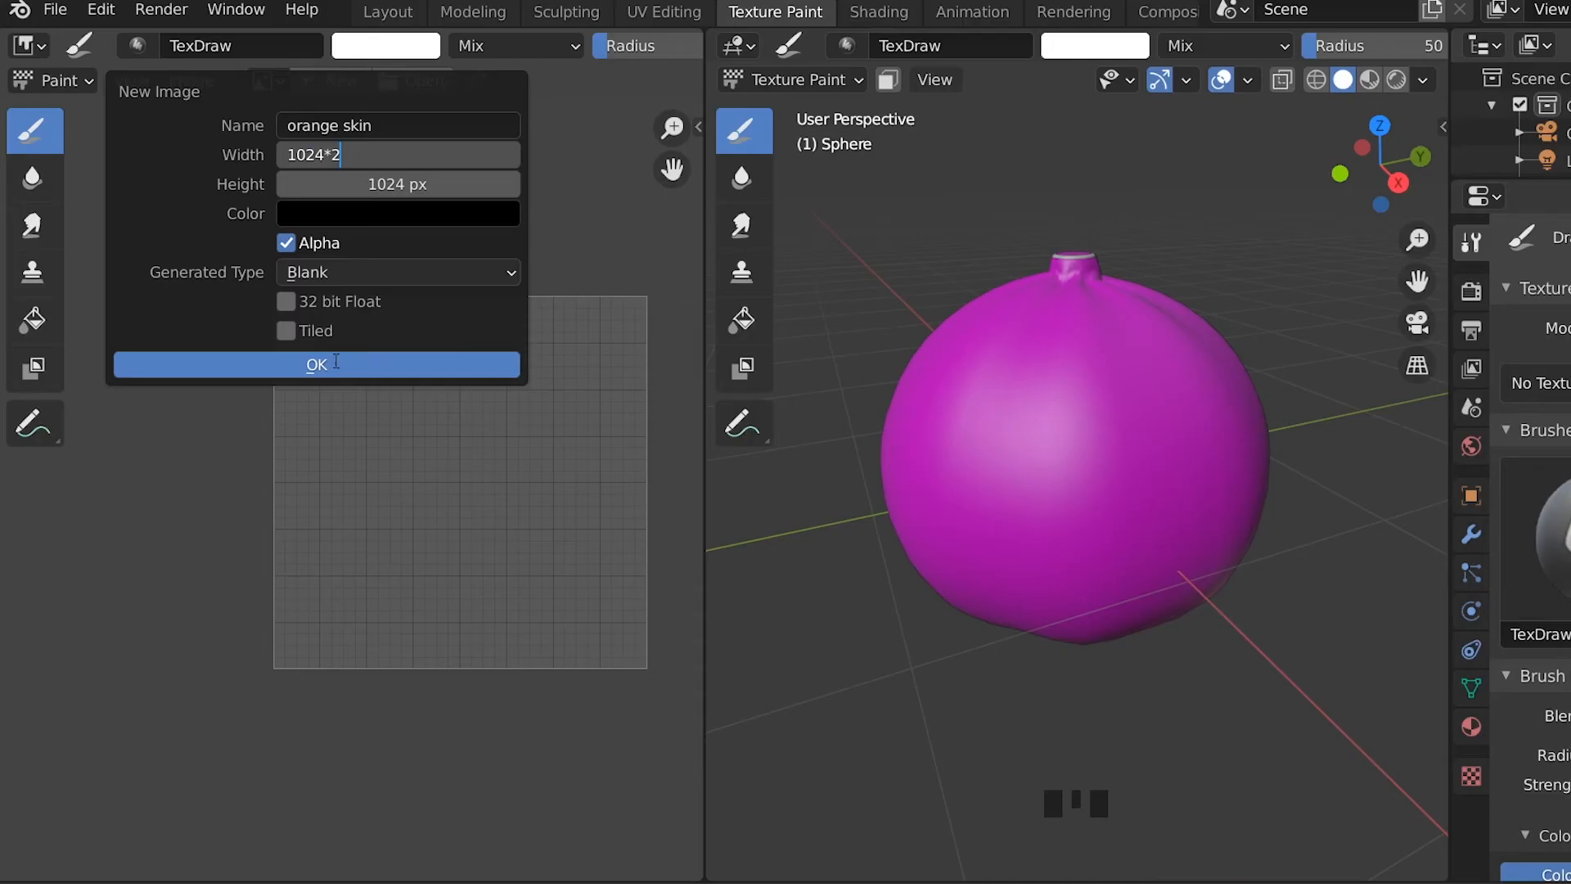
{"action": "left_click", "coordinate": [336, 366]}
{"action": "left_click_drag", "start_coordinate": [225, 366], "coordinate": [481, 490]}
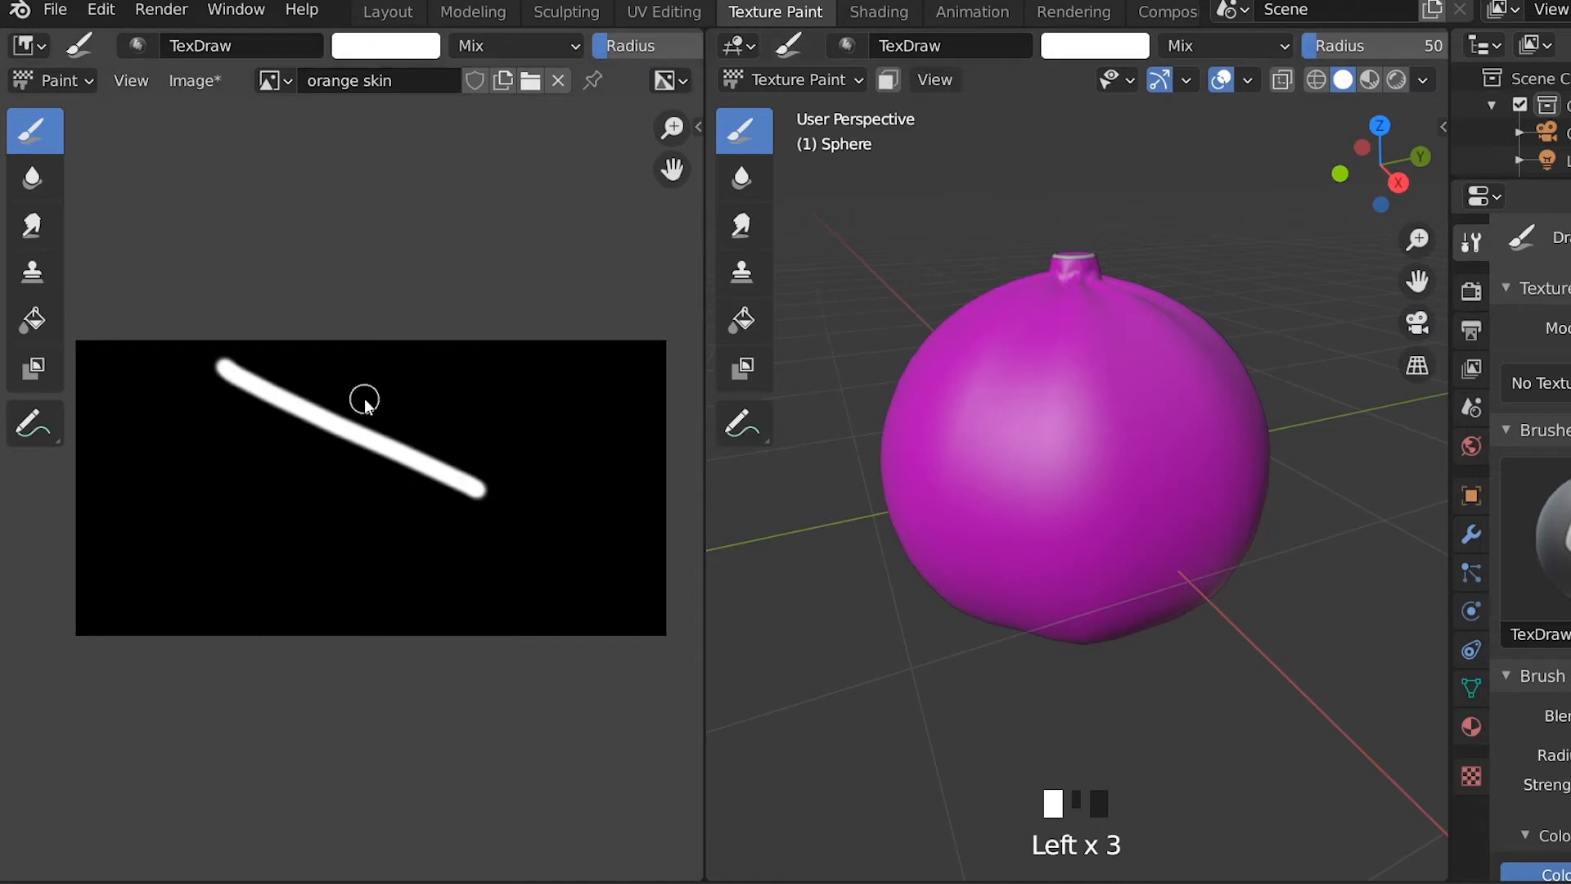
{"action": "key", "text": "ctrl+z"}
Switch to the Shading workspace, enlarge the node editor and create a new material for the sphere.
{"action": "left_click", "coordinate": [868, 9]}
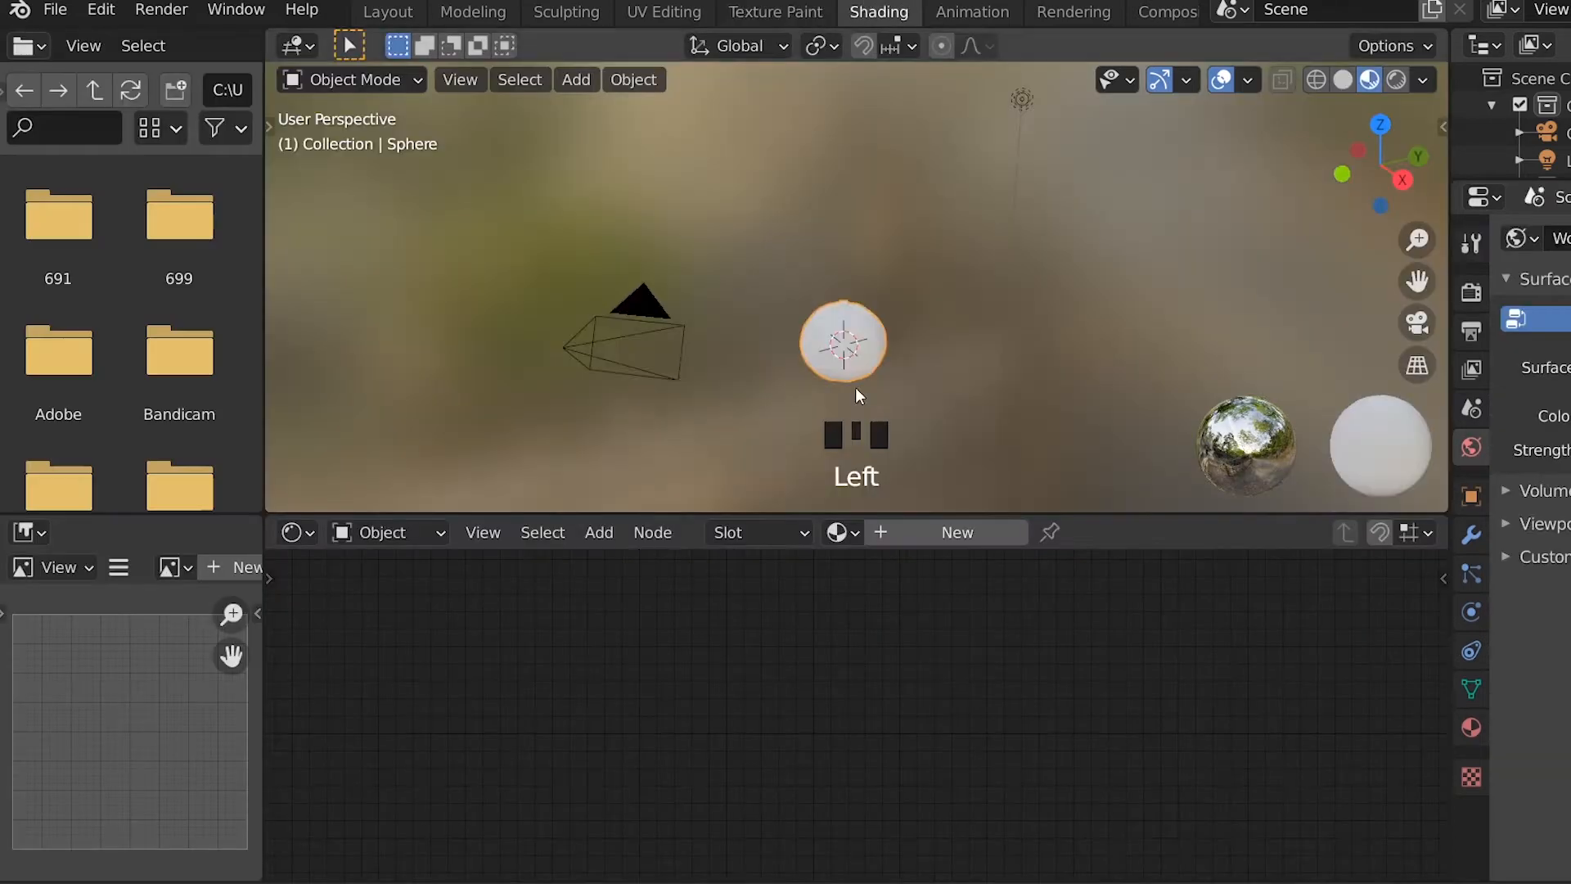
{"action": "left_click_drag", "start_coordinate": [984, 172], "coordinate": [984, 139]}
{"action": "left_click", "coordinate": [930, 158]}
Add an Image Texture node using the orange skin image and connect its Color to the Principled BSDF's Base Color.
{"action": "key", "text": "shift+a"}
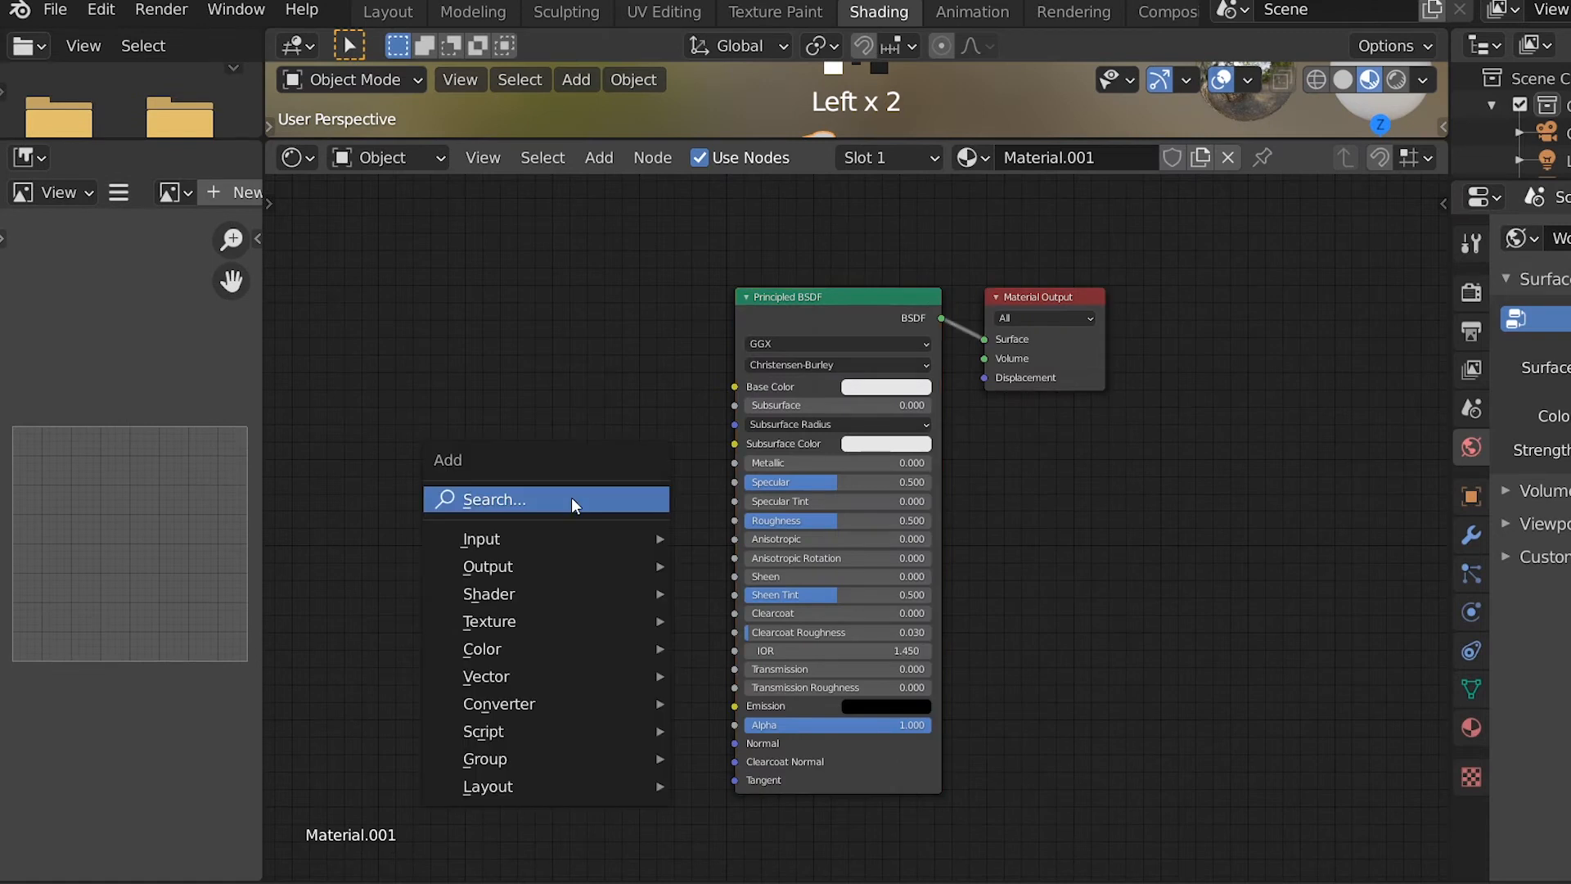
{"action": "mouse_move", "coordinate": [587, 616]}
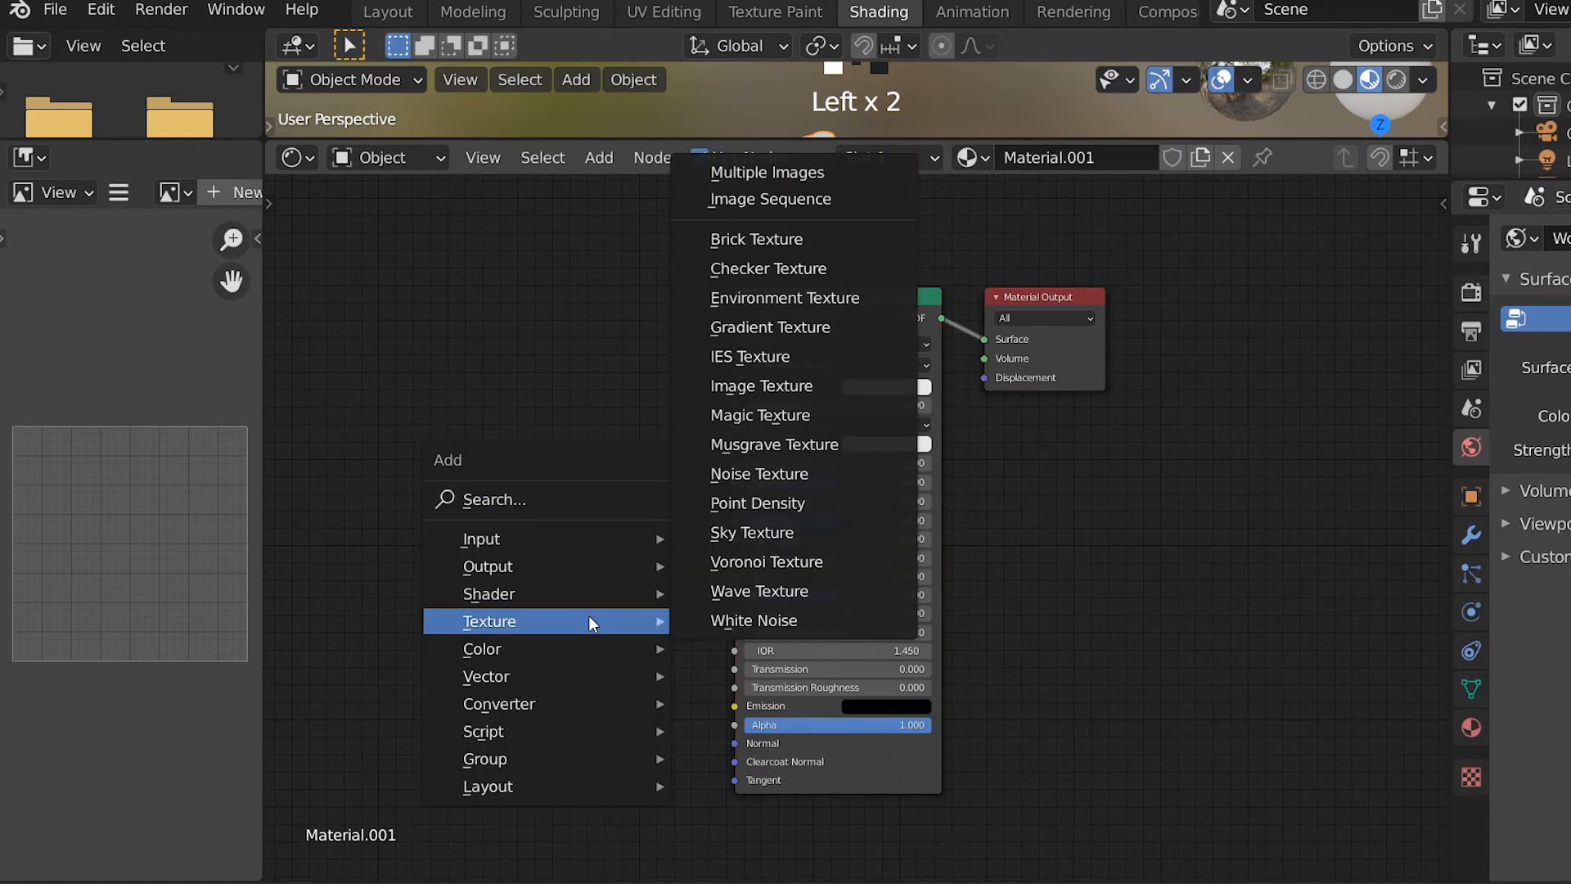
{"action": "left_click", "coordinate": [771, 386]}
{"action": "left_click", "coordinate": [377, 339]}
{"action": "scroll", "coordinate": [488, 431], "scroll_direction": "up", "scroll_amount": 4}
{"action": "middle_click_drag", "start_coordinate": [488, 431], "coordinate": [701, 425]}
{"action": "left_click", "coordinate": [440, 377]}
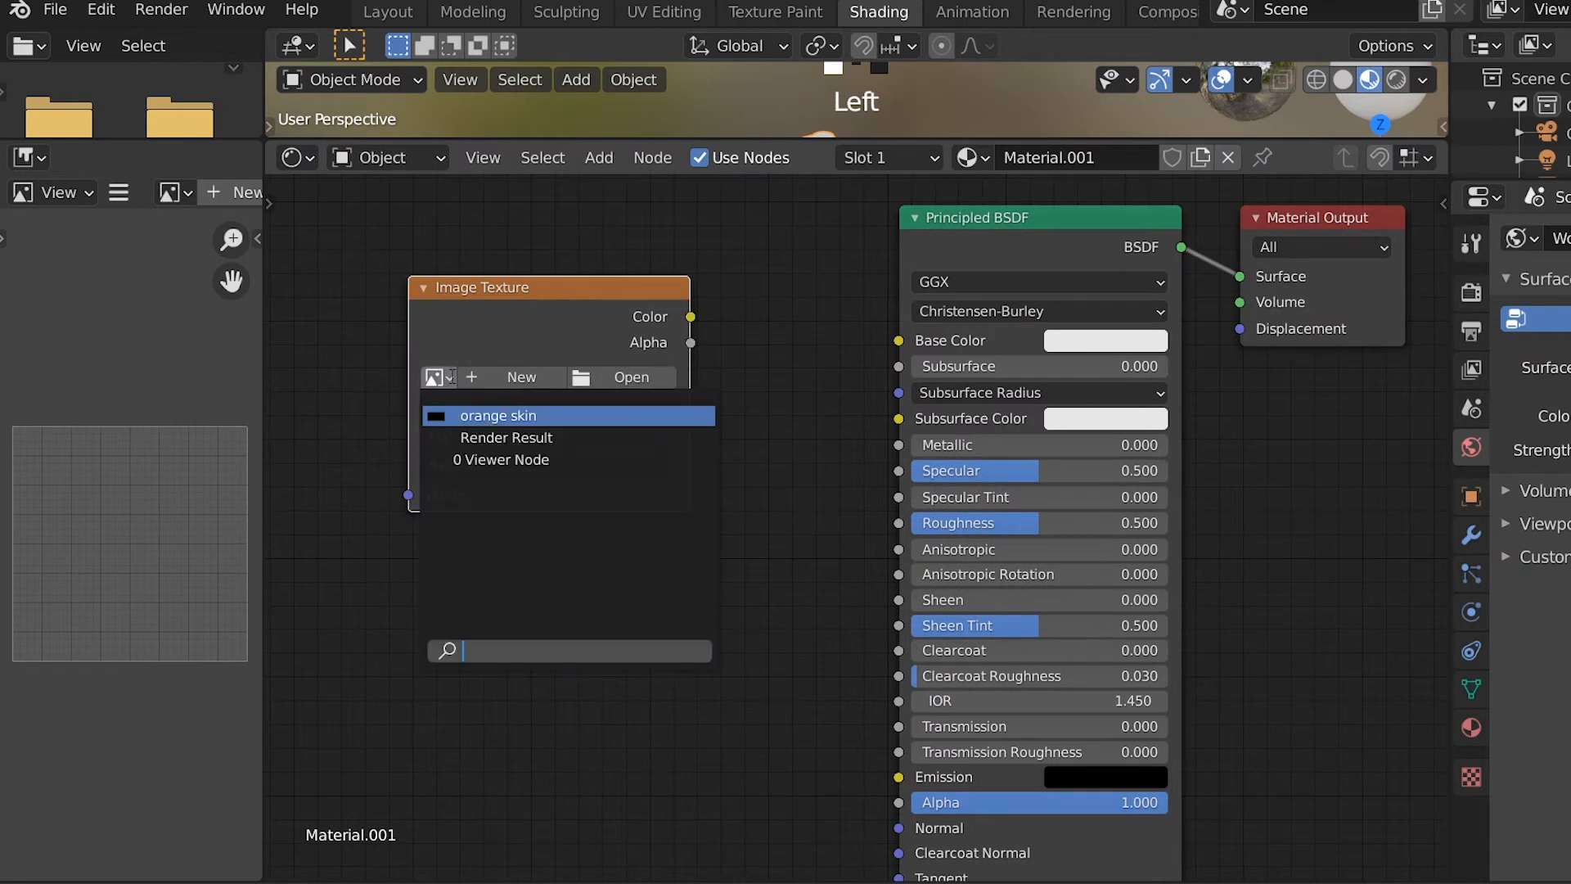
{"action": "left_click", "coordinate": [509, 415]}
{"action": "left_click_drag", "start_coordinate": [872, 337], "coordinate": [903, 341]}
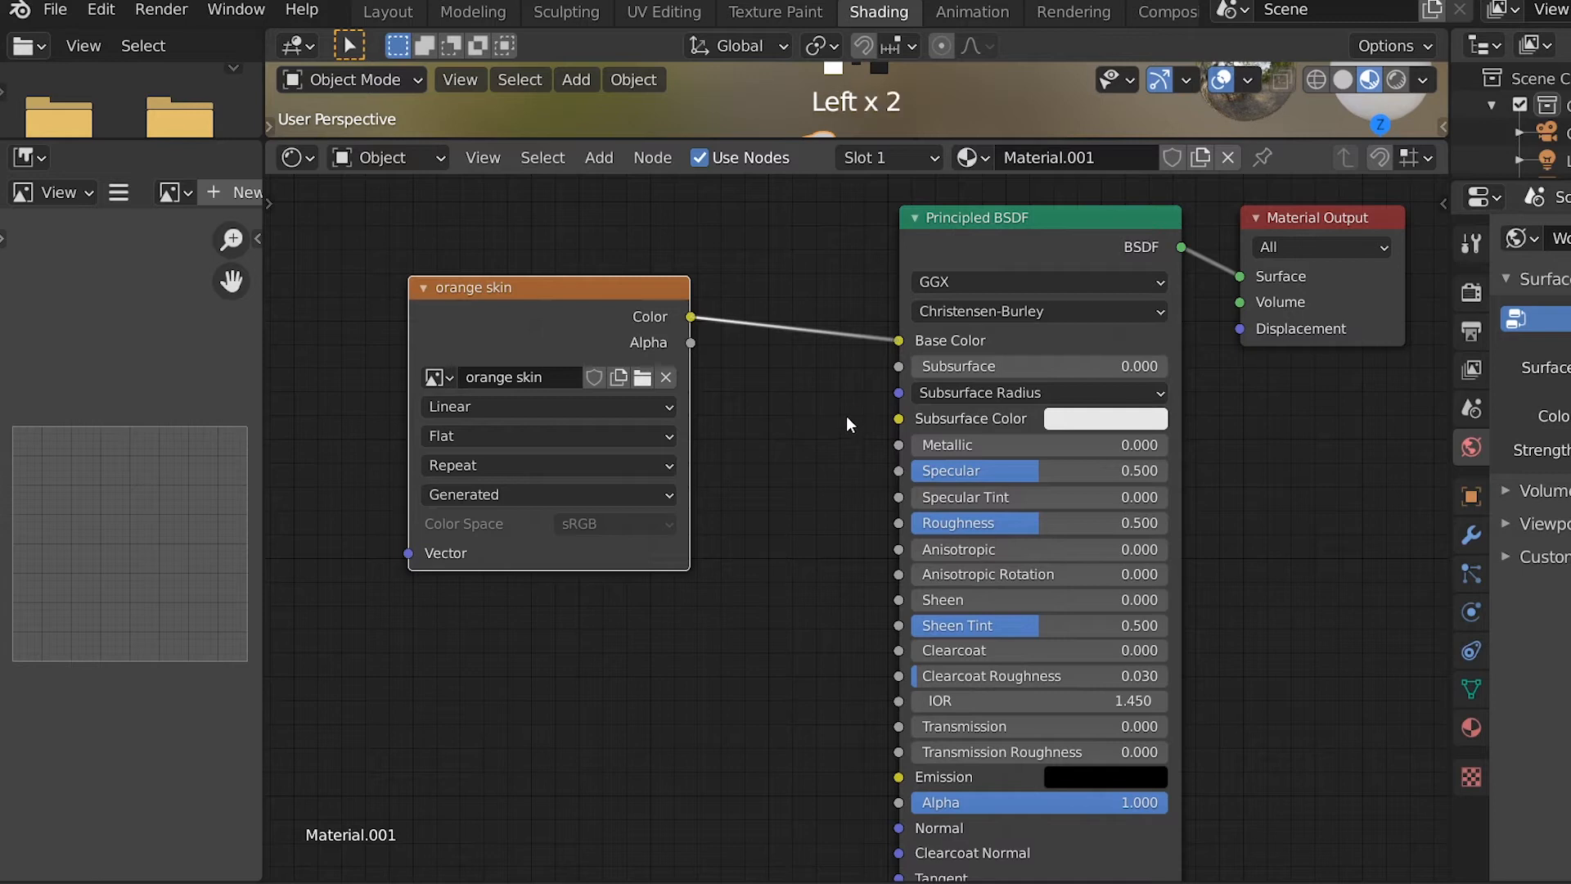
{"action": "scroll", "coordinate": [846, 416], "scroll_direction": "down", "scroll_amount": 3}
Return to the Texture Paint workspace, try a white brush stroke across the orange skin image and undo it.
{"action": "left_click", "coordinate": [775, 11]}
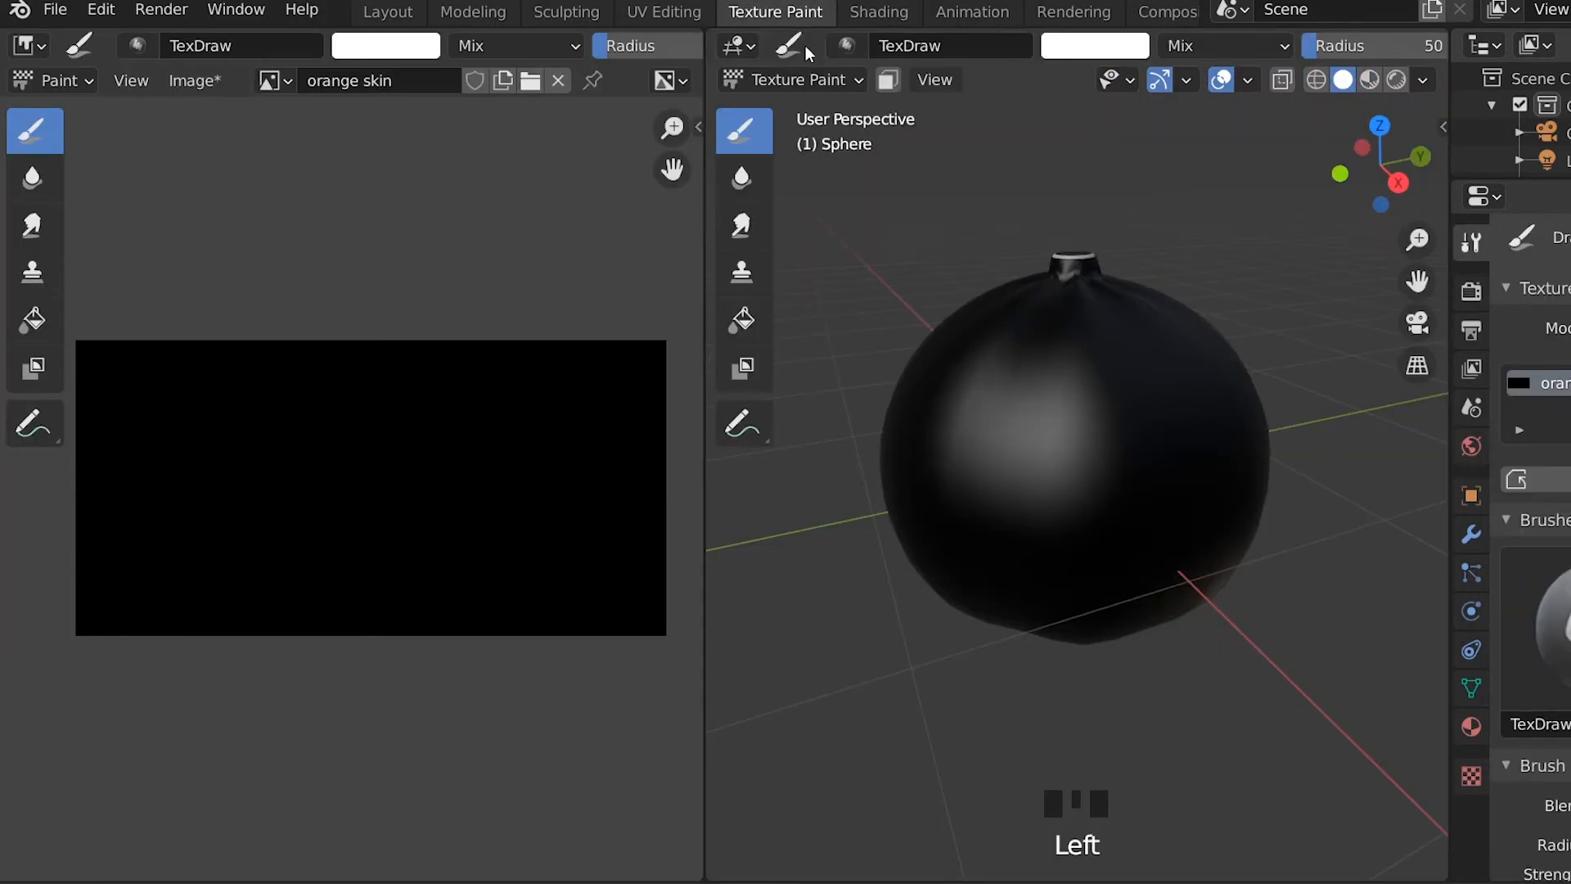
{"action": "left_click_drag", "start_coordinate": [186, 395], "coordinate": [450, 509]}
{"action": "key", "text": "ctrl+z"}
Set the Draw brush's colour to orange and enlarge its radius to 500 px.
{"action": "key", "text": "n"}
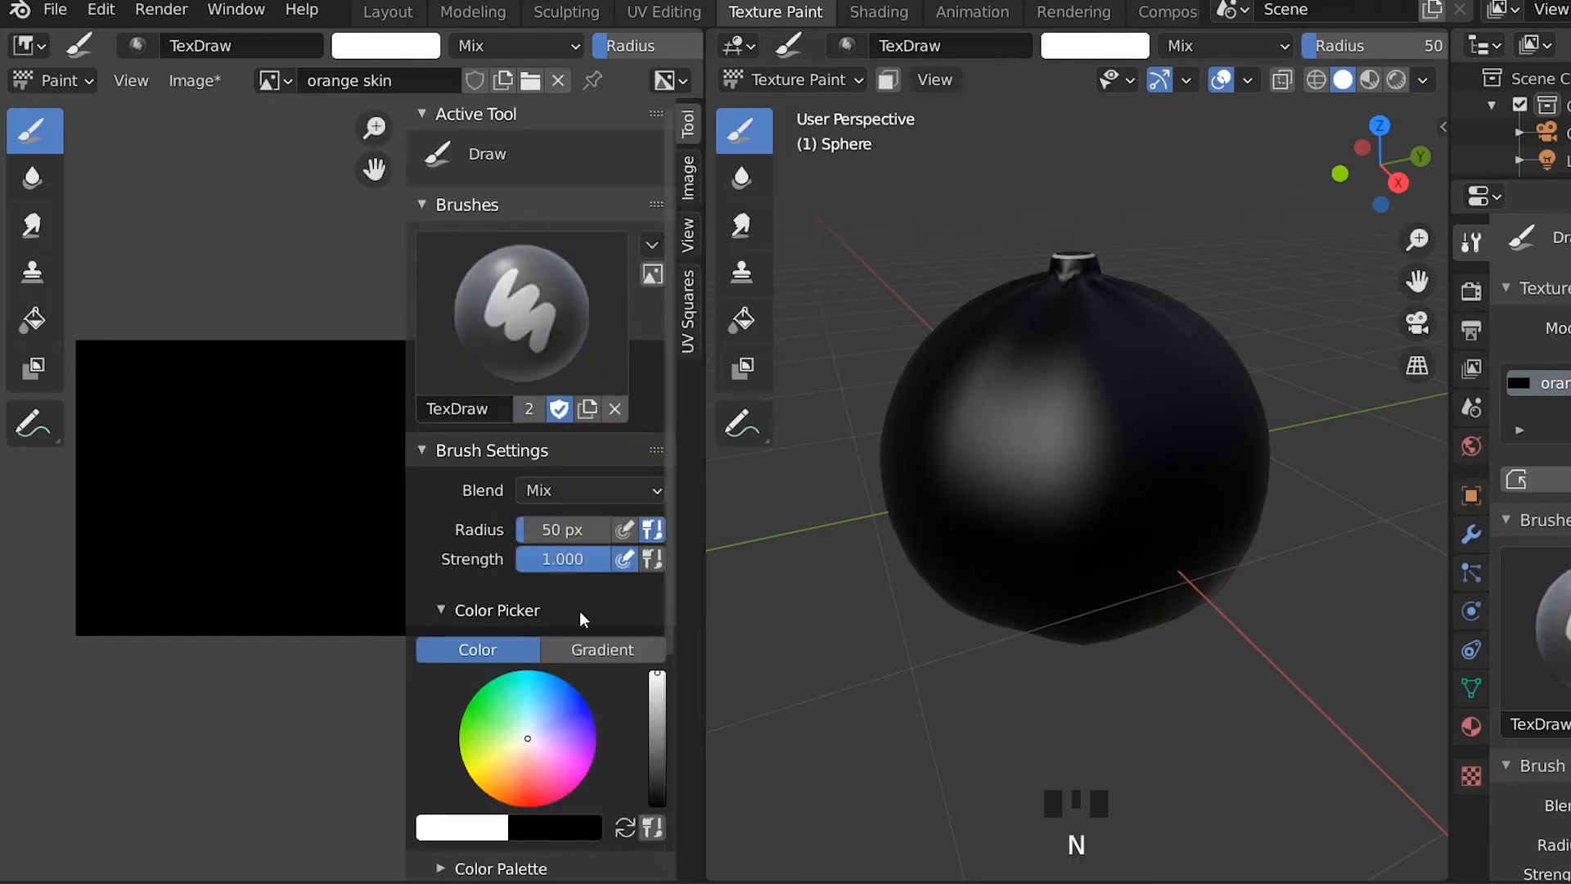
{"action": "scroll", "coordinate": [583, 619], "scroll_direction": "down", "scroll_amount": 2}
{"action": "scroll", "coordinate": [572, 603], "scroll_direction": "down", "scroll_amount": 2}
{"action": "scroll", "coordinate": [579, 614], "scroll_direction": "down", "scroll_amount": 3}
{"action": "left_click", "coordinate": [507, 530]}
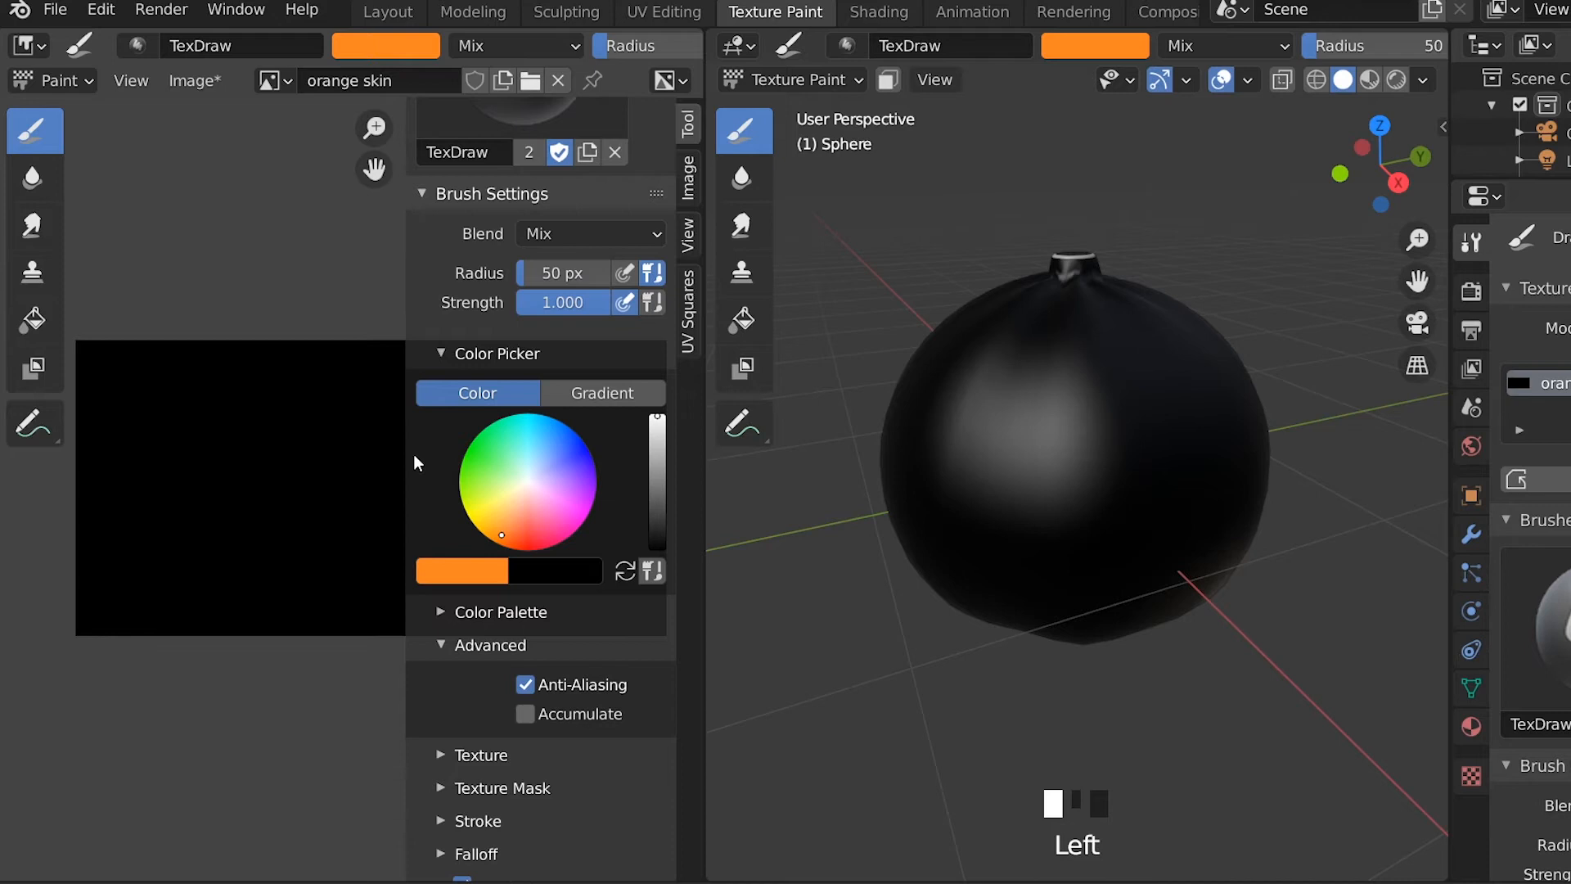
{"action": "key", "text": "n"}
{"action": "key", "text": "f"}
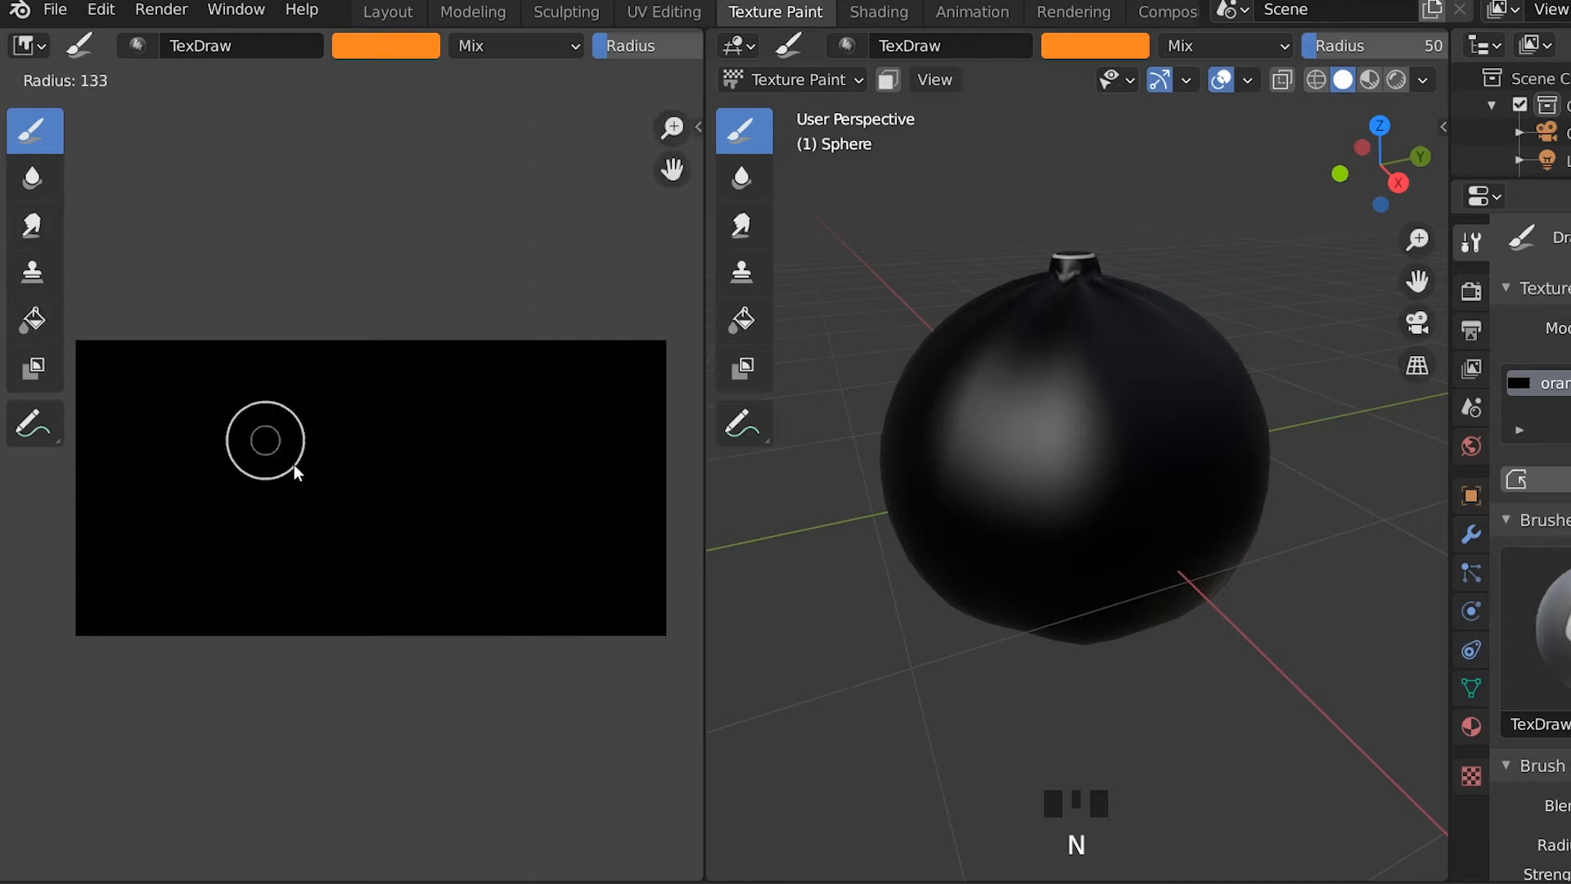
{"action": "left_click", "coordinate": [413, 524]}
Paint the entire orange skin image with the solid orange base colour.
{"action": "mouse_move", "coordinate": [167, 409]}
{"action": "left_mouse_down"}
{"action": "mouse_move", "coordinate": [336, 414]}
{"action": "mouse_move", "coordinate": [130, 363]}
{"action": "mouse_move", "coordinate": [277, 625]}
{"action": "left_mouse_up"}
{"action": "key", "text": "n"}
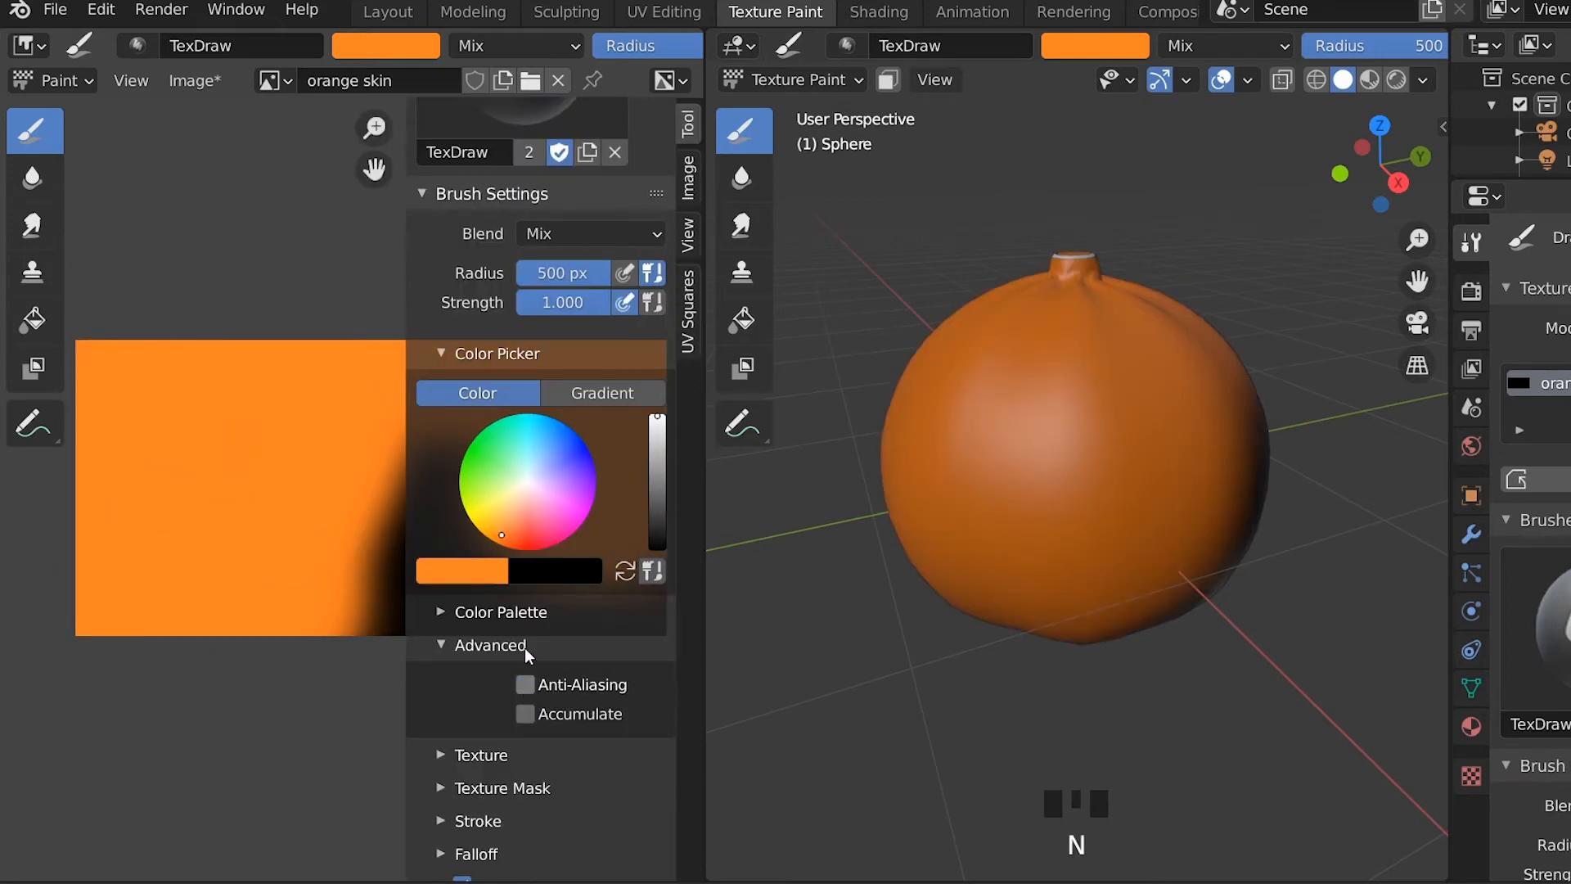
{"action": "key", "text": "n"}
{"action": "mouse_move", "coordinate": [281, 531]}
{"action": "left_mouse_down"}
{"action": "mouse_move", "coordinate": [585, 609]}
{"action": "mouse_move", "coordinate": [656, 599]}
{"action": "left_mouse_up"}
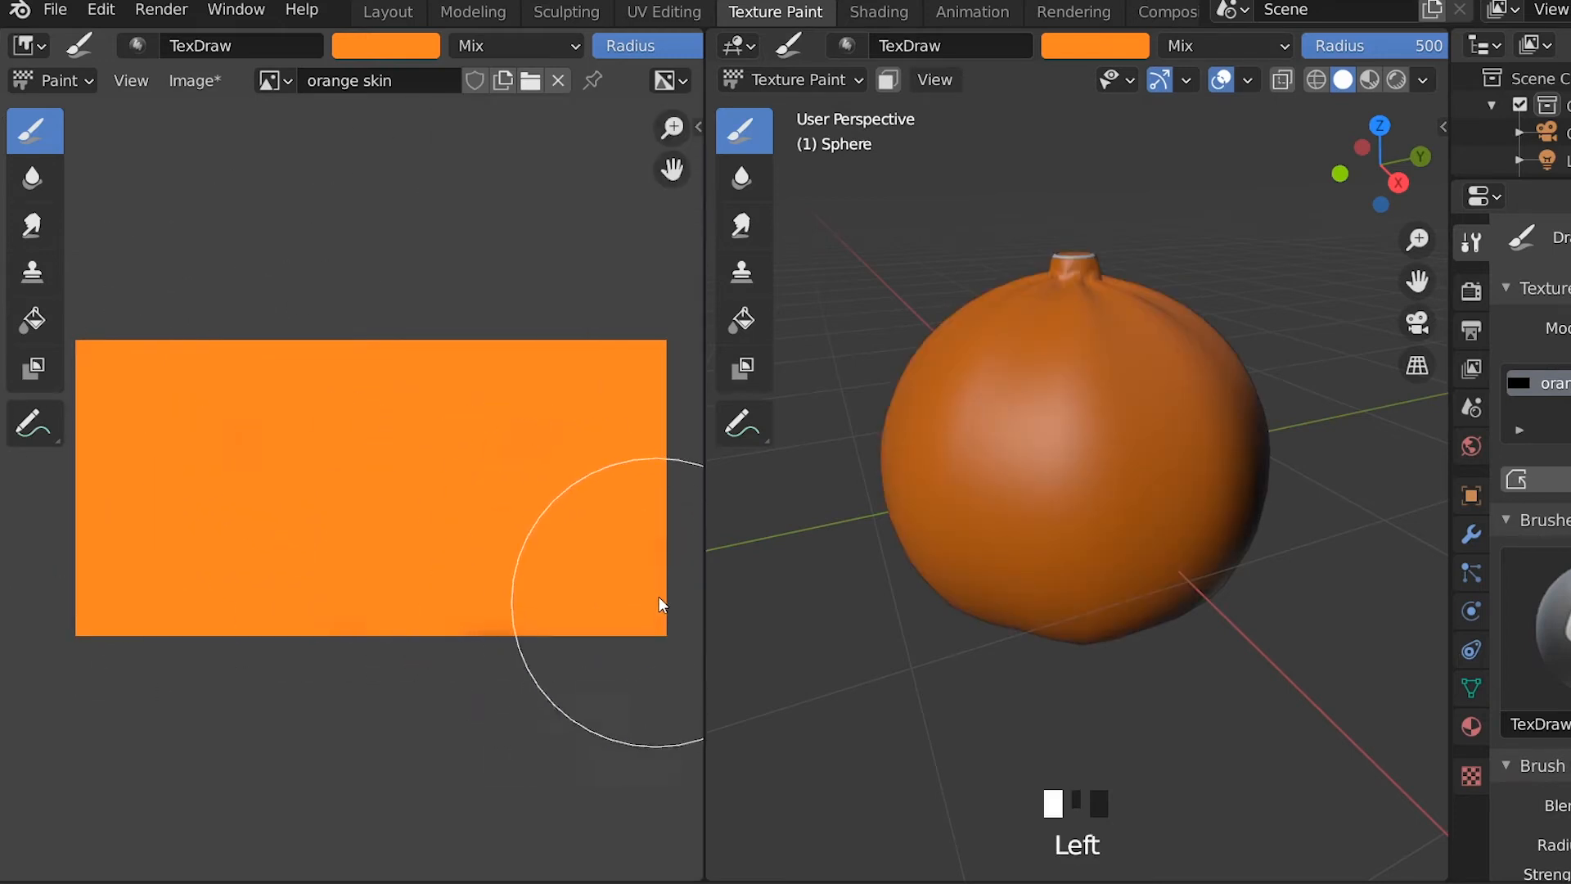
Change the brush colour to a lighter yellow-orange.
{"action": "key", "text": "n"}
{"action": "left_click", "coordinate": [478, 510]}
{"action": "left_click_drag", "start_coordinate": [478, 510], "coordinate": [487, 513]}
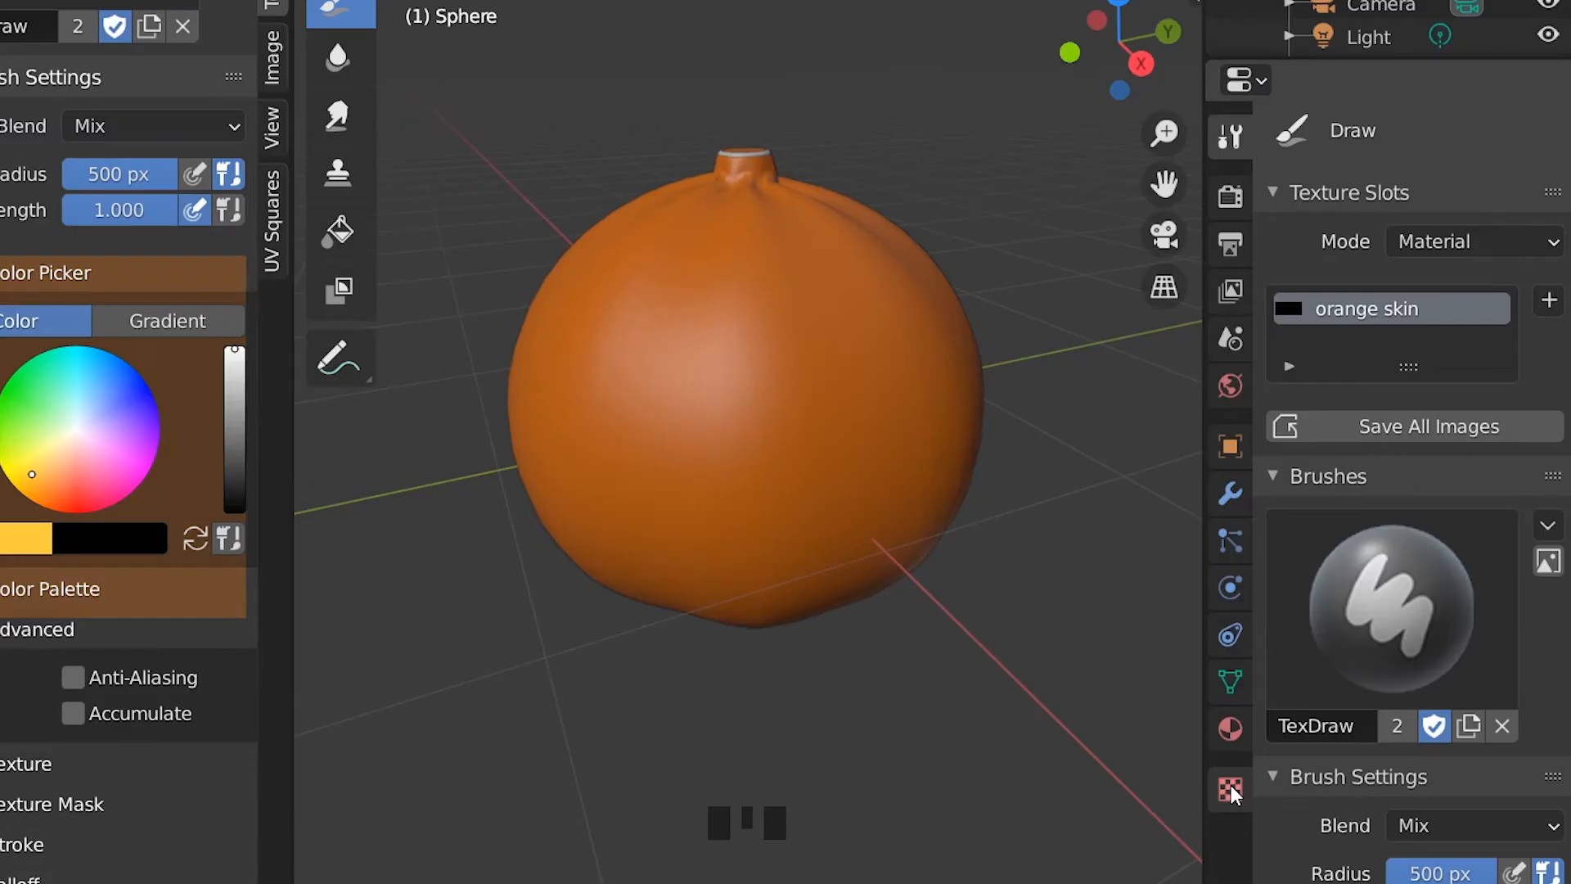
Create a new brush mask texture and set its type to Clouds.
{"action": "left_click", "coordinate": [1471, 775]}
{"action": "left_click", "coordinate": [1414, 139]}
{"action": "left_click", "coordinate": [1386, 236]}
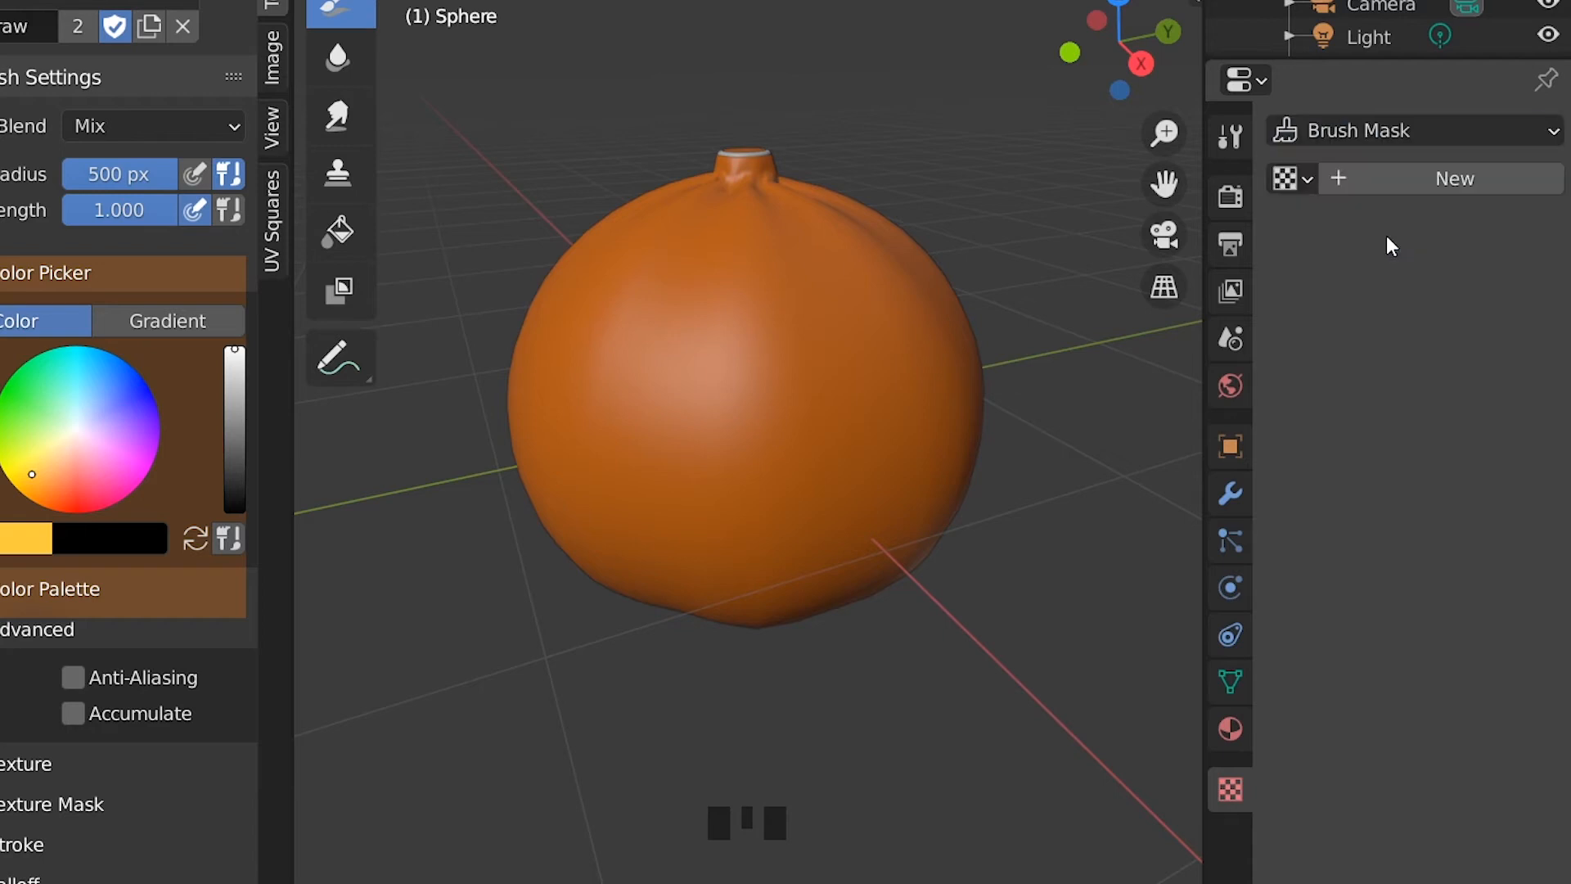
{"action": "left_click", "coordinate": [1386, 179]}
{"action": "left_click", "coordinate": [1429, 230]}
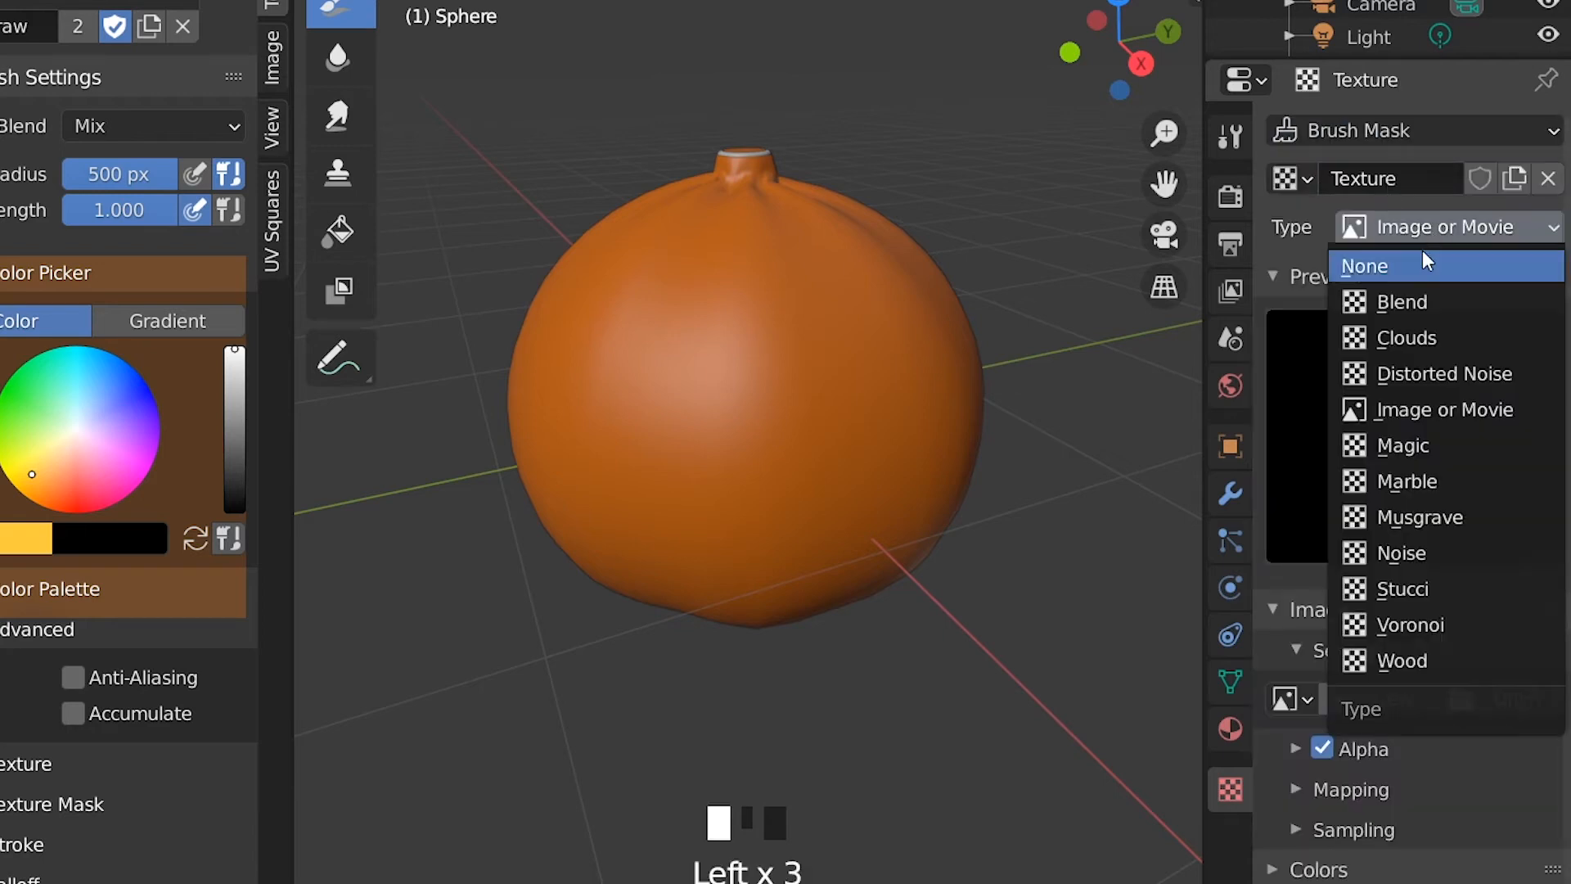
{"action": "left_click", "coordinate": [1416, 337]}
Set the brush's texture mask mapping to Random.
{"action": "left_click", "coordinate": [501, 800]}
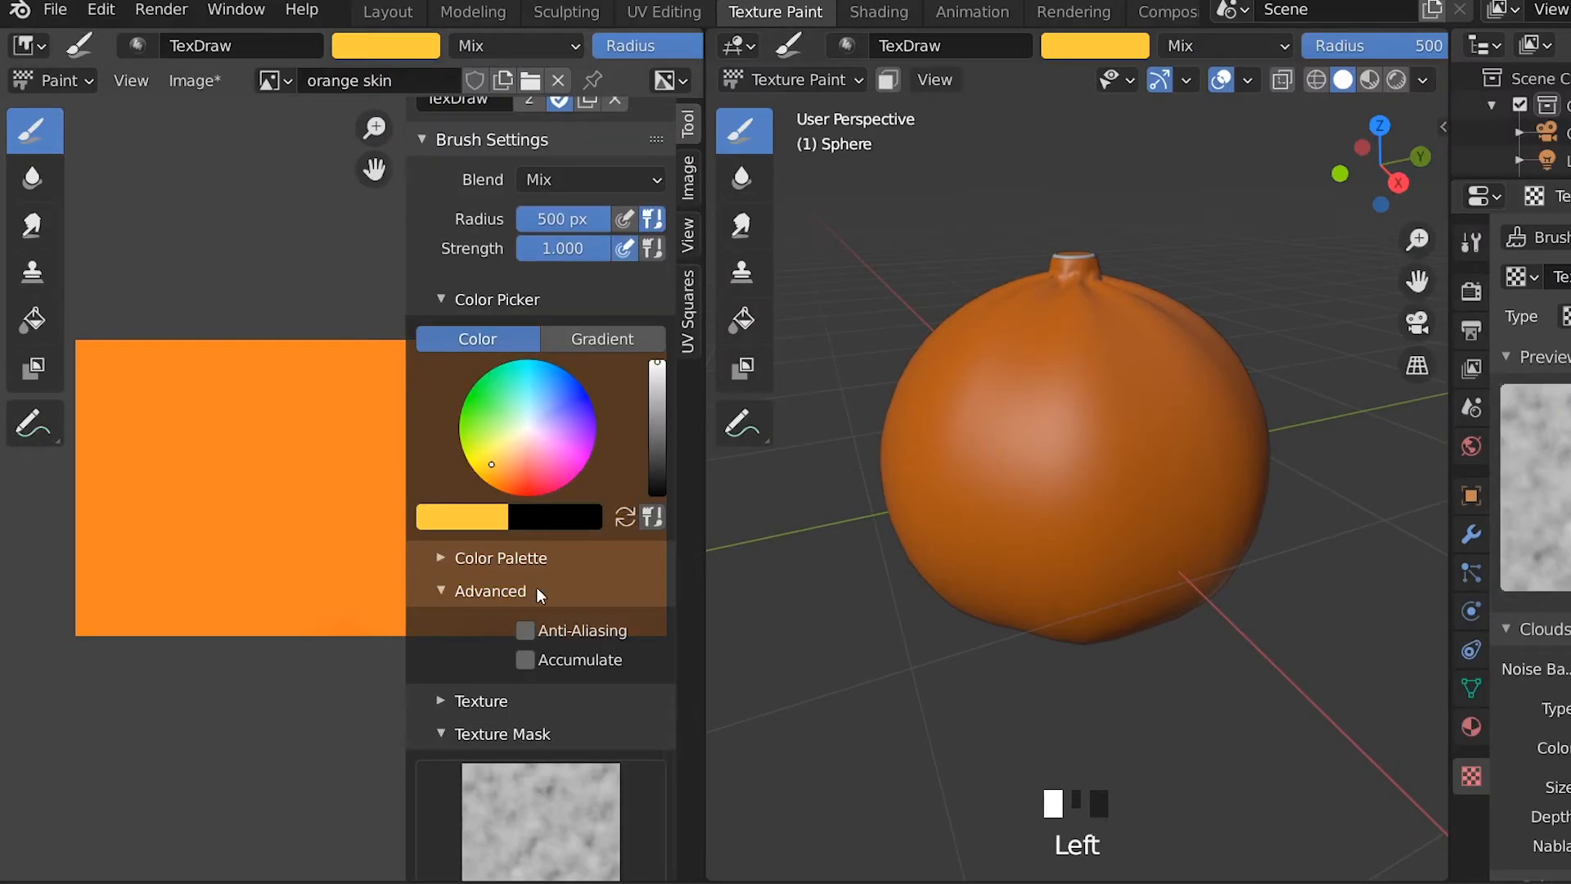
{"action": "scroll", "coordinate": [499, 645], "scroll_direction": "down", "scroll_amount": 6}
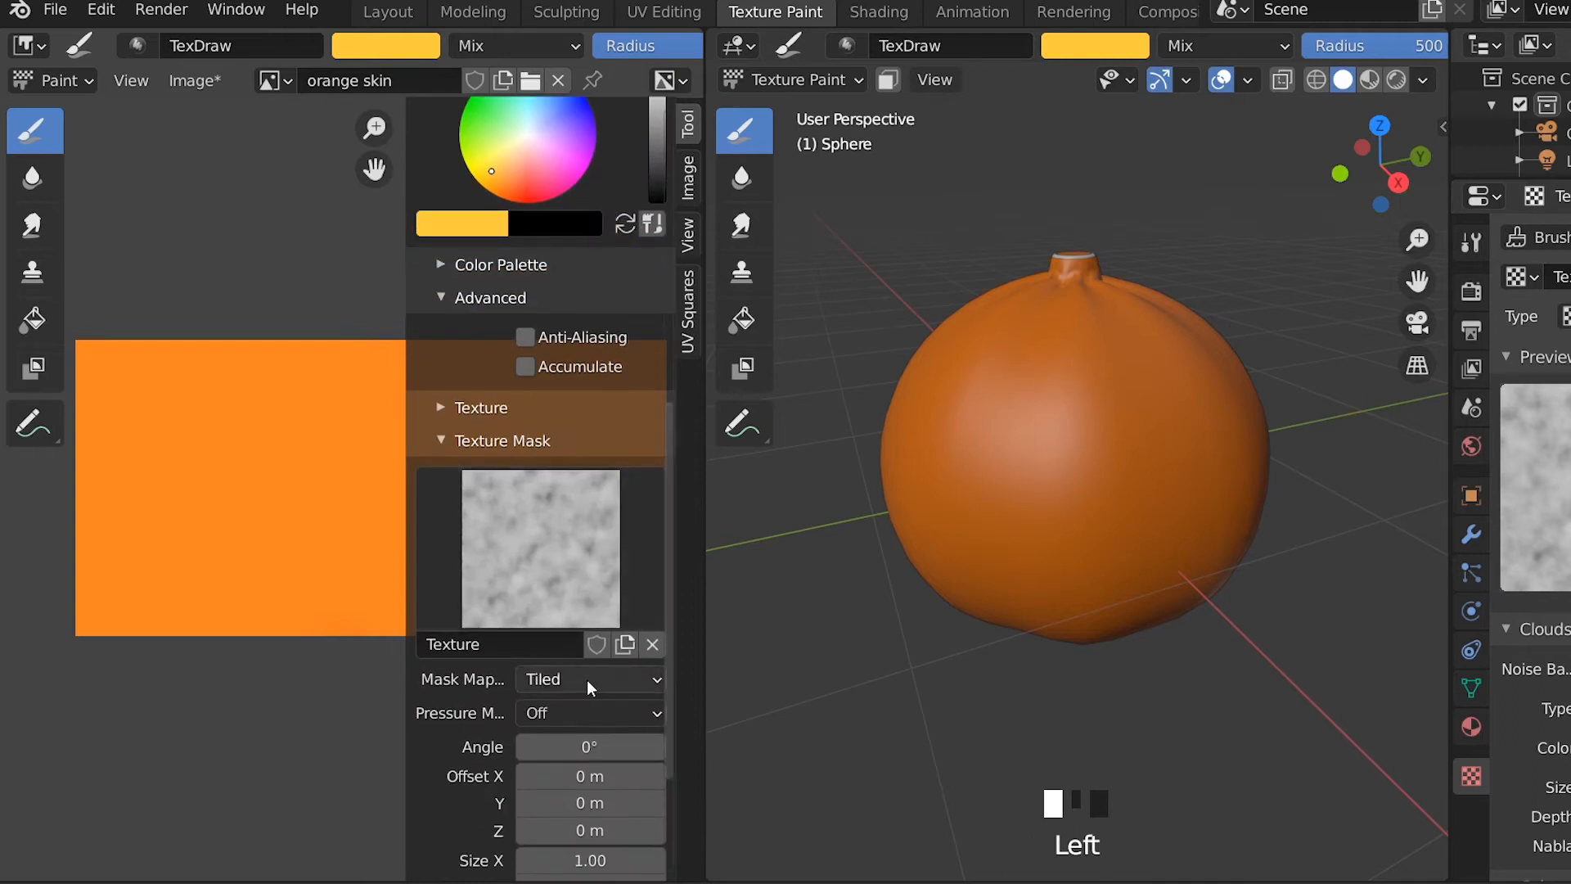
{"action": "left_click", "coordinate": [586, 680]}
{"action": "left_click", "coordinate": [590, 774]}
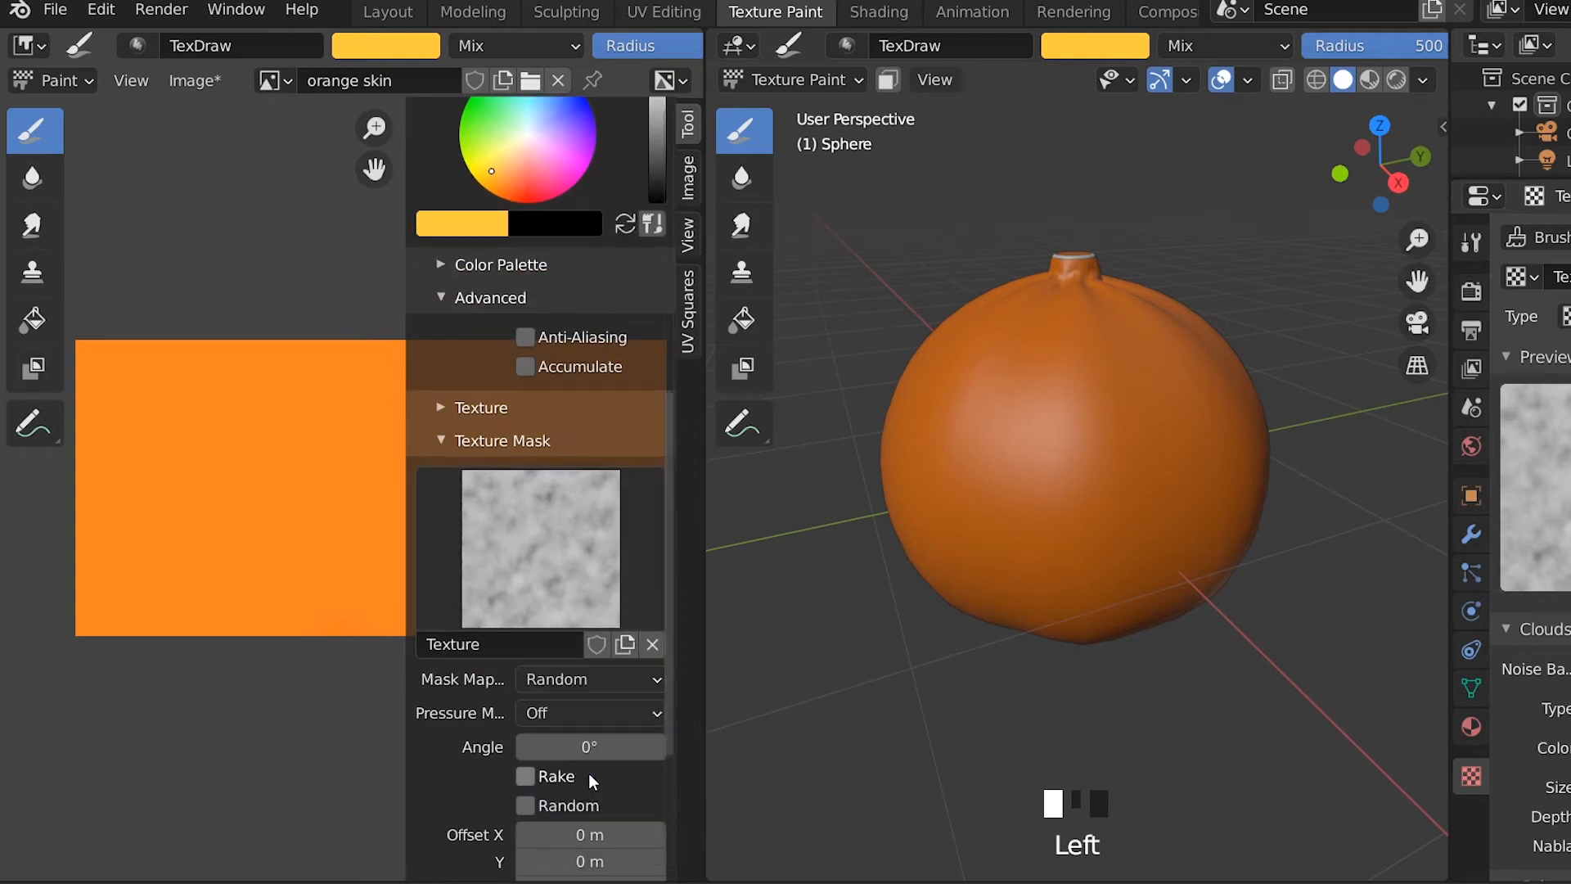
{"action": "key", "text": "n"}
Dab cloudy yellow-orange patches across the whole orange skin image.
{"action": "left_click", "coordinate": [110, 378]}
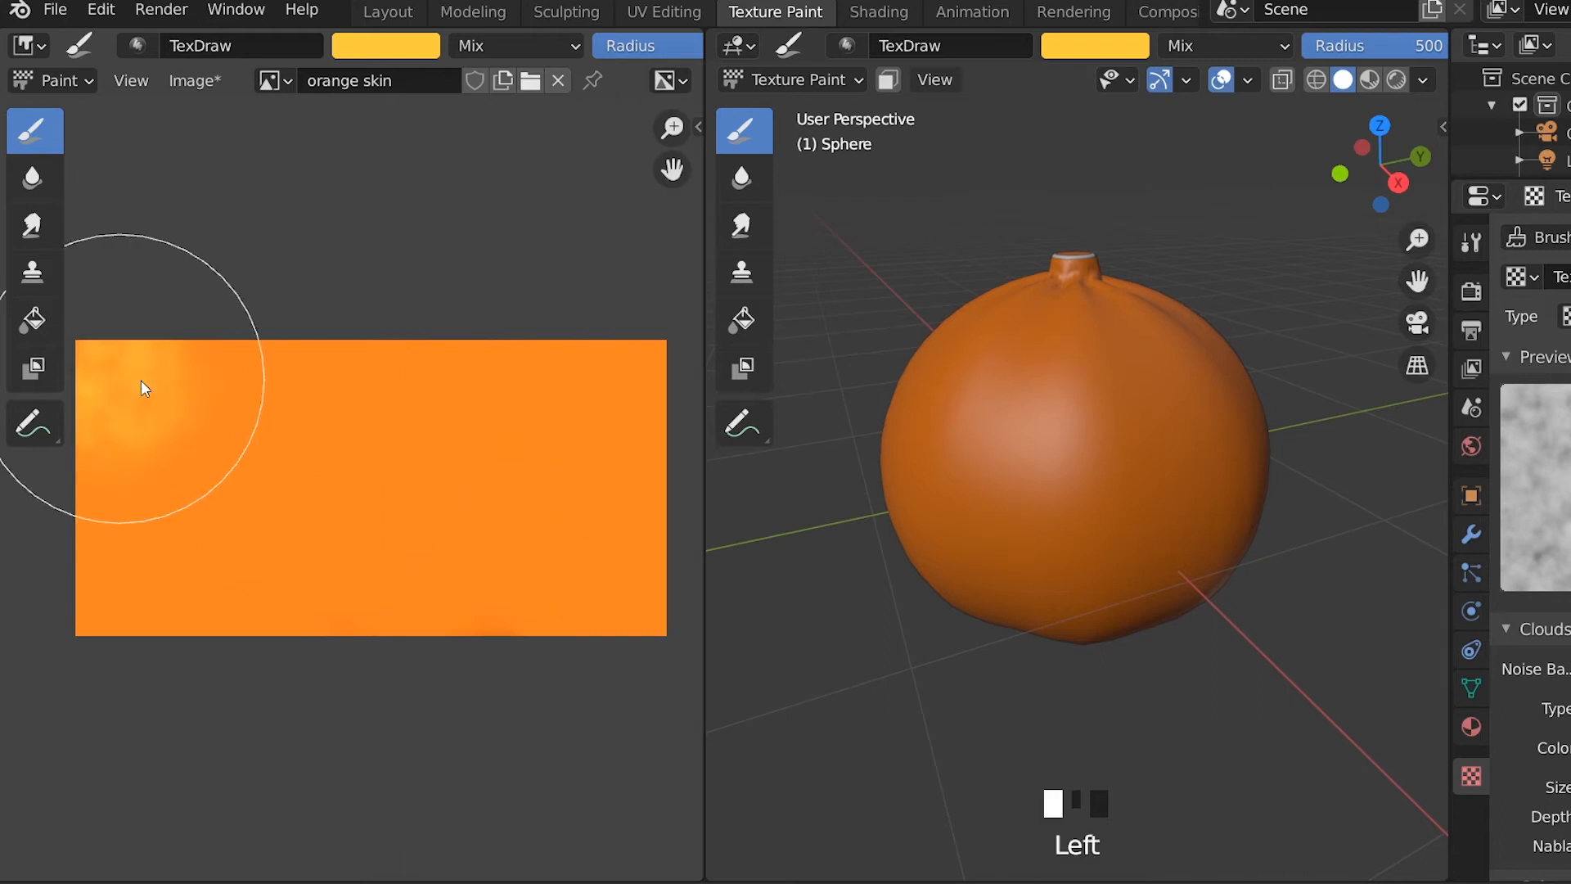
{"action": "left_click", "coordinate": [233, 385]}
{"action": "left_click", "coordinate": [360, 385]}
{"action": "left_click", "coordinate": [532, 384]}
{"action": "left_click", "coordinate": [618, 470]}
{"action": "left_click", "coordinate": [544, 597]}
{"action": "left_click", "coordinate": [409, 532]}
{"action": "left_click", "coordinate": [302, 508]}
{"action": "left_click", "coordinate": [106, 478]}
{"action": "left_click", "coordinate": [188, 532]}
{"action": "left_click", "coordinate": [266, 576]}
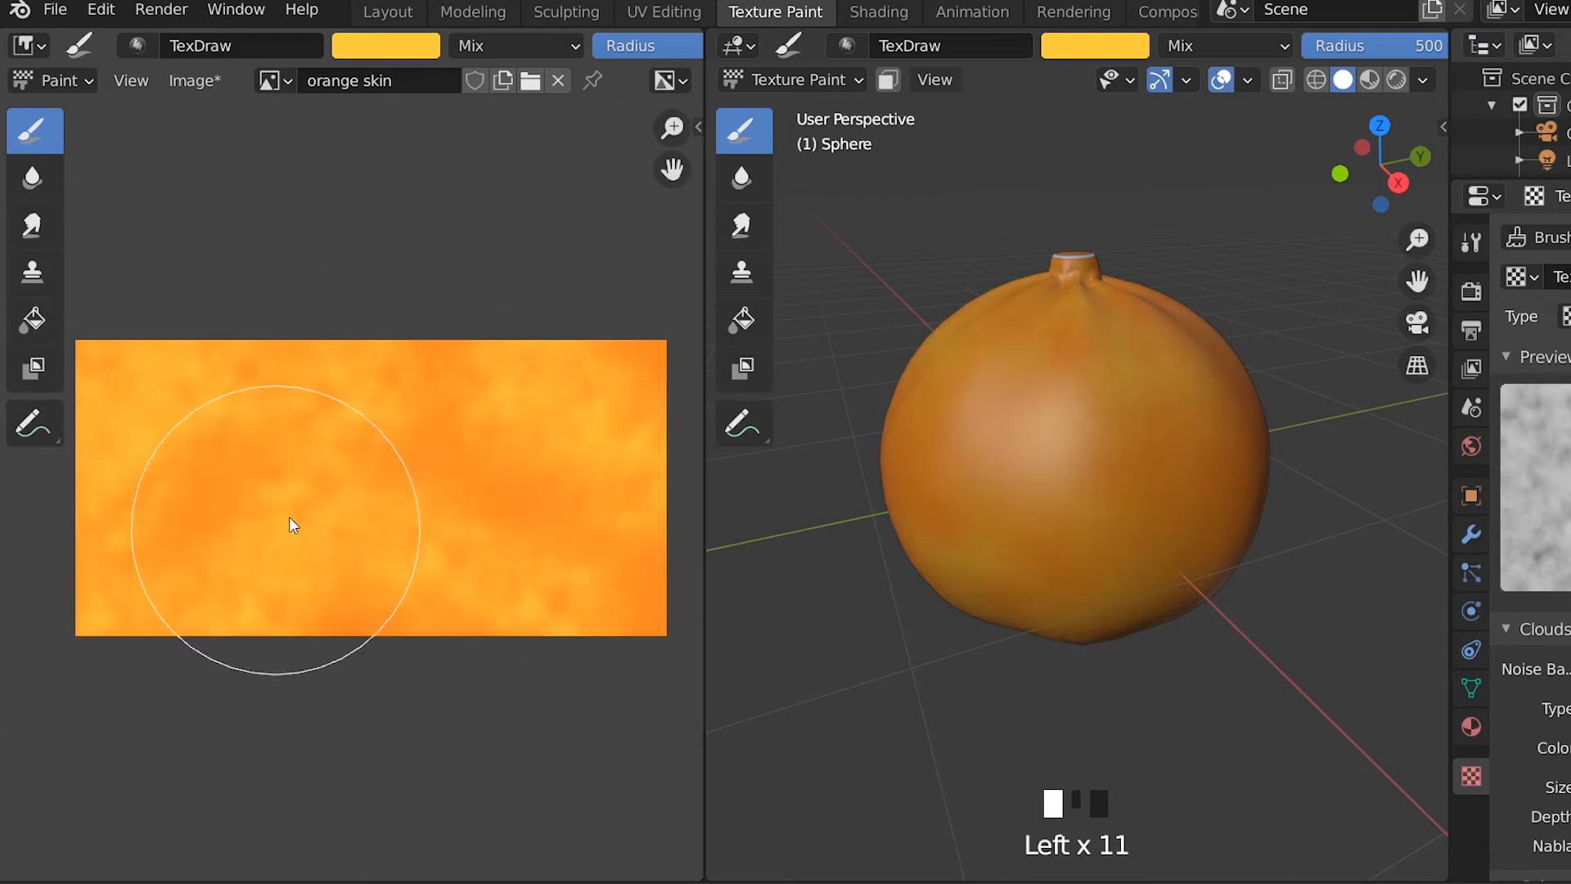
{"action": "left_click", "coordinate": [325, 425]}
Change the brush colour to red and the brush mask texture type to Noise.
{"action": "key", "text": "n"}
{"action": "left_click", "coordinate": [533, 272]}
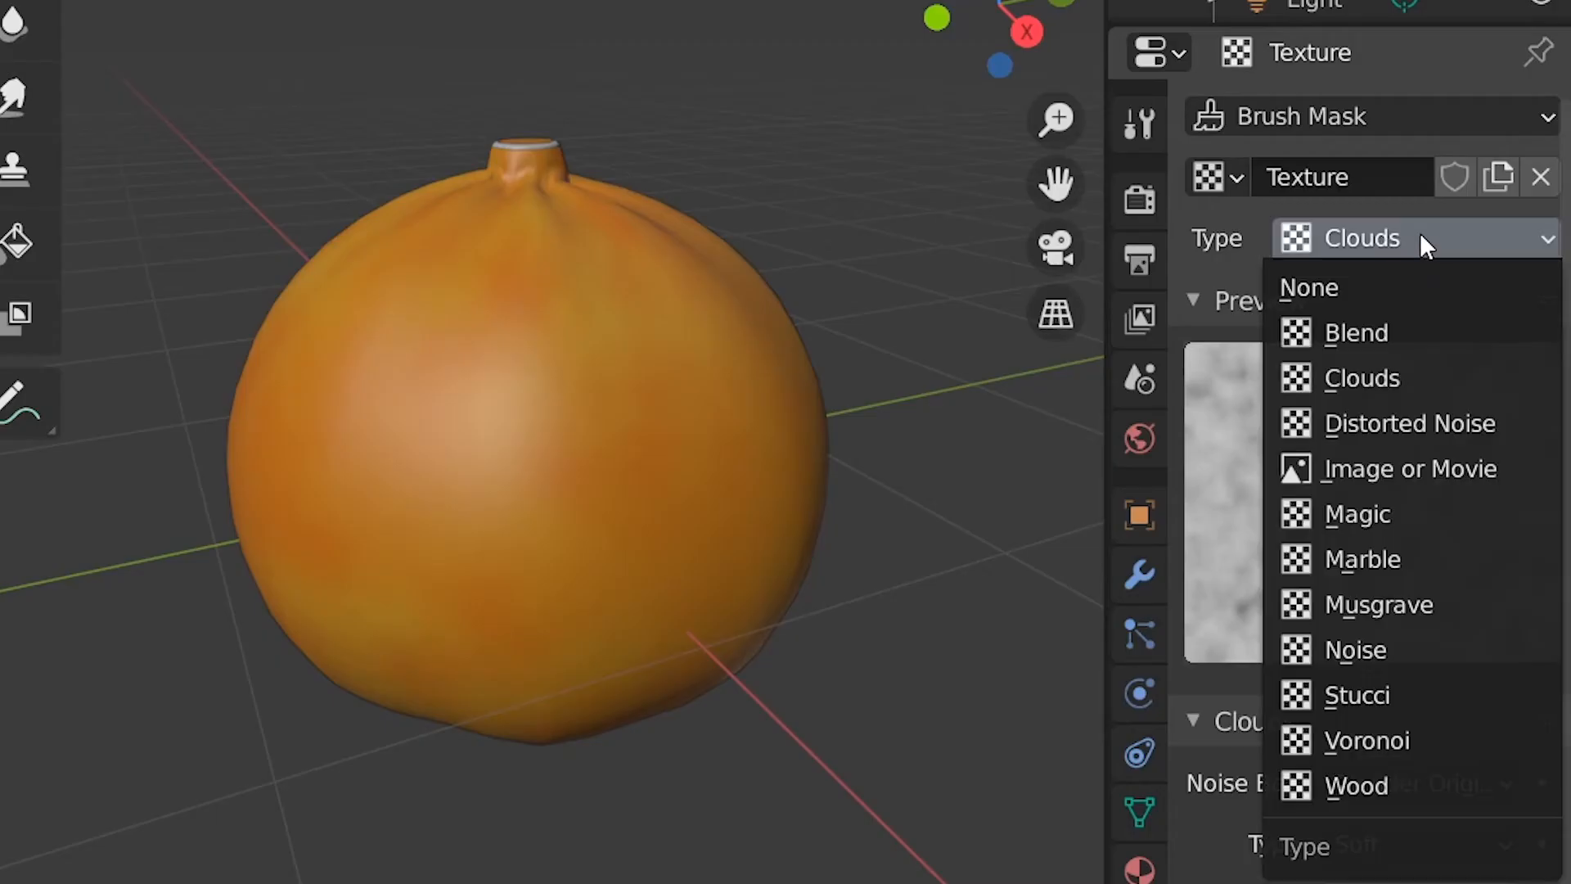
{"action": "left_click", "coordinate": [1392, 645]}
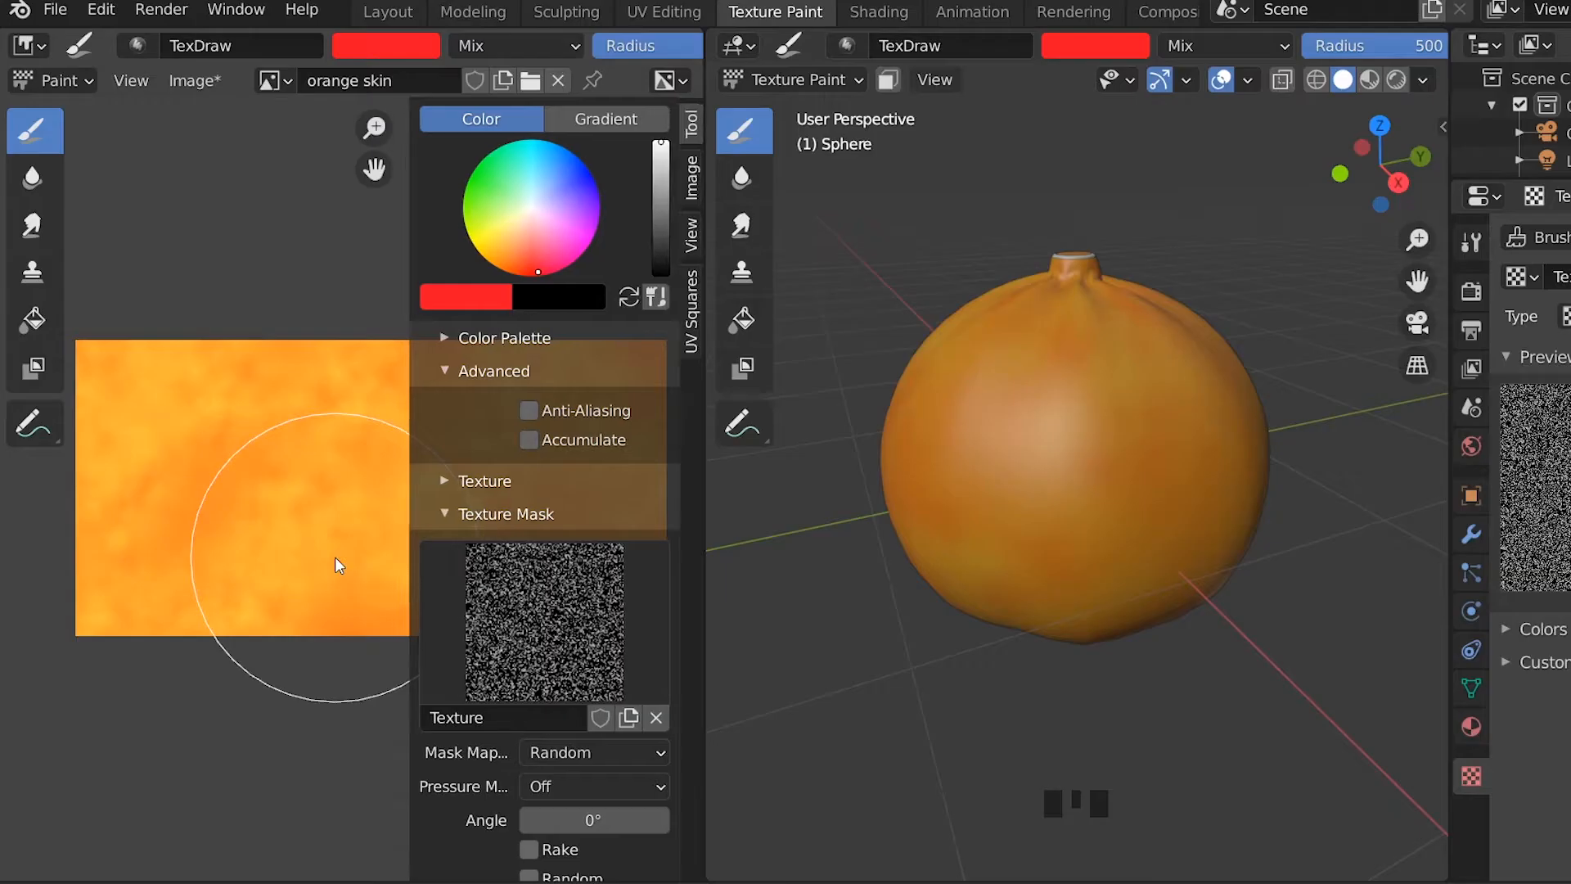
{"action": "key", "text": "n"}
Dab red noise speckles over the whole orange skin image.
{"action": "left_click", "coordinate": [131, 378]}
{"action": "left_click", "coordinate": [282, 405]}
{"action": "left_click", "coordinate": [483, 405]}
{"action": "left_click", "coordinate": [615, 393]}
{"action": "left_click", "coordinate": [641, 617]}
{"action": "left_click", "coordinate": [446, 524]}
{"action": "left_click", "coordinate": [320, 483]}
{"action": "left_click", "coordinate": [123, 572]}
{"action": "left_click", "coordinate": [283, 579]}
{"action": "left_click", "coordinate": [476, 582]}
{"action": "left_click", "coordinate": [544, 483]}
{"action": "left_click", "coordinate": [233, 442]}
Save the painted image as orange skin.png in the Documents folder in PNG format.
{"action": "left_click", "coordinate": [211, 82]}
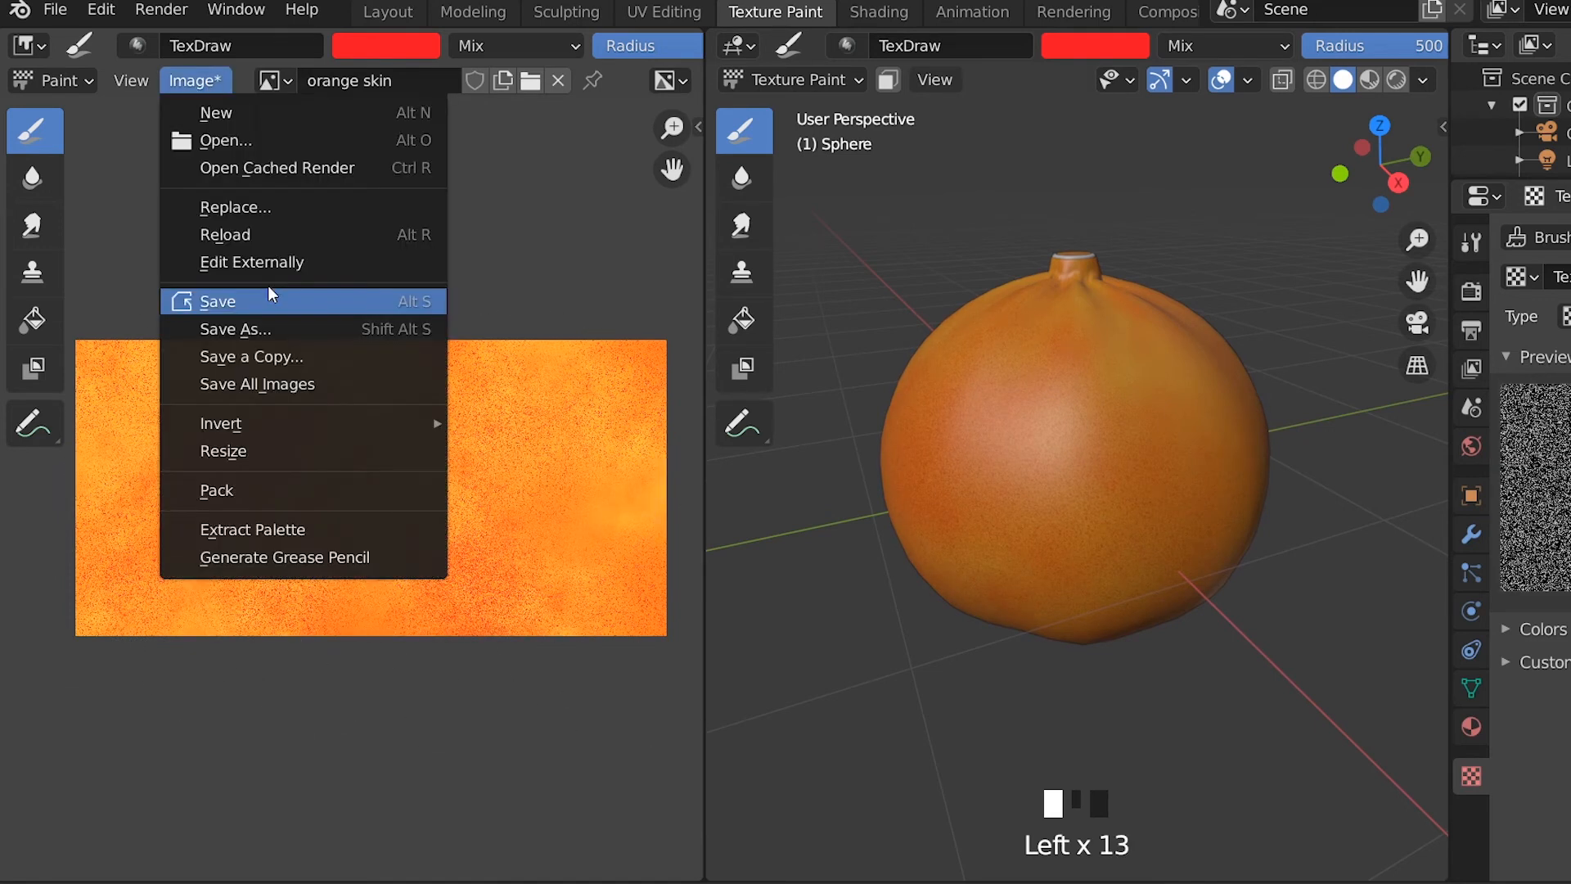
{"action": "left_click", "coordinate": [268, 288]}
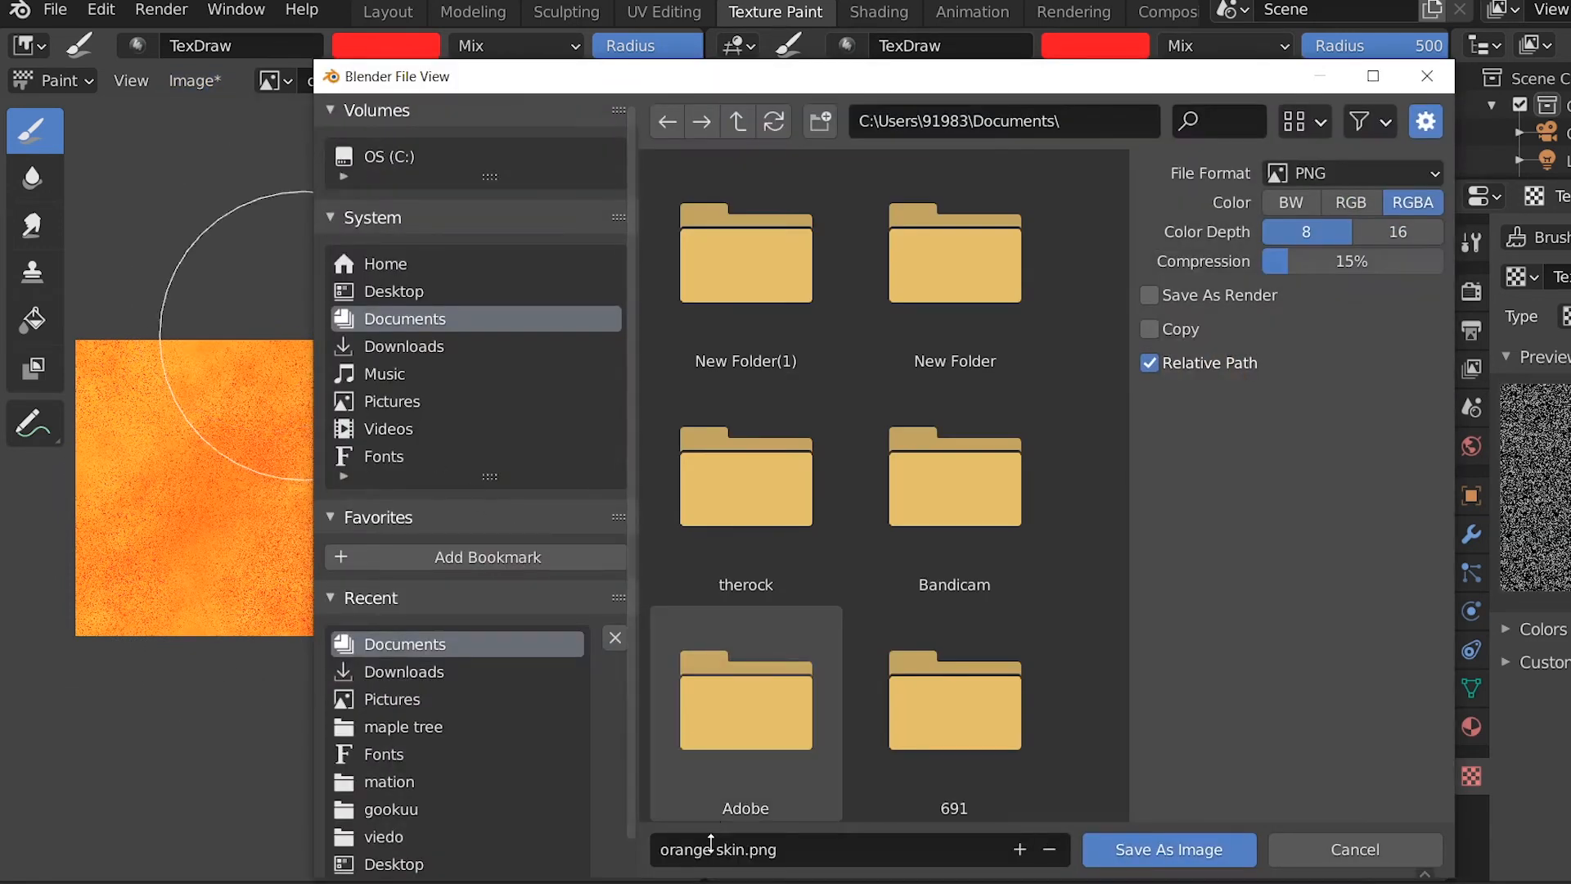
{"action": "left_click", "coordinate": [1197, 848]}
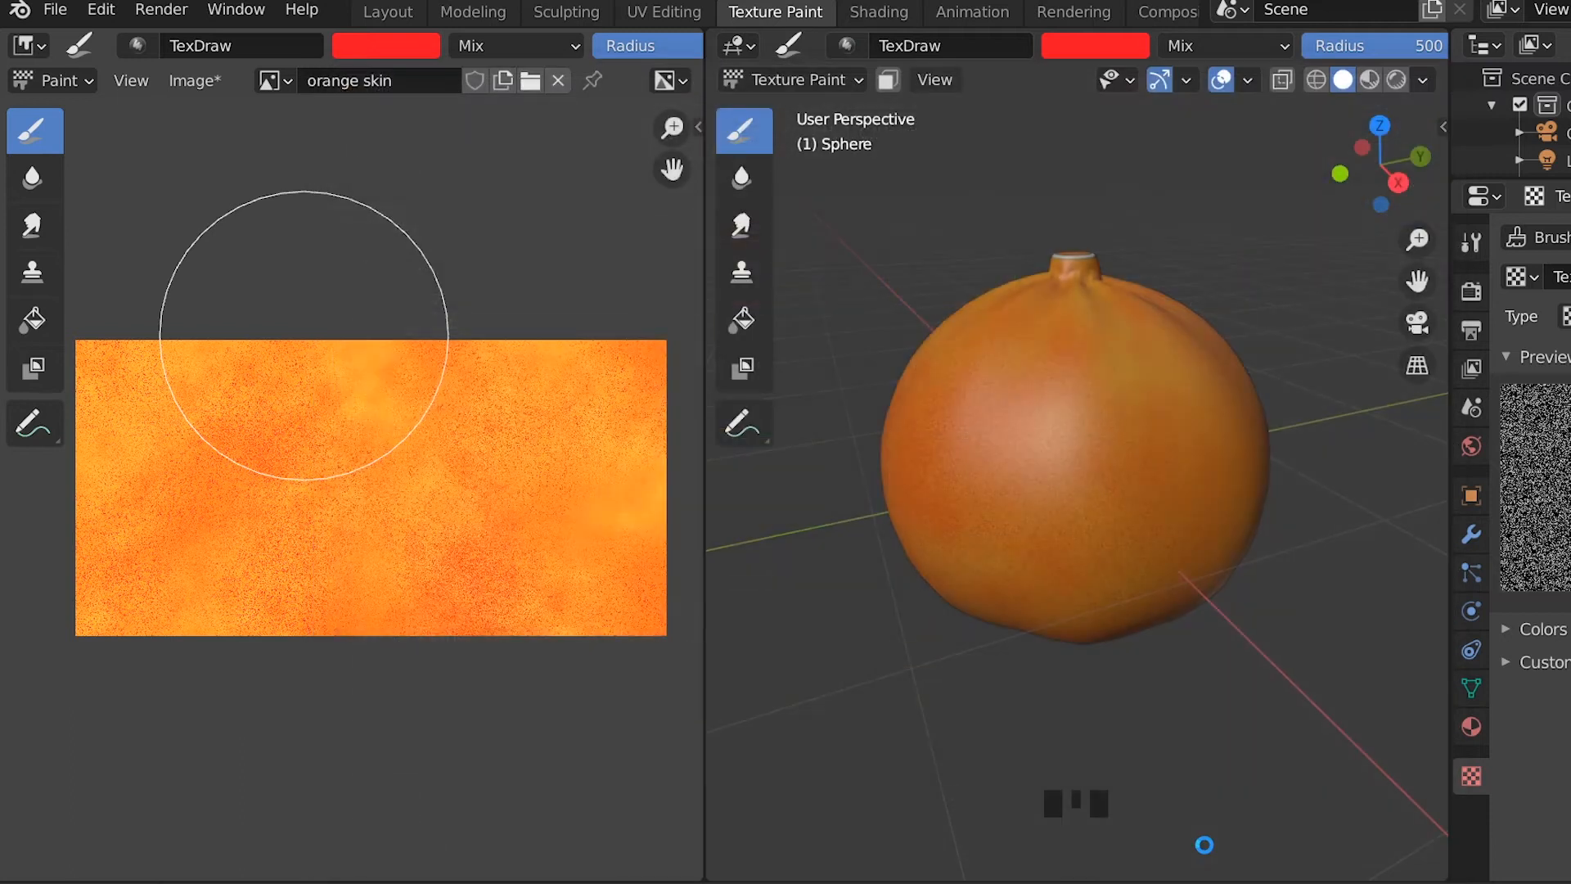
Switch to the Shading workspace and add a Texture Coordinate node below the orange skin image node.
{"action": "left_click", "coordinate": [878, 13]}
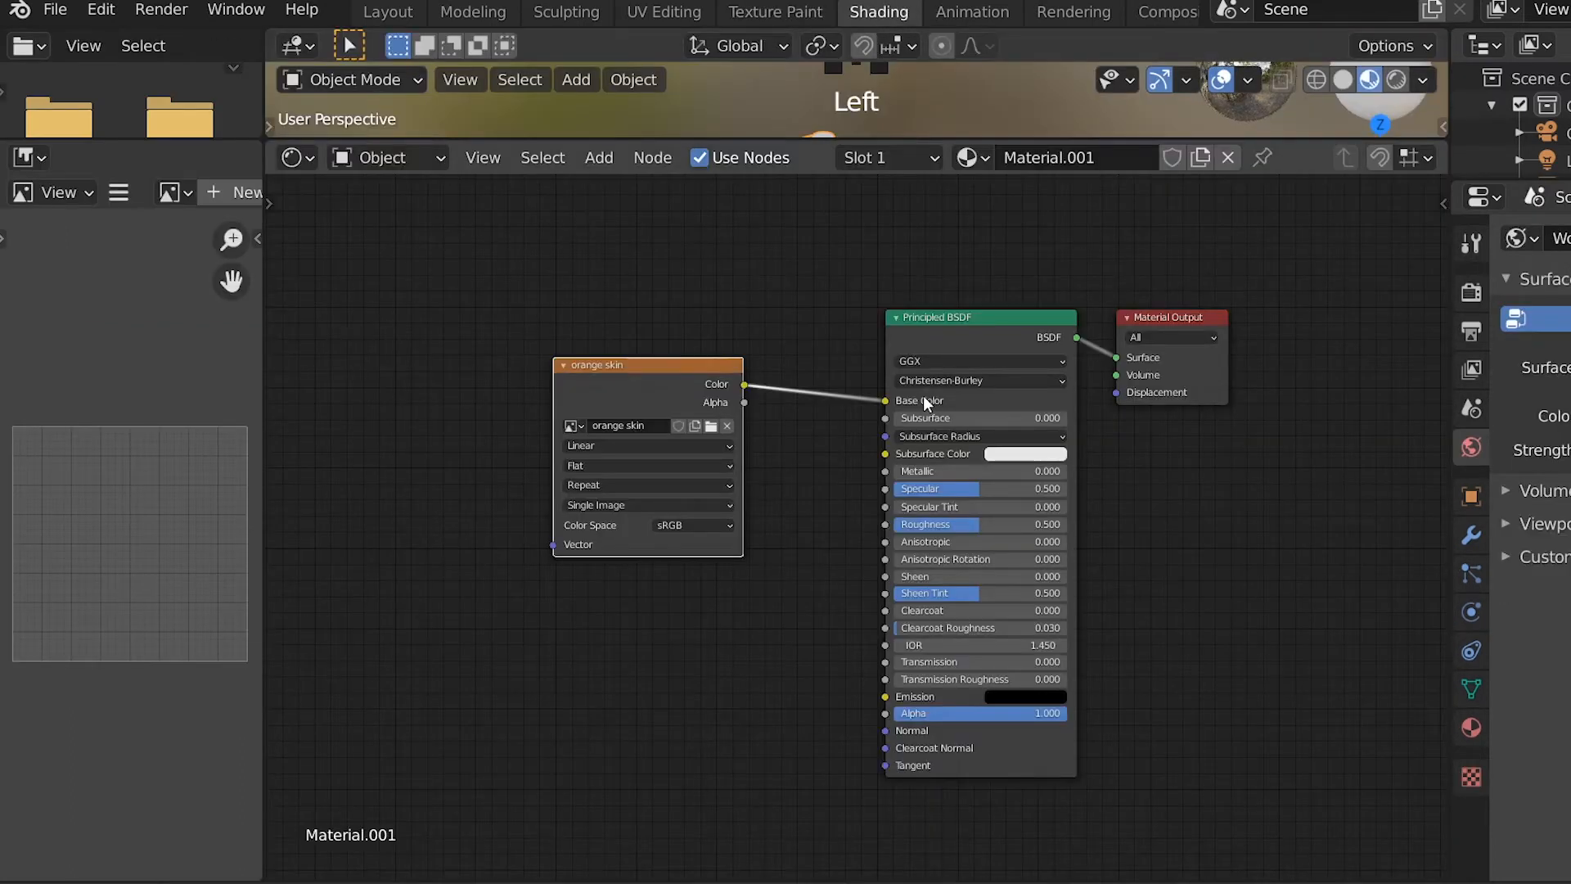
{"action": "scroll", "coordinate": [768, 401], "scroll_direction": "up", "scroll_amount": 1}
{"action": "scroll", "coordinate": [744, 450], "scroll_direction": "down", "scroll_amount": 3}
{"action": "mouse_move", "coordinate": [620, 540]}
{"action": "middle_mouse_down"}
{"action": "mouse_move", "coordinate": [706, 457]}
{"action": "mouse_move", "coordinate": [625, 531]}
{"action": "middle_mouse_up"}
{"action": "scroll", "coordinate": [679, 480], "scroll_direction": "up", "scroll_amount": 4}
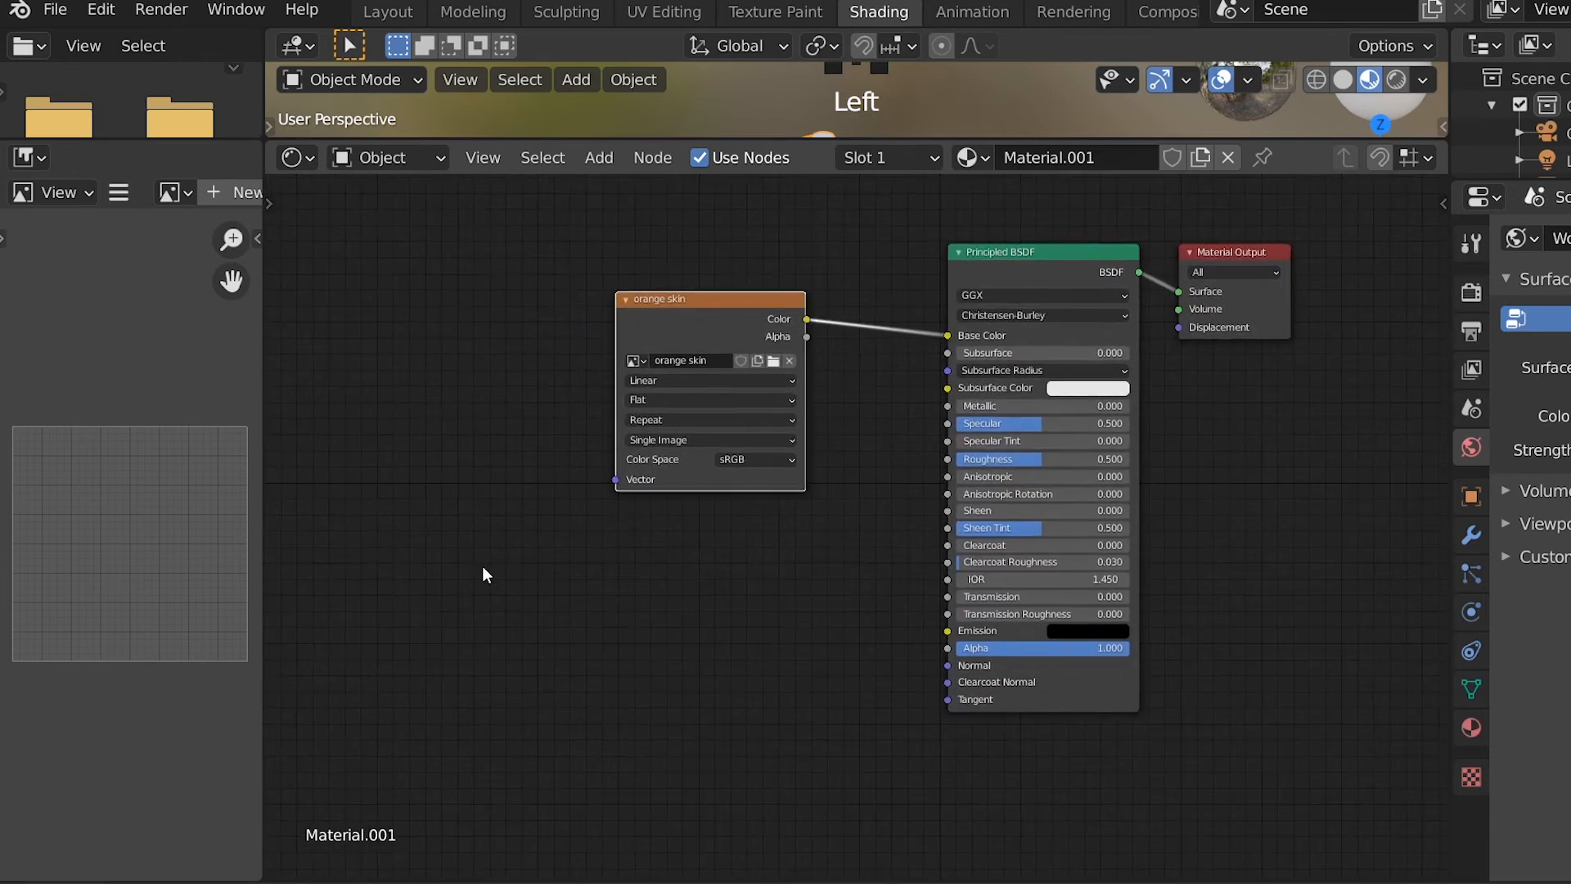
{"action": "key", "text": "shift+a"}
{"action": "mouse_move", "coordinate": [388, 484]}
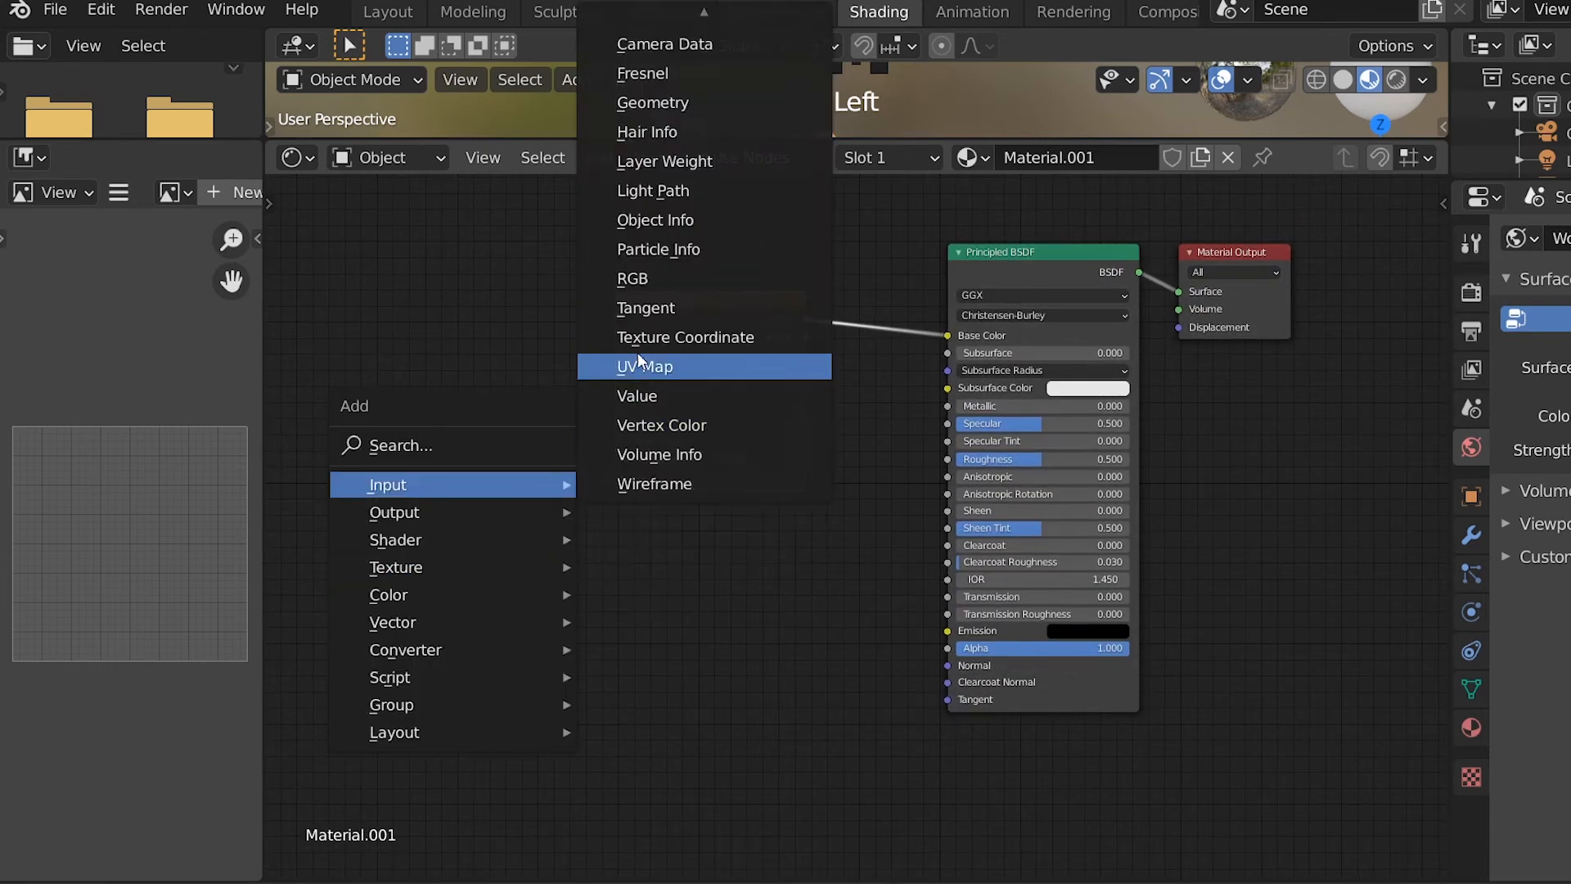
{"action": "left_click", "coordinate": [655, 336]}
{"action": "left_click", "coordinate": [452, 556]}
Add a Displacement node and a Noise Texture node between the Texture Coordinate and Principled BSDF nodes.
{"action": "key", "text": "shift+a"}
{"action": "mouse_move", "coordinate": [749, 746]}
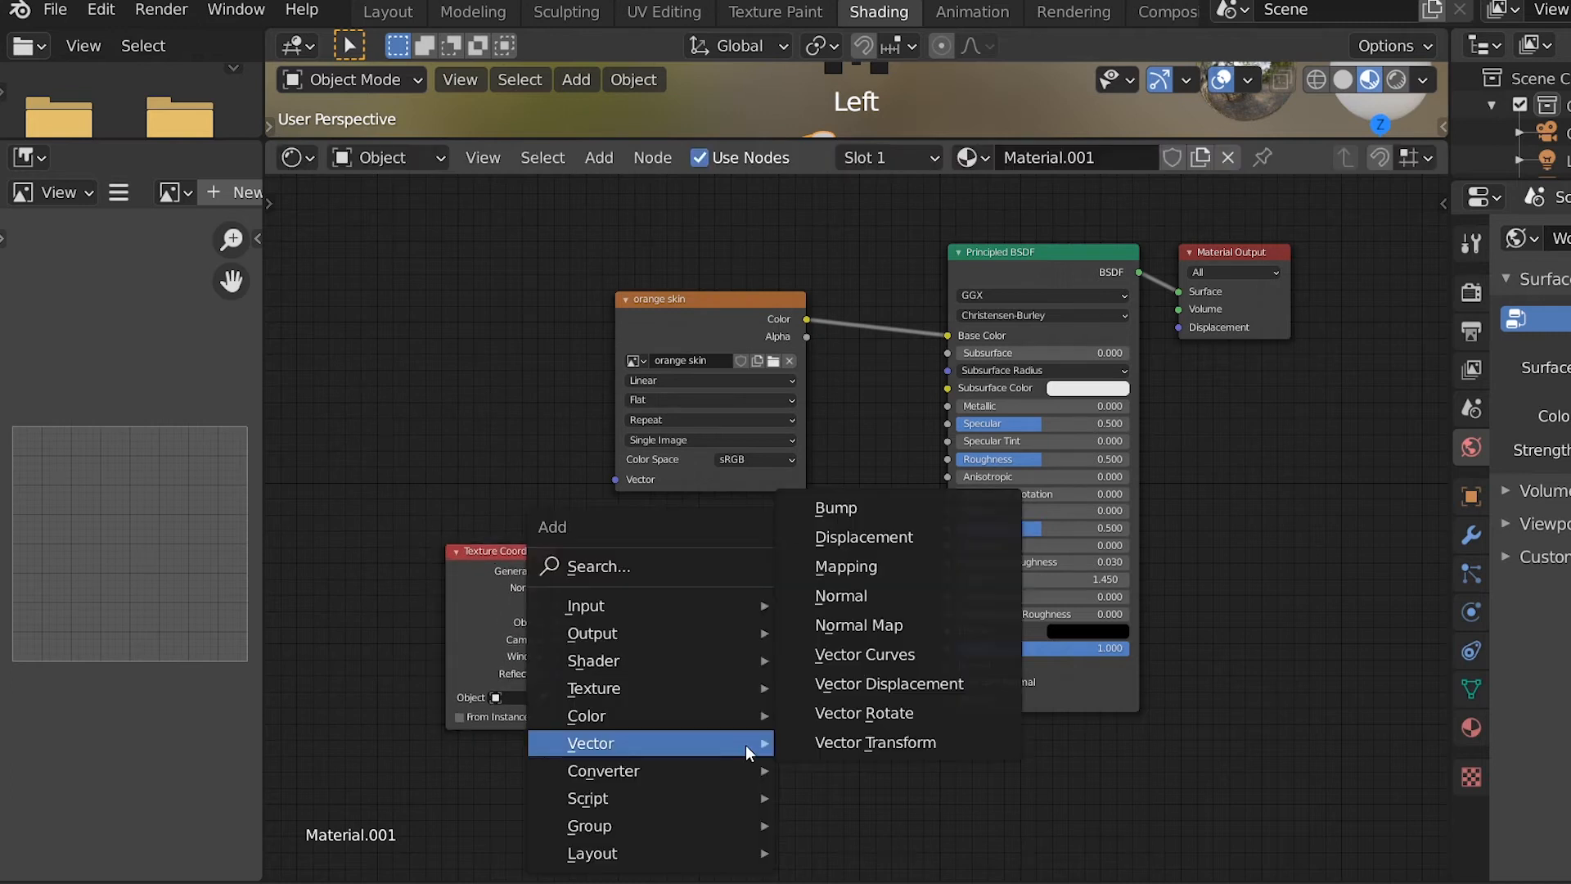
{"action": "left_click", "coordinate": [895, 537]}
{"action": "left_click", "coordinate": [798, 684]}
{"action": "key", "text": "shift+a"}
{"action": "mouse_move", "coordinate": [690, 547]}
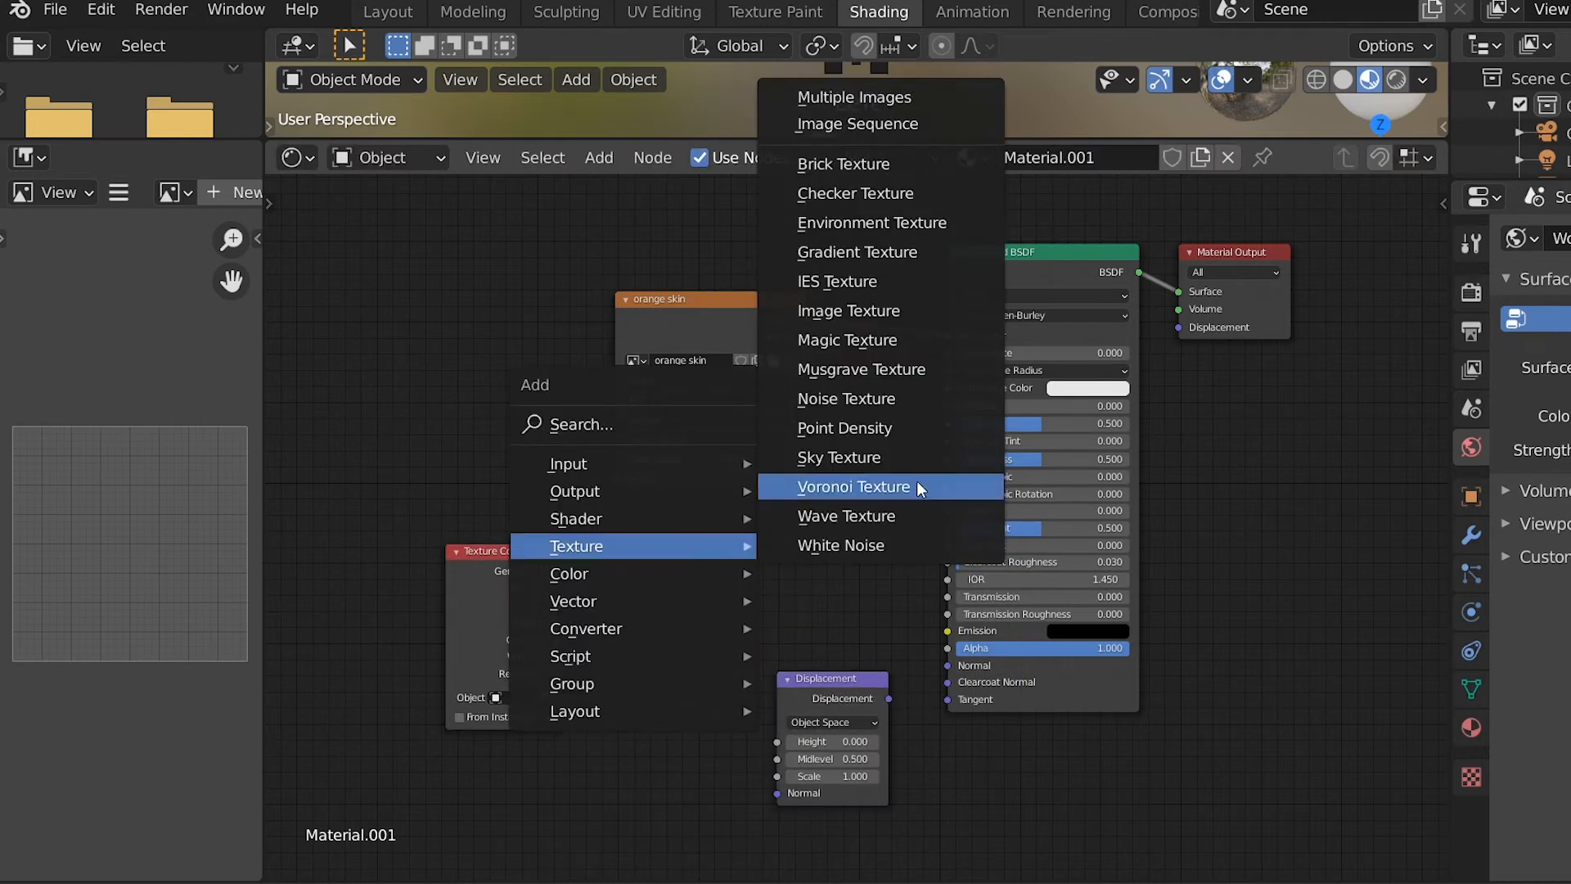
{"action": "left_click", "coordinate": [884, 399]}
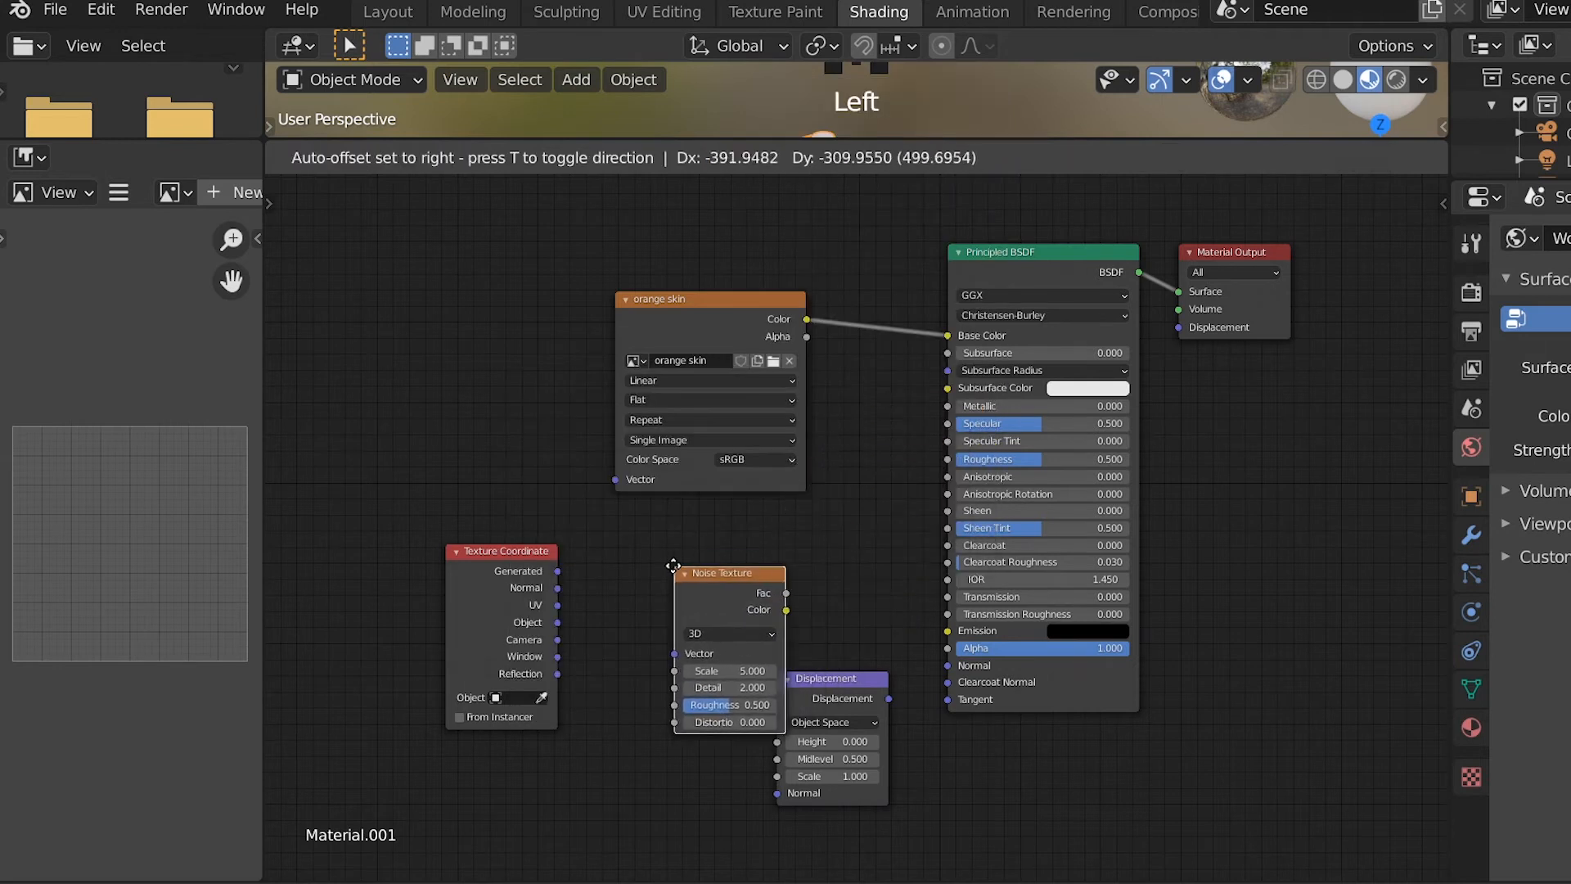
{"action": "left_click", "coordinate": [637, 548]}
Connect Texture Coordinate Object to the noise Vector, noise Color to the Displacement node's Height, and its output to the Material Output's Displacement.
{"action": "scroll", "coordinate": [764, 552], "scroll_direction": "up", "scroll_amount": 2}
{"action": "left_click_drag", "start_coordinate": [522, 594], "coordinate": [620, 623]}
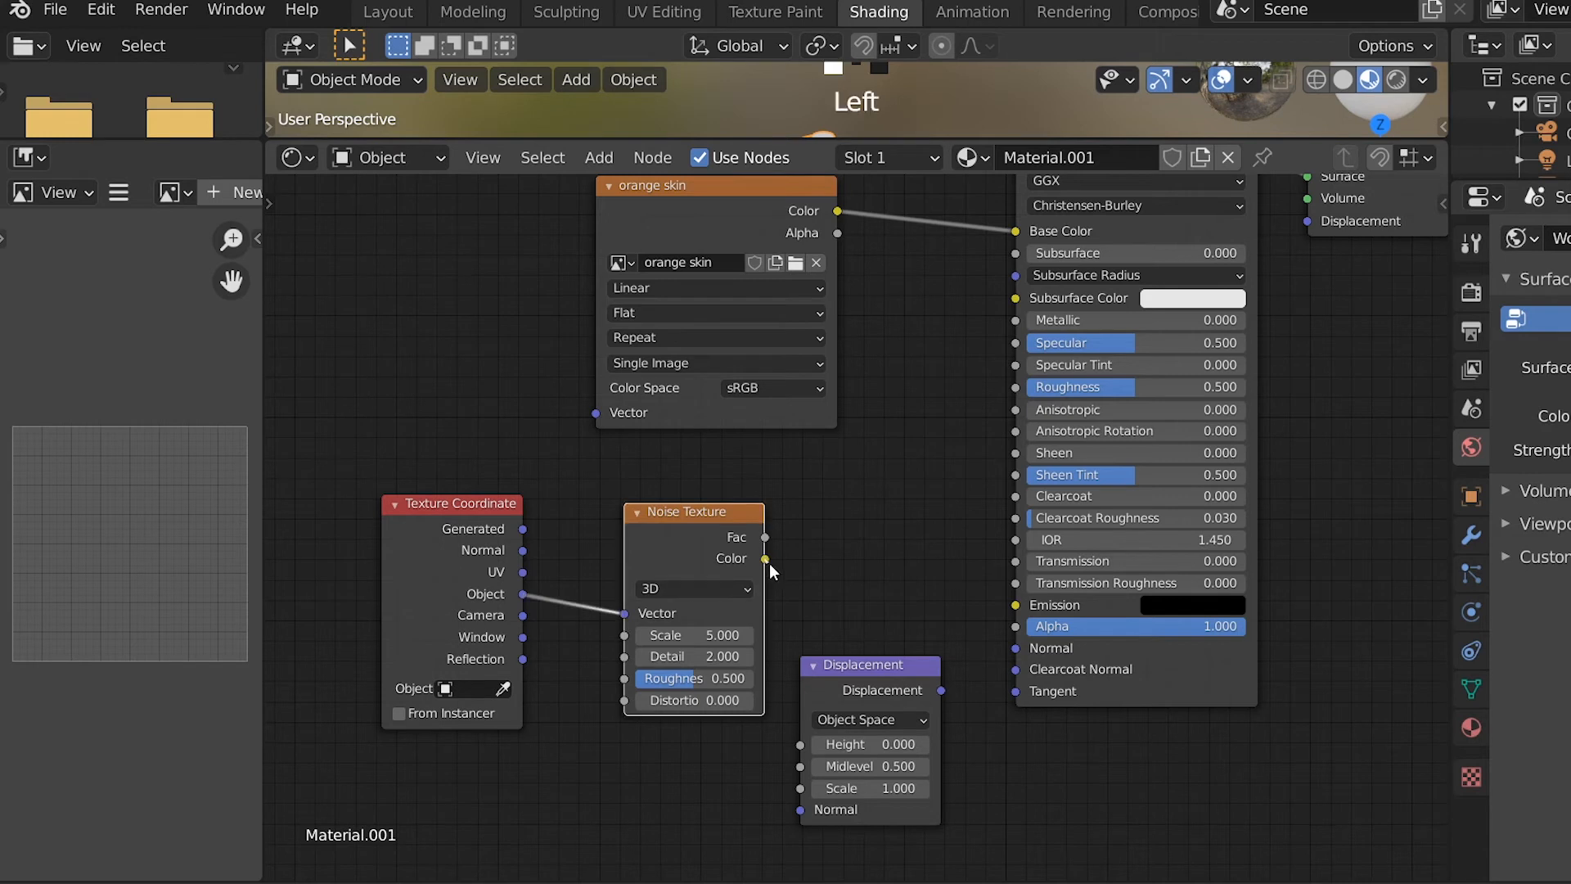
{"action": "left_click_drag", "start_coordinate": [827, 705], "coordinate": [801, 744]}
{"action": "left_click_drag", "start_coordinate": [941, 690], "coordinate": [1314, 224]}
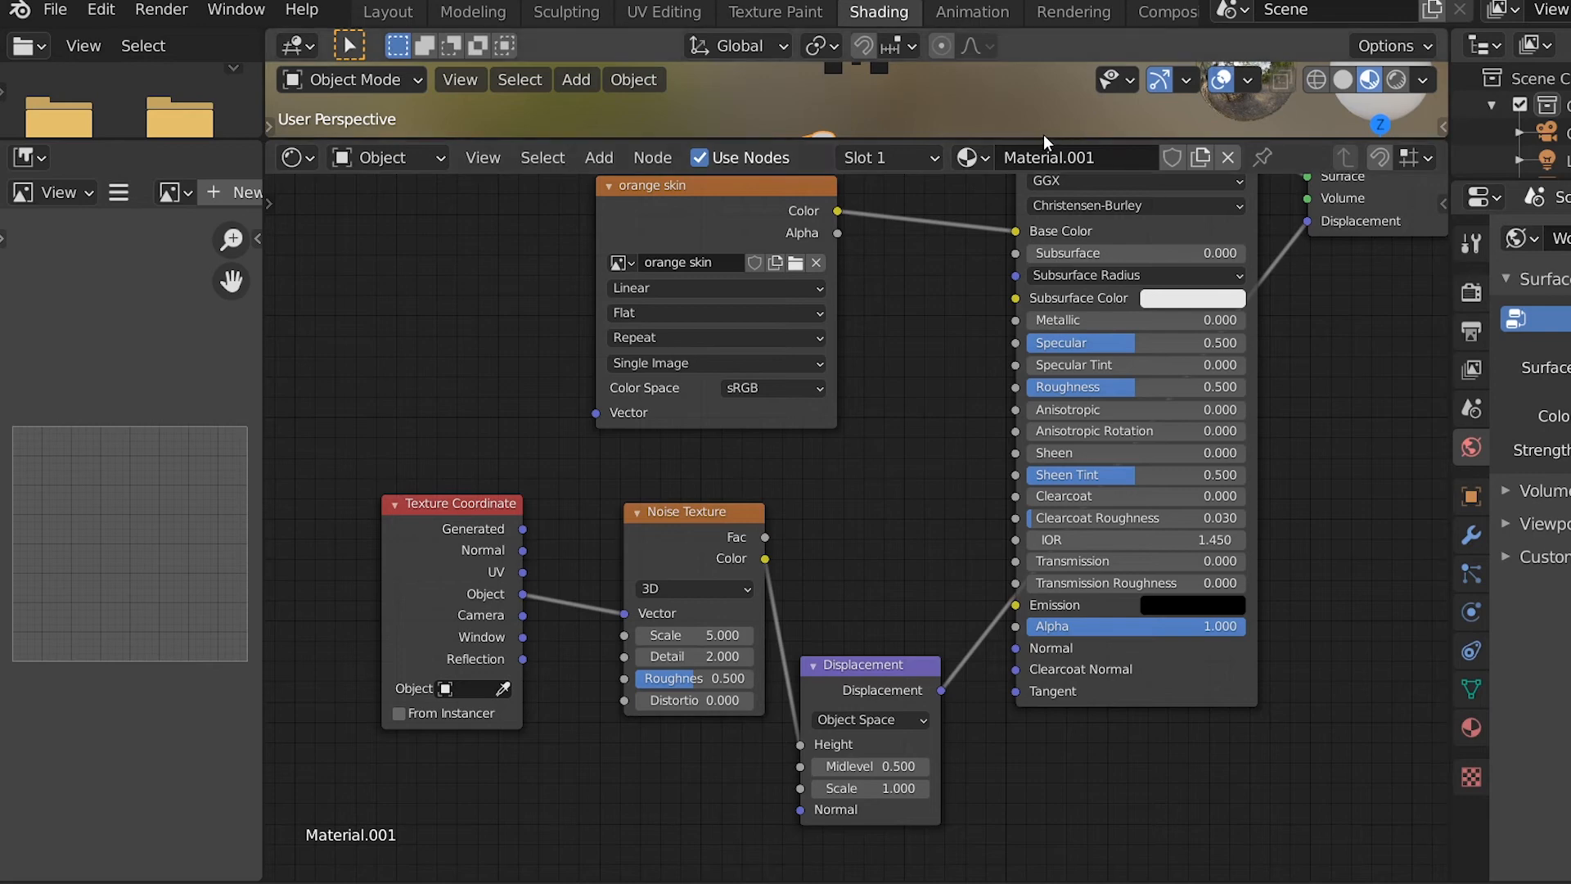
Set the Displacement node's Midlevel to 0 and Scale to 0.01.
{"action": "double_click", "coordinate": [870, 766]}
{"action": "type", "text": "0"}
{"action": "key", "text": "Return"}
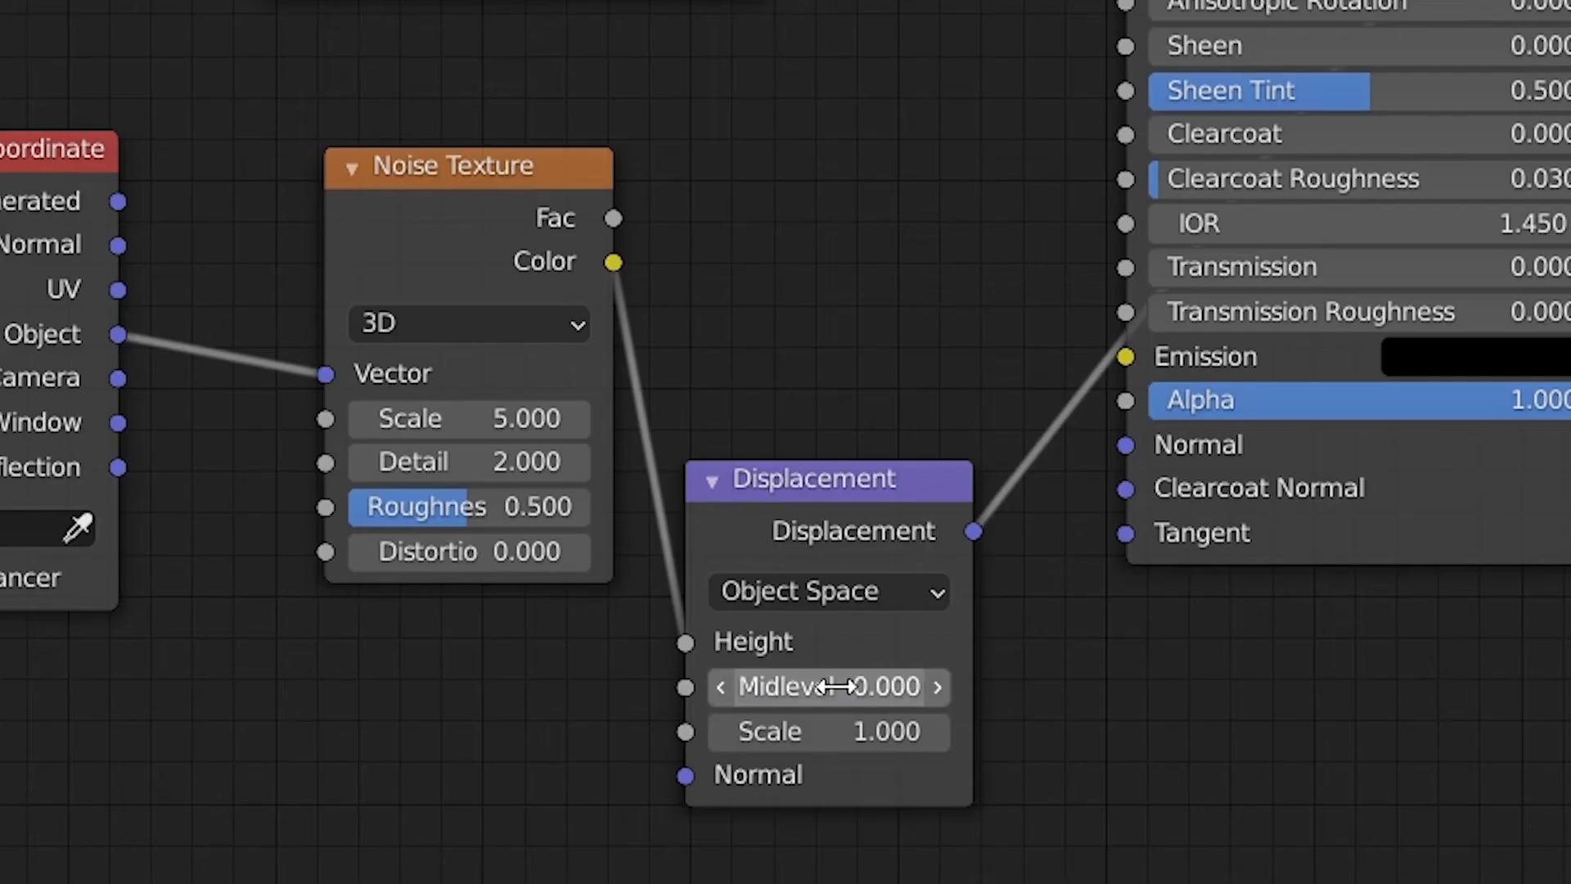
{"action": "double_click", "coordinate": [849, 732]}
{"action": "type", "text": "0.001"}
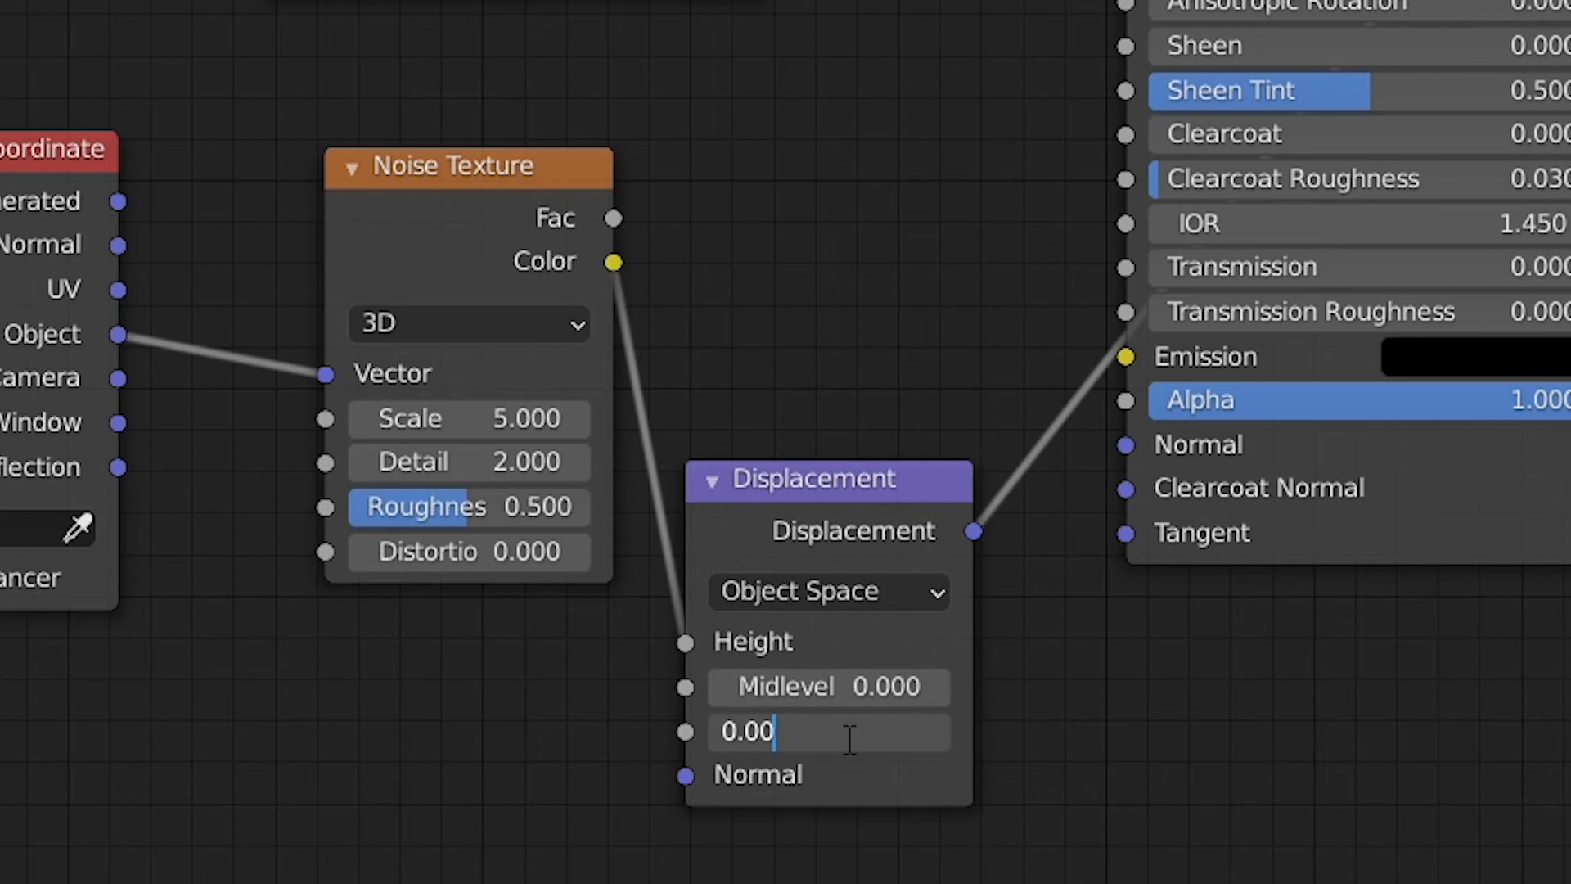
{"action": "key", "text": "Return"}
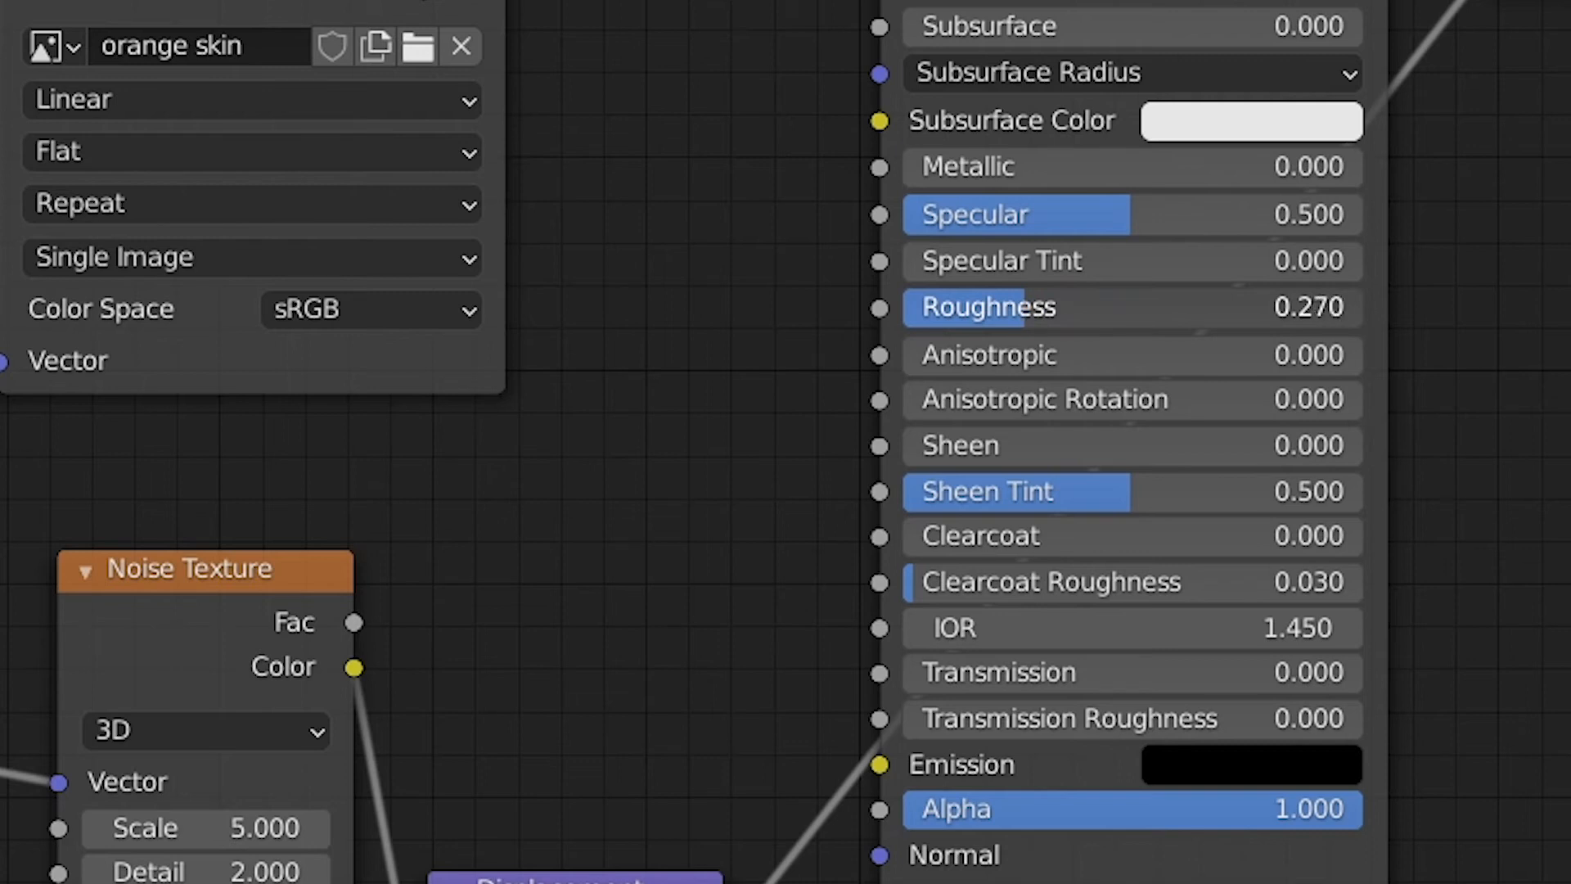
Set the Noise Texture's Scale to 70.
{"action": "left_click", "coordinate": [123, 827]}
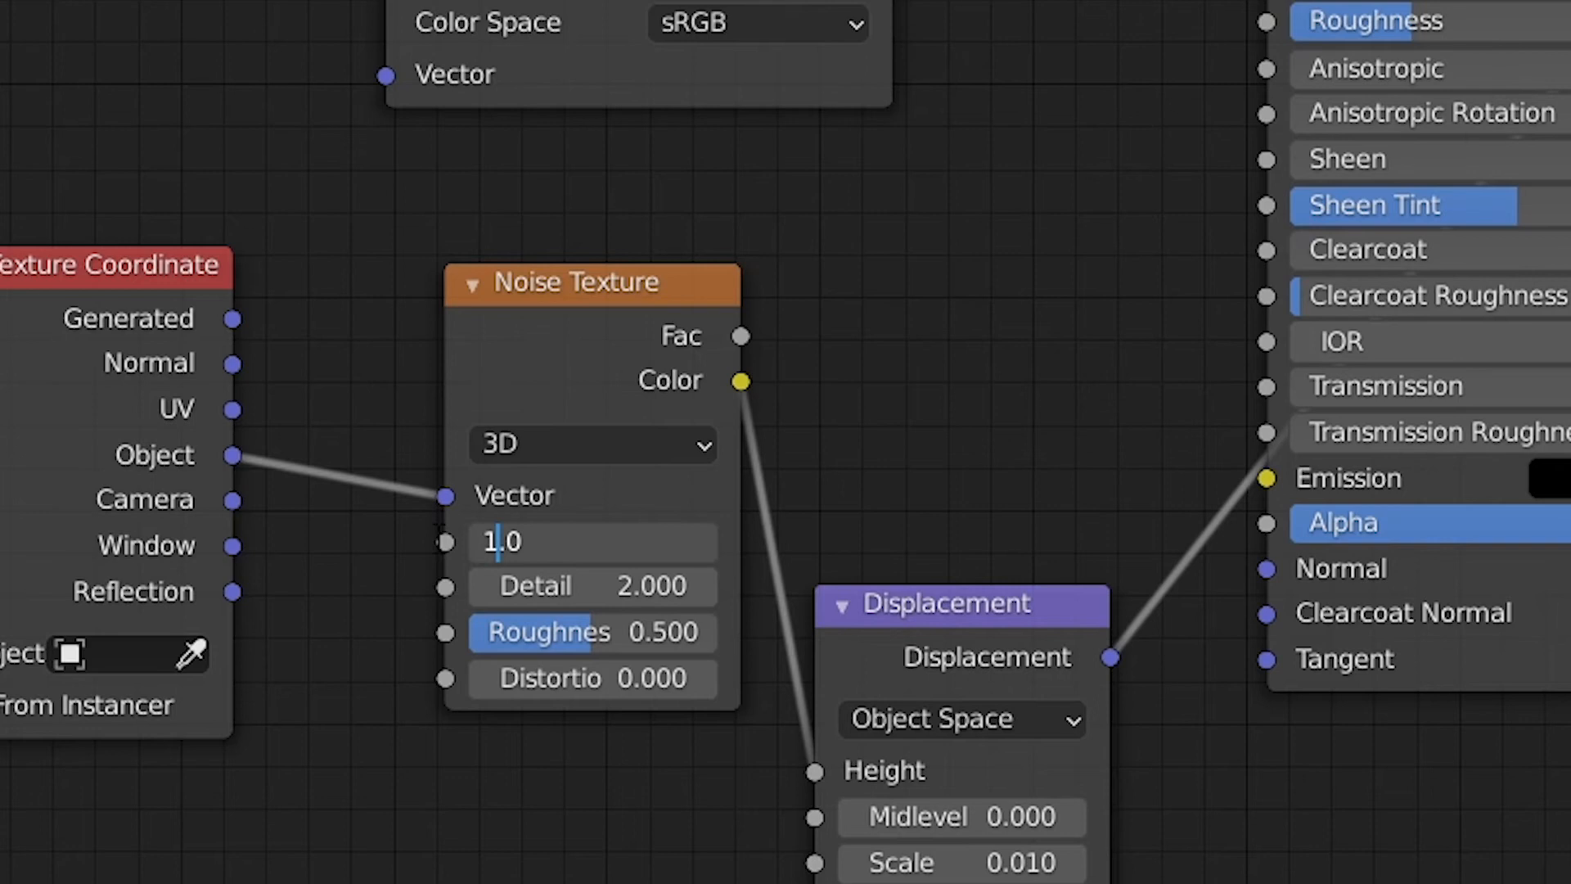
{"action": "type", "text": "1"}
{"action": "key", "text": "BackSpace"}
{"action": "type", "text": "7"}
{"action": "key", "text": "Return"}
Enlarge the 3D viewport above the node editor and examine the orange's bumpy skin up close.
{"action": "left_click_drag", "start_coordinate": [950, 139], "coordinate": [957, 473]}
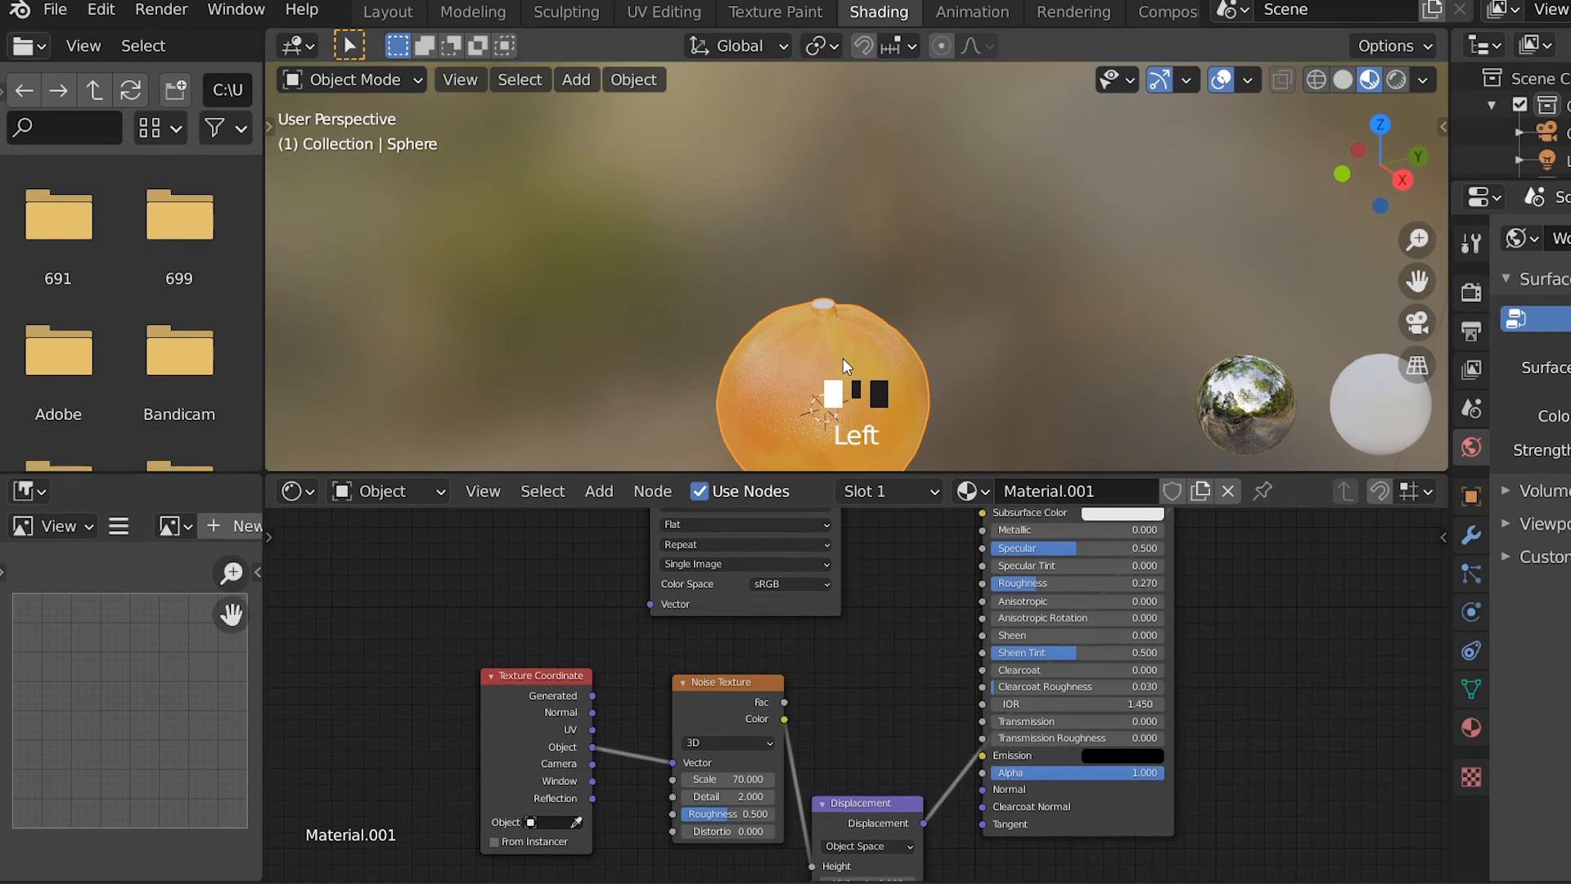
{"action": "scroll", "coordinate": [859, 382], "scroll_direction": "up", "scroll_amount": 3}
{"action": "middle_click_drag", "start_coordinate": [859, 377], "coordinate": [969, 272]}
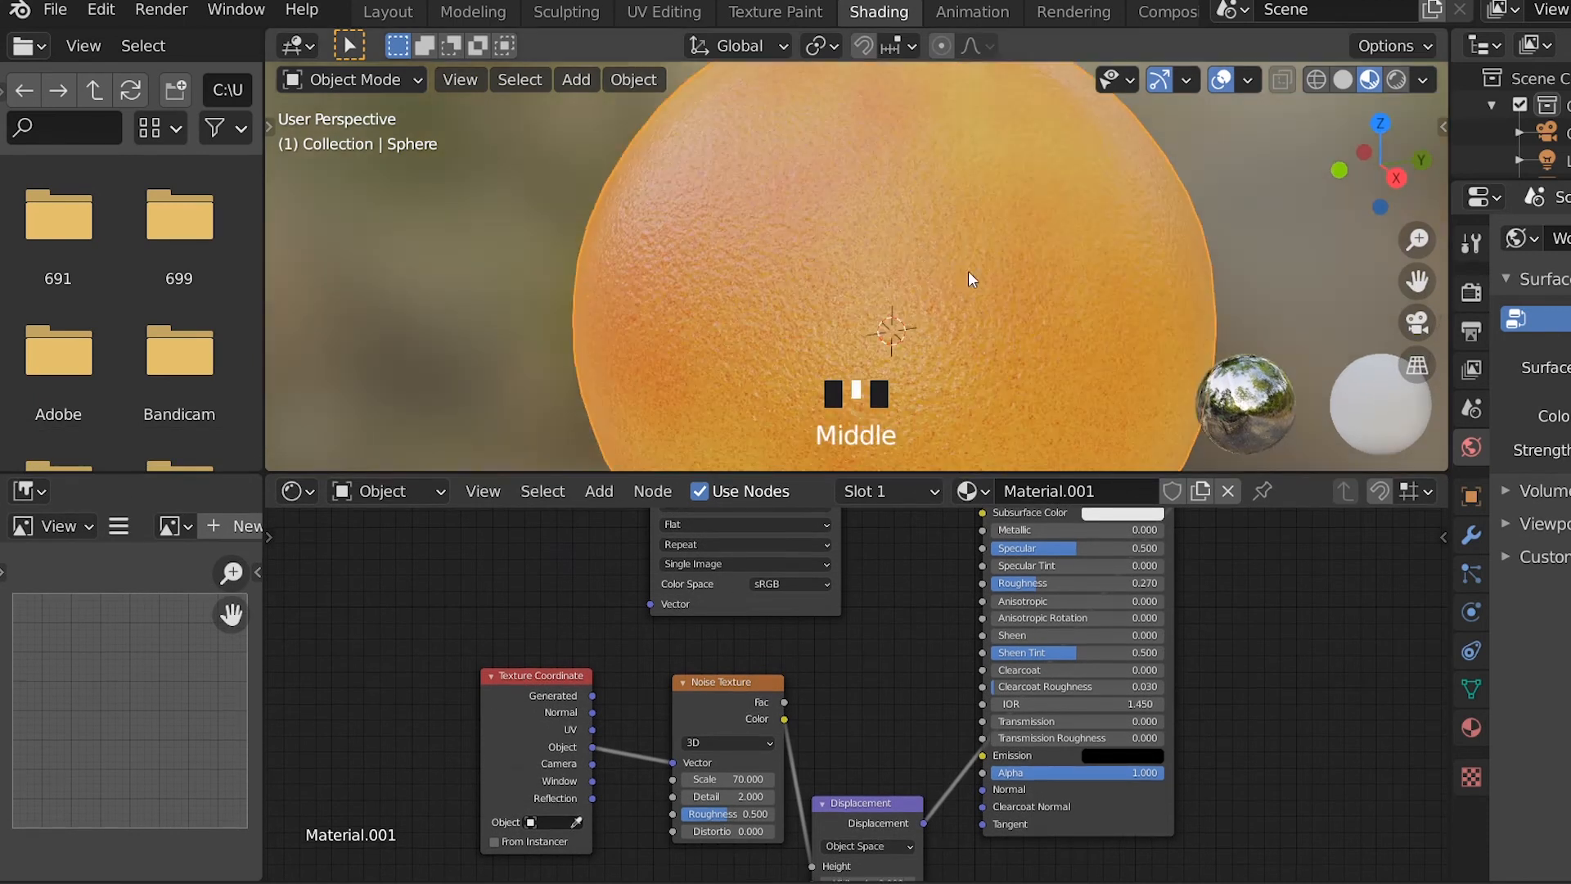
Switch the render engine to Cycles and open the choice of render device.
{"action": "left_click", "coordinate": [1470, 291]}
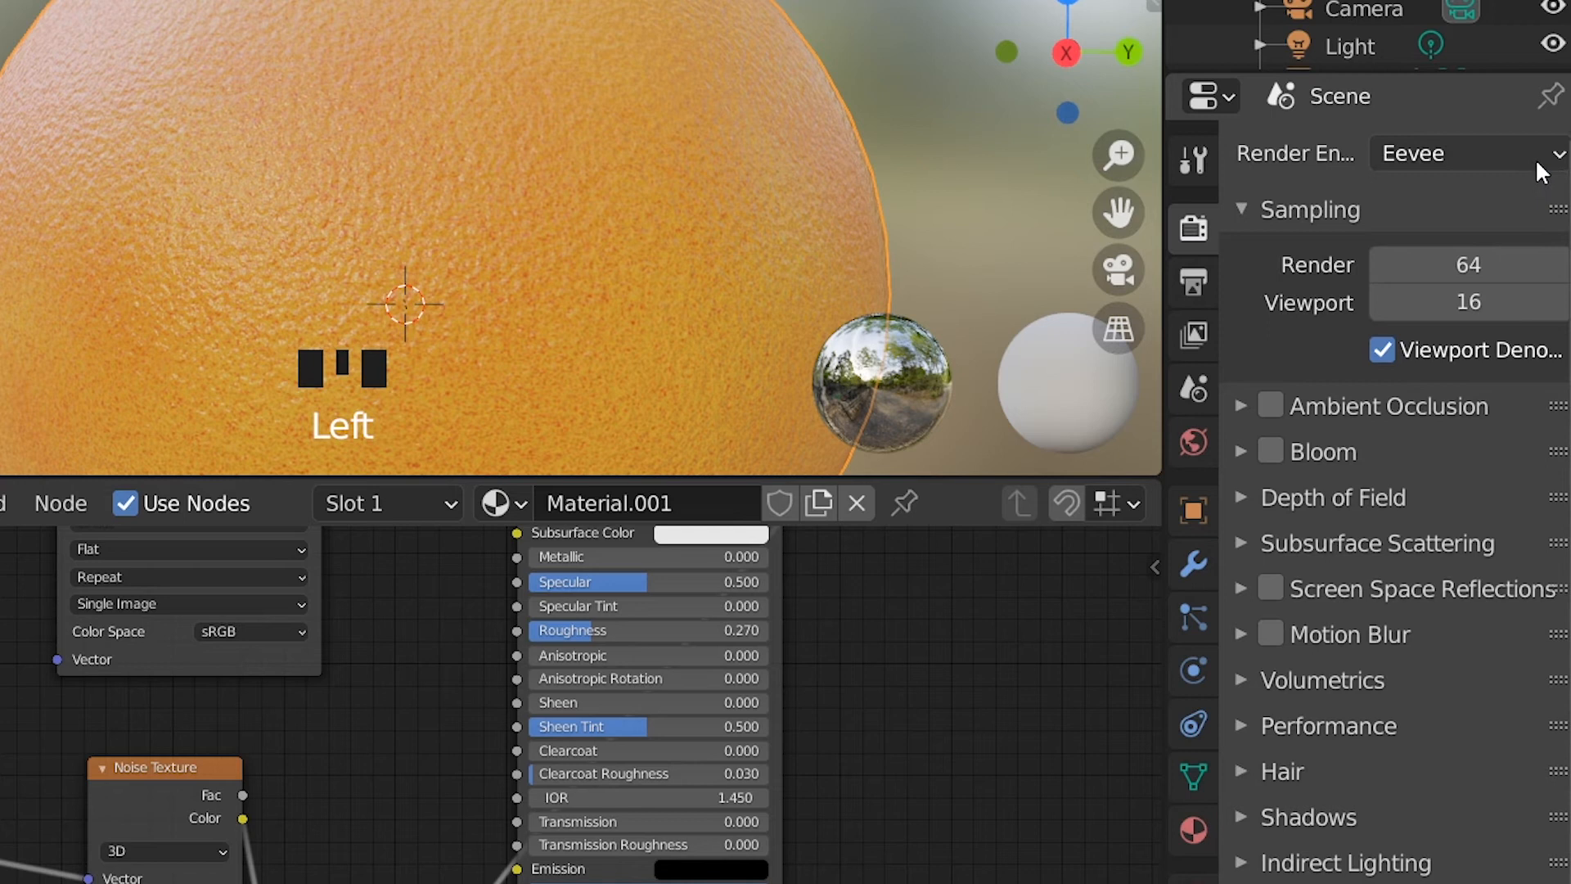
{"action": "left_click", "coordinate": [1538, 156]}
{"action": "left_click", "coordinate": [1405, 286]}
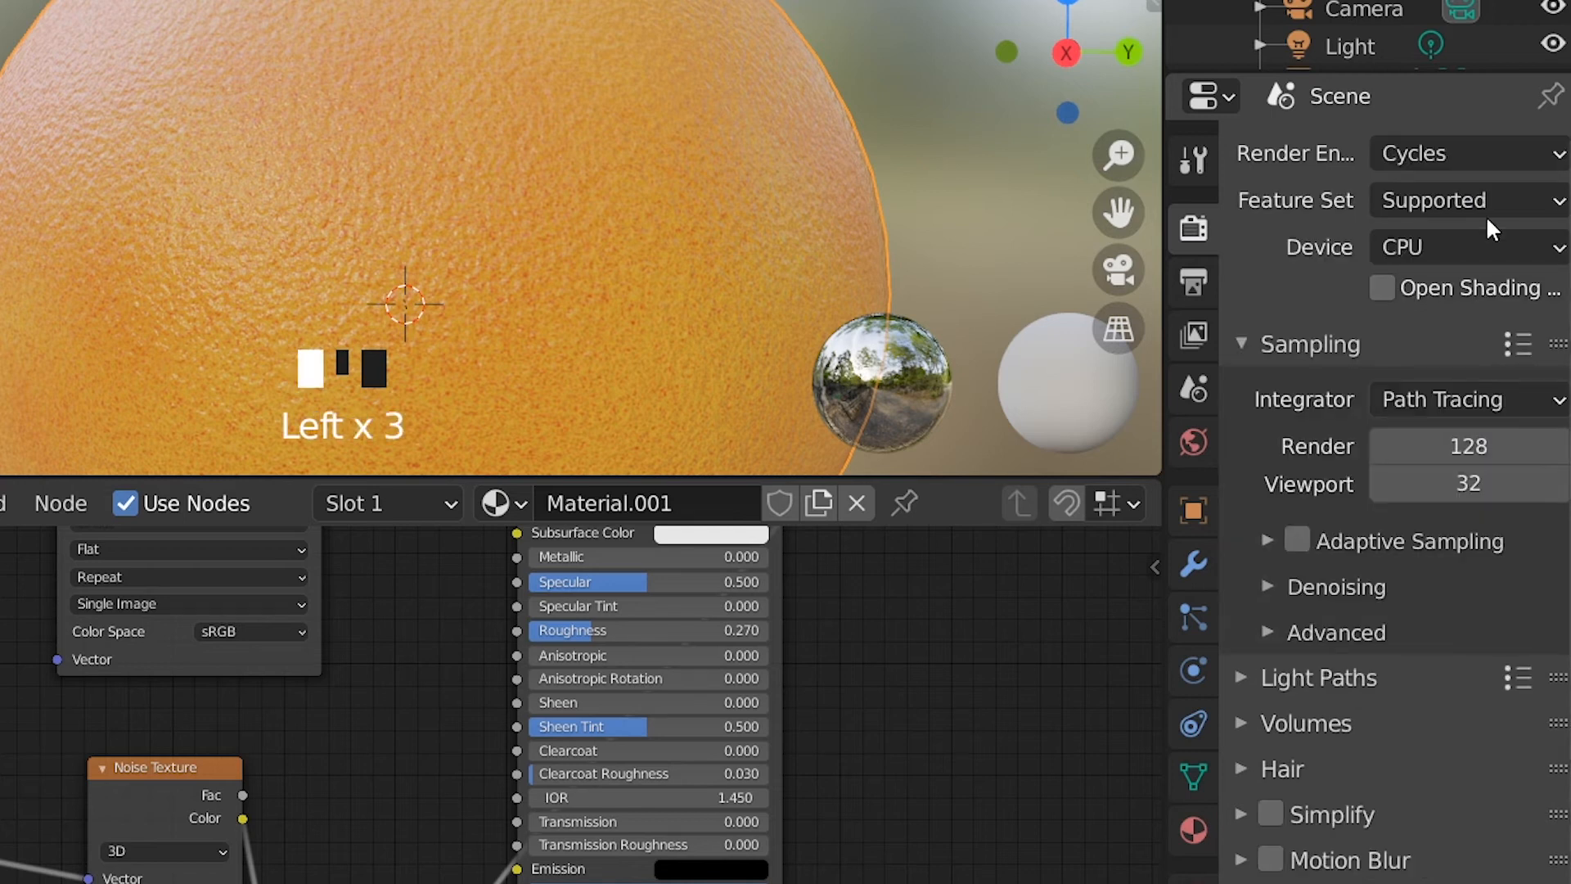
{"action": "left_click", "coordinate": [1470, 248]}
Set the surface displacement method in the orange skin material's settings to Displacement and Bump.
{"action": "left_click", "coordinate": [1194, 829]}
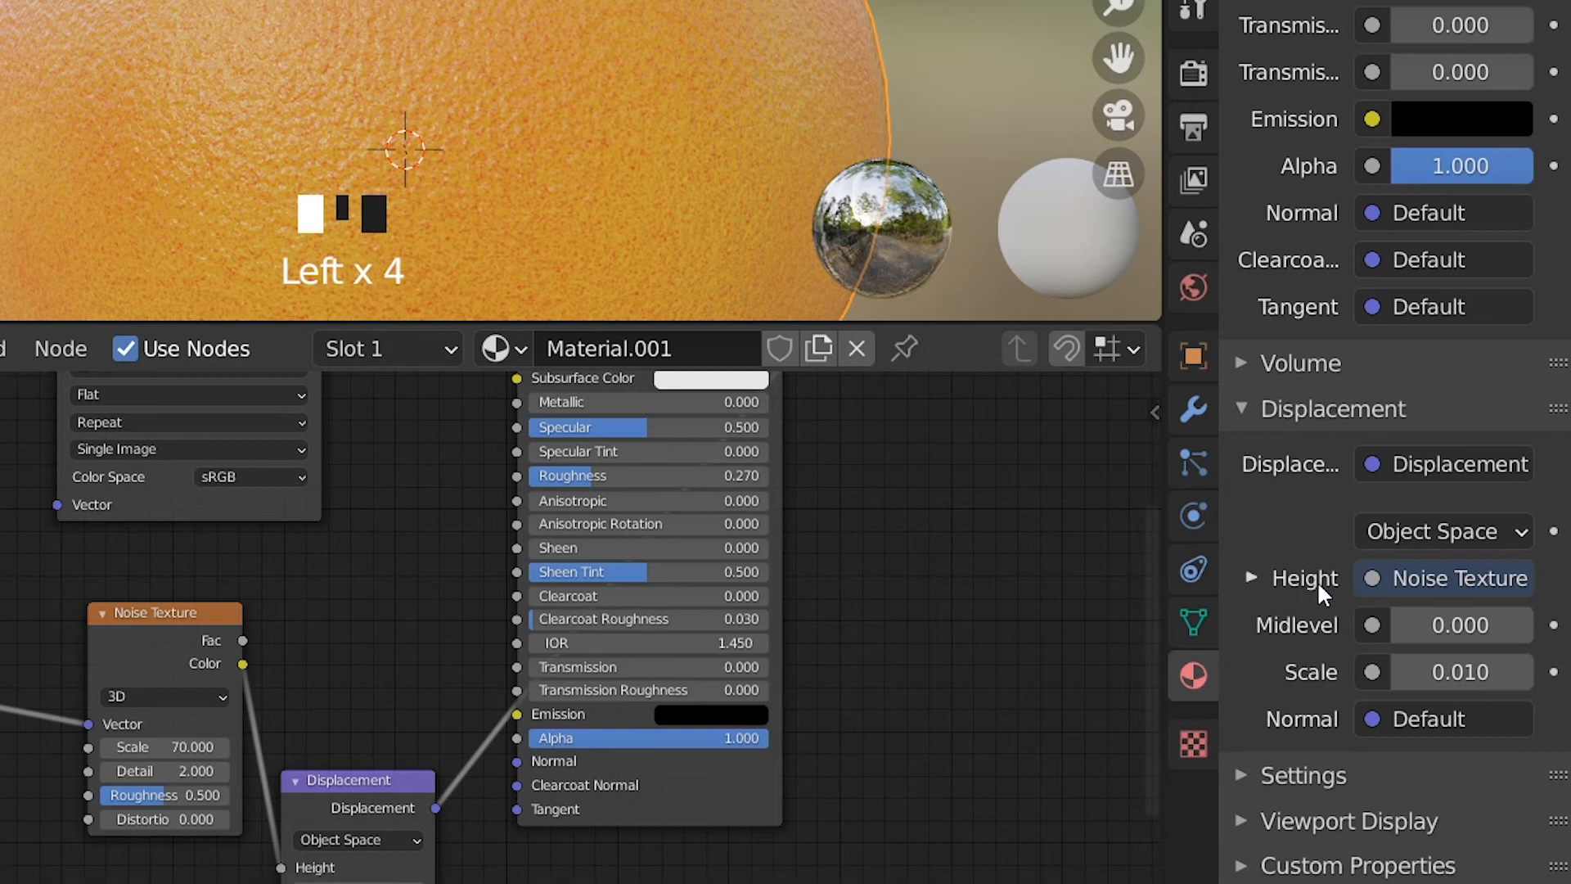
{"action": "left_click", "coordinate": [1243, 775]}
{"action": "scroll", "coordinate": [1313, 609], "scroll_direction": "down", "scroll_amount": 5}
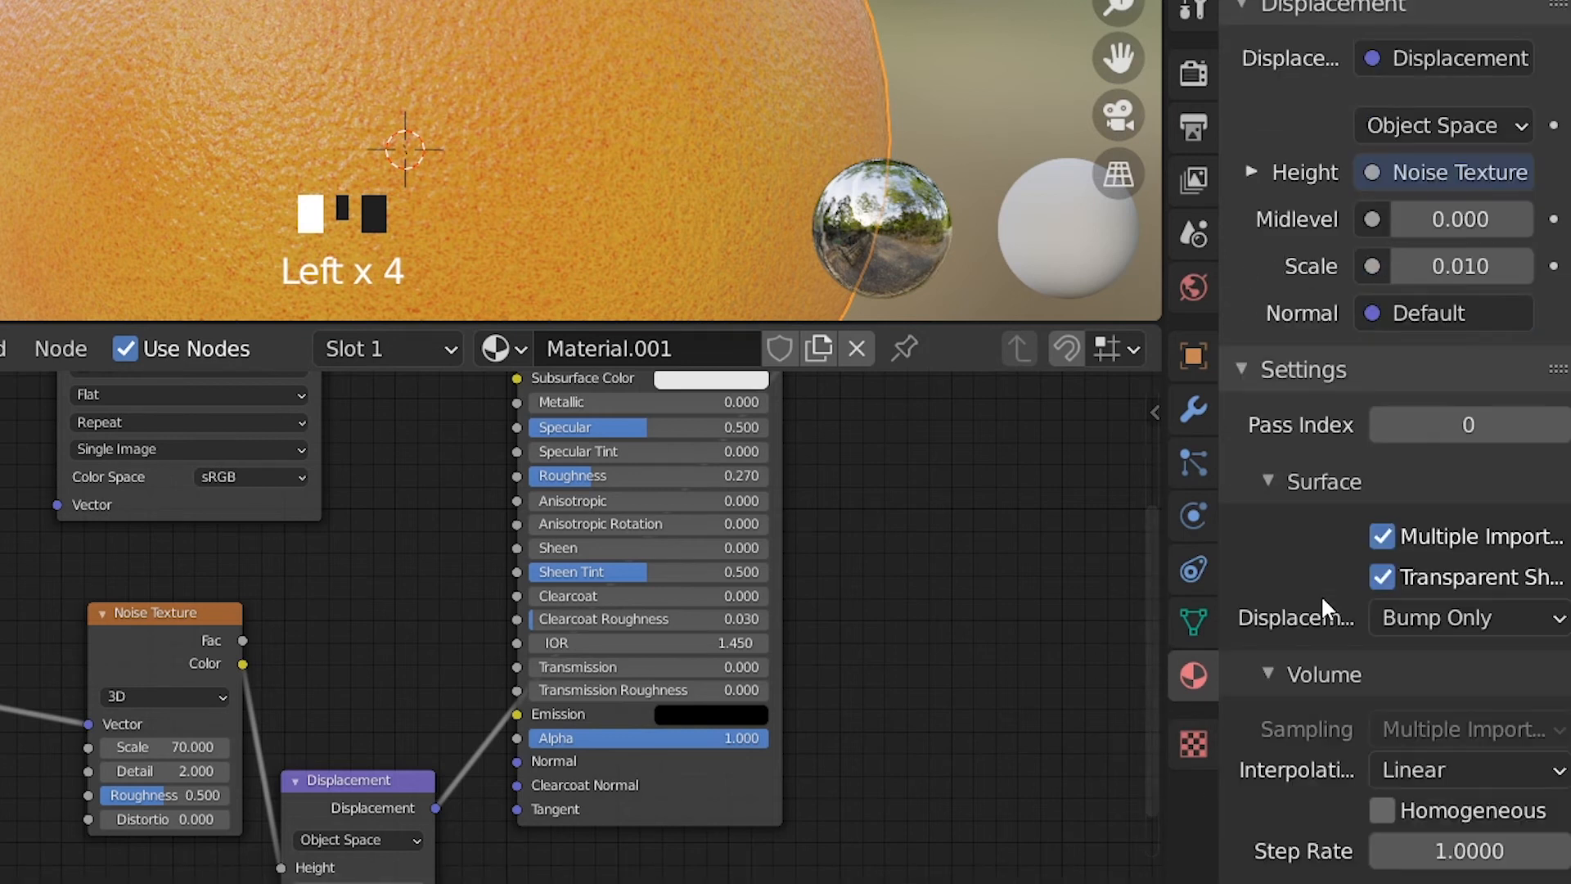
{"action": "scroll", "coordinate": [1321, 597], "scroll_direction": "down", "scroll_amount": 2}
{"action": "left_click", "coordinate": [1450, 530]}
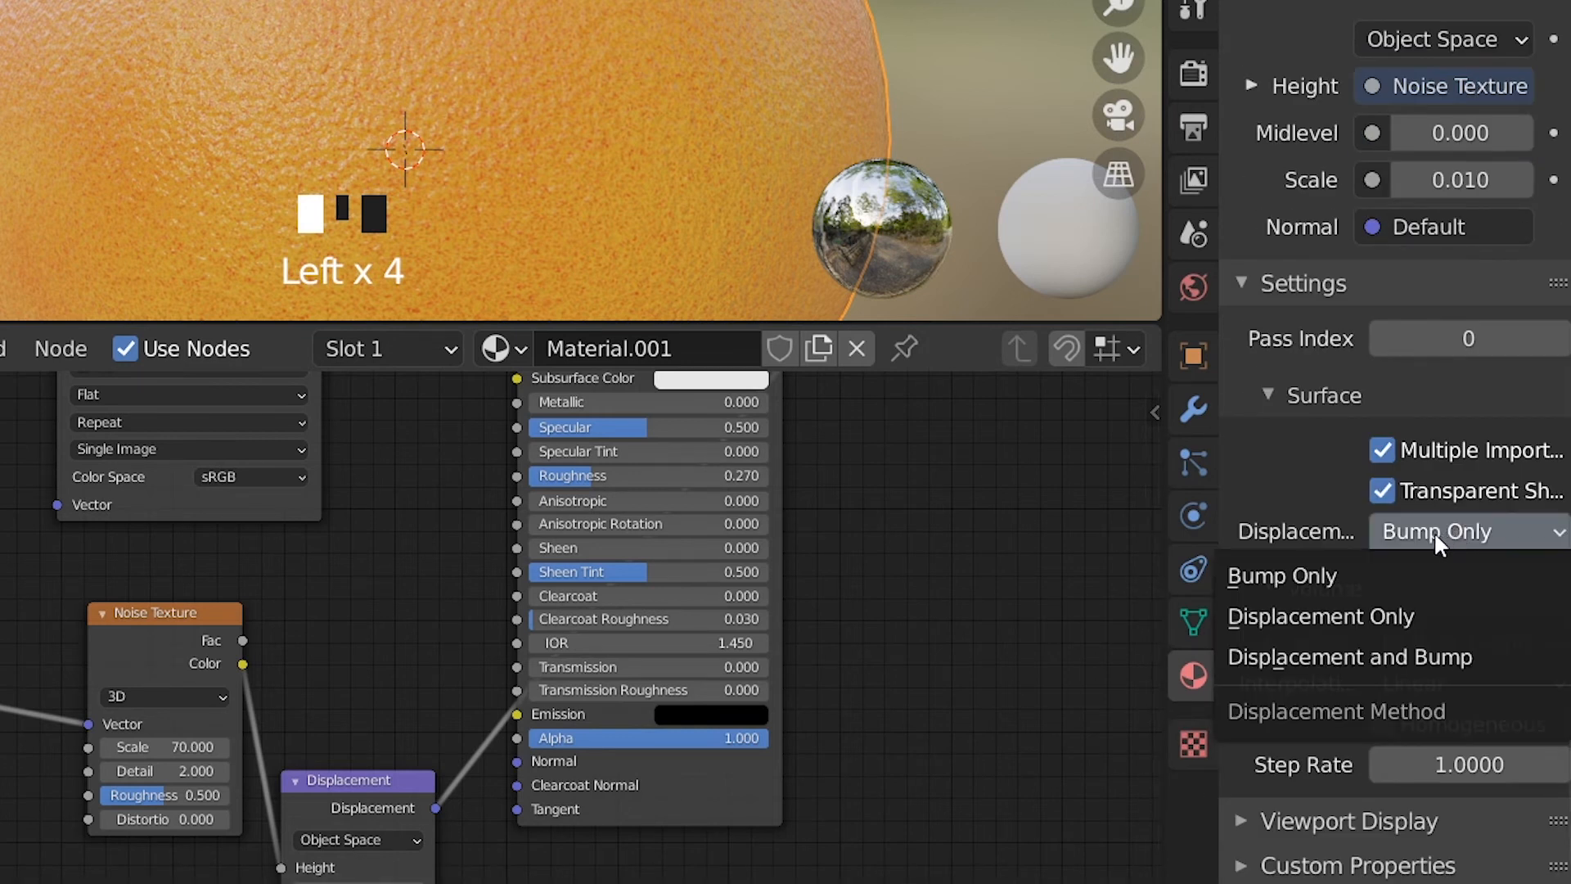
{"action": "left_click", "coordinate": [1457, 665]}
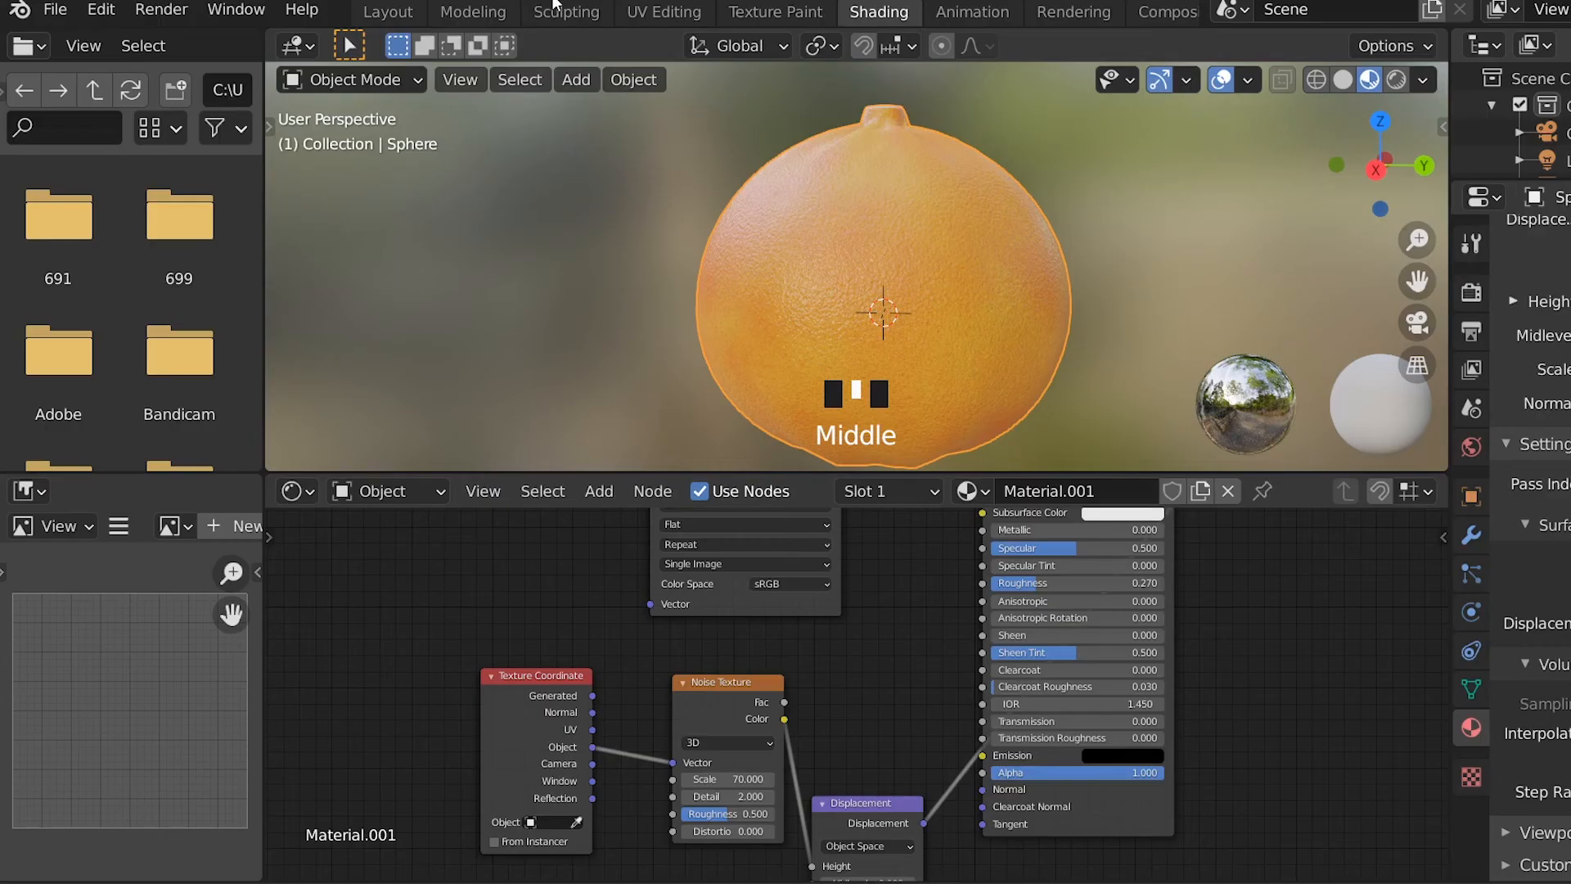
Return to the Layout workspace and select the rim object on top of the orange's stem.
{"action": "left_click", "coordinate": [409, 13]}
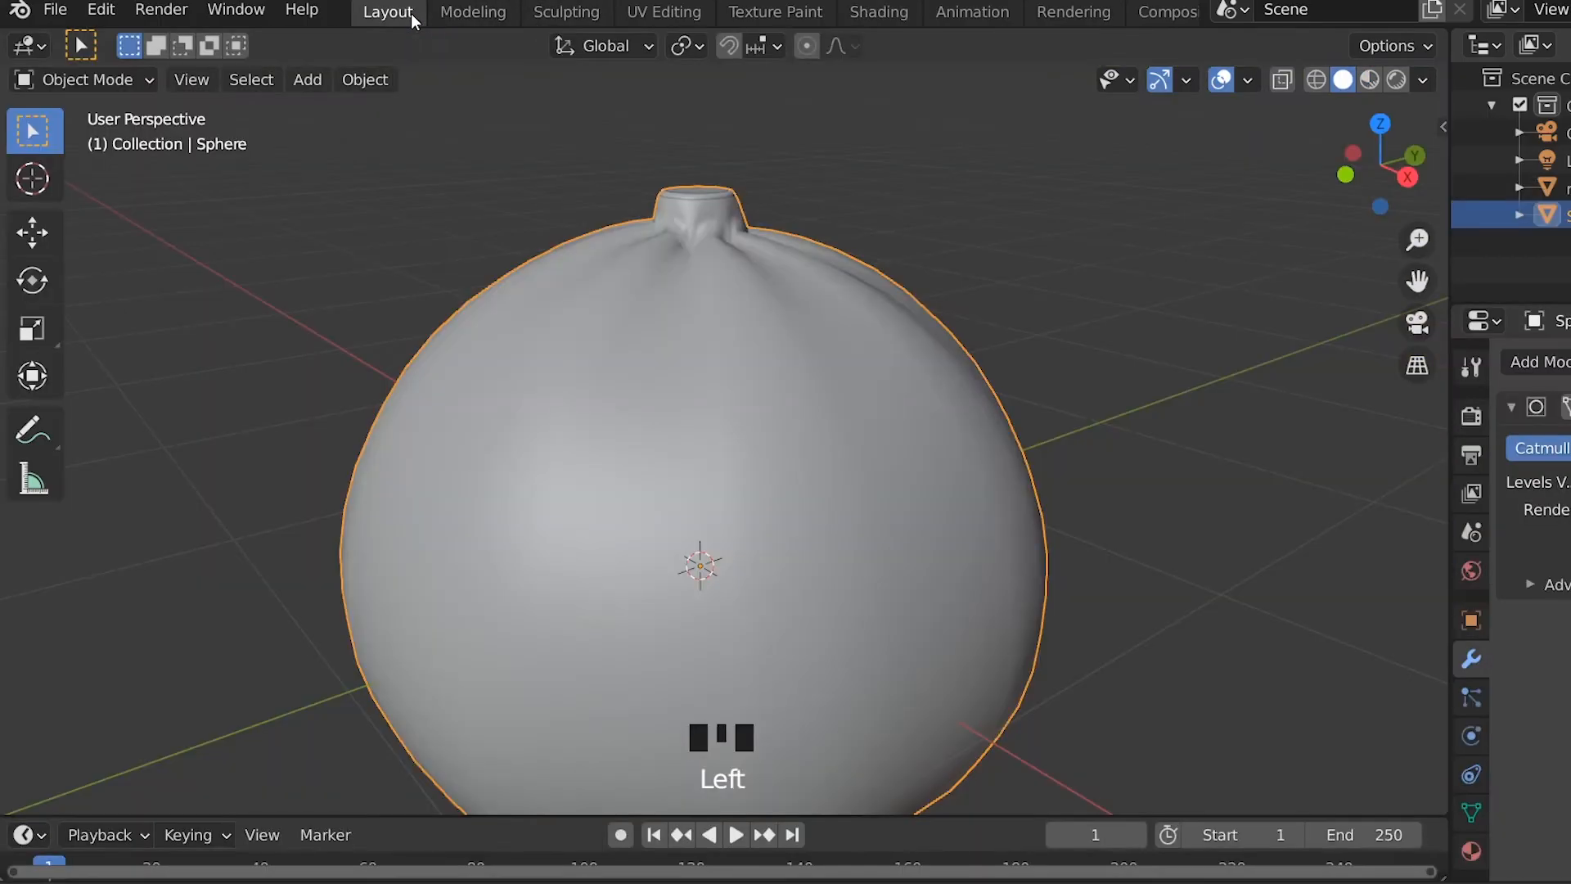
{"action": "left_click", "coordinate": [876, 193]}
{"action": "middle_click_drag", "start_coordinate": [875, 193], "coordinate": [802, 396]}
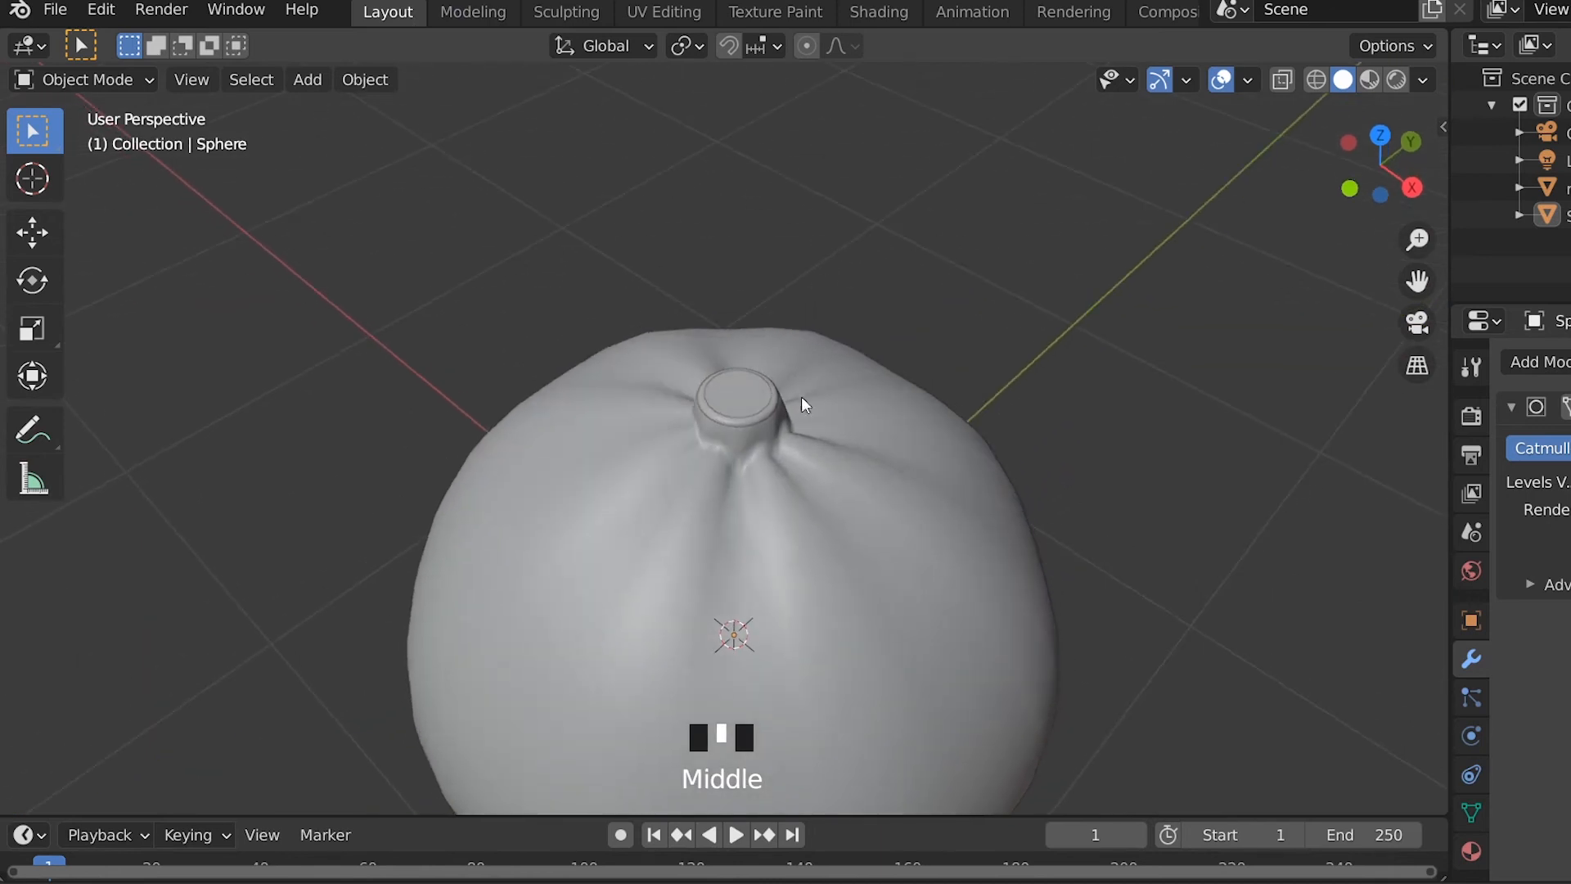
{"action": "left_click", "coordinate": [746, 405]}
{"action": "middle_click_drag", "start_coordinate": [913, 284], "coordinate": [928, 210]}
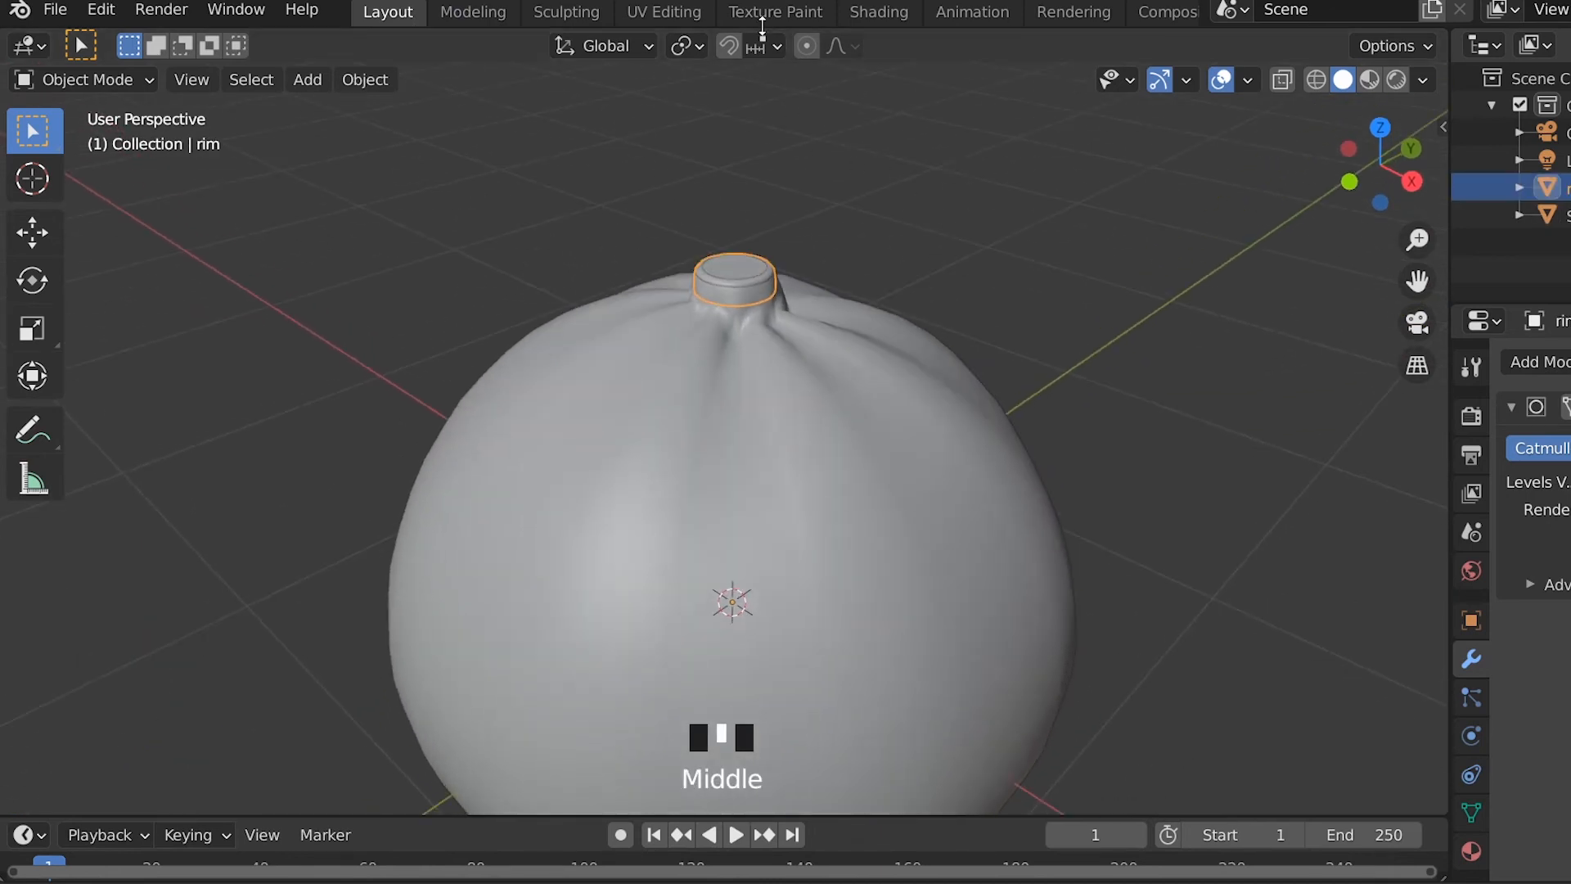
Create a blank 2048 × 1024 px paint image named rimskin and undo a trial stroke on it.
{"action": "left_click", "coordinate": [765, 16]}
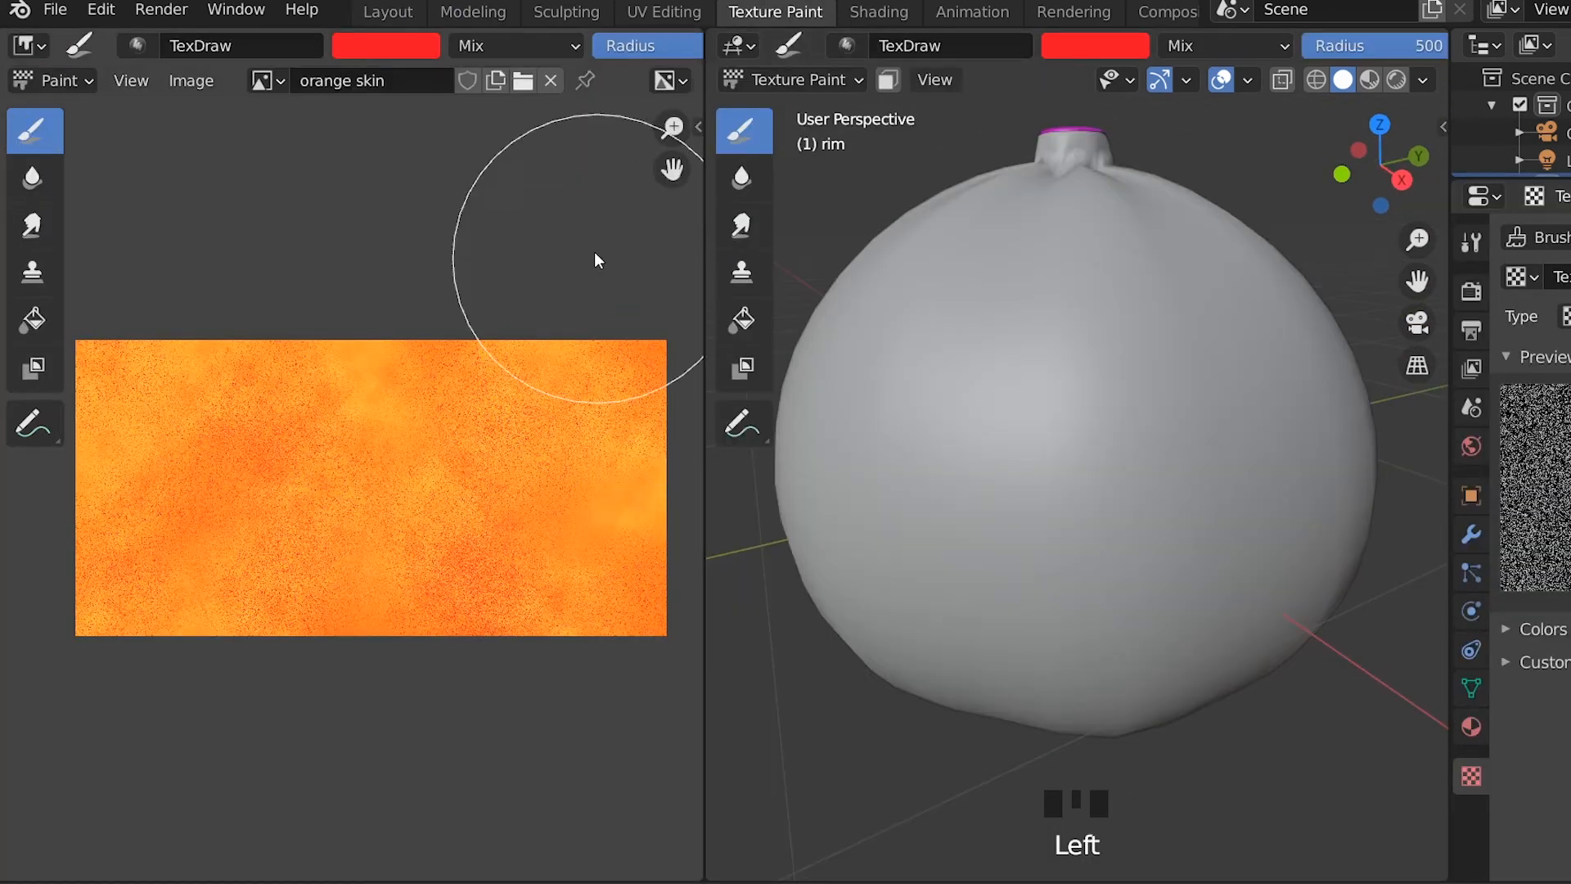
{"action": "left_click", "coordinate": [496, 80]}
{"action": "left_click", "coordinate": [549, 131]}
{"action": "type", "text": "rims"}
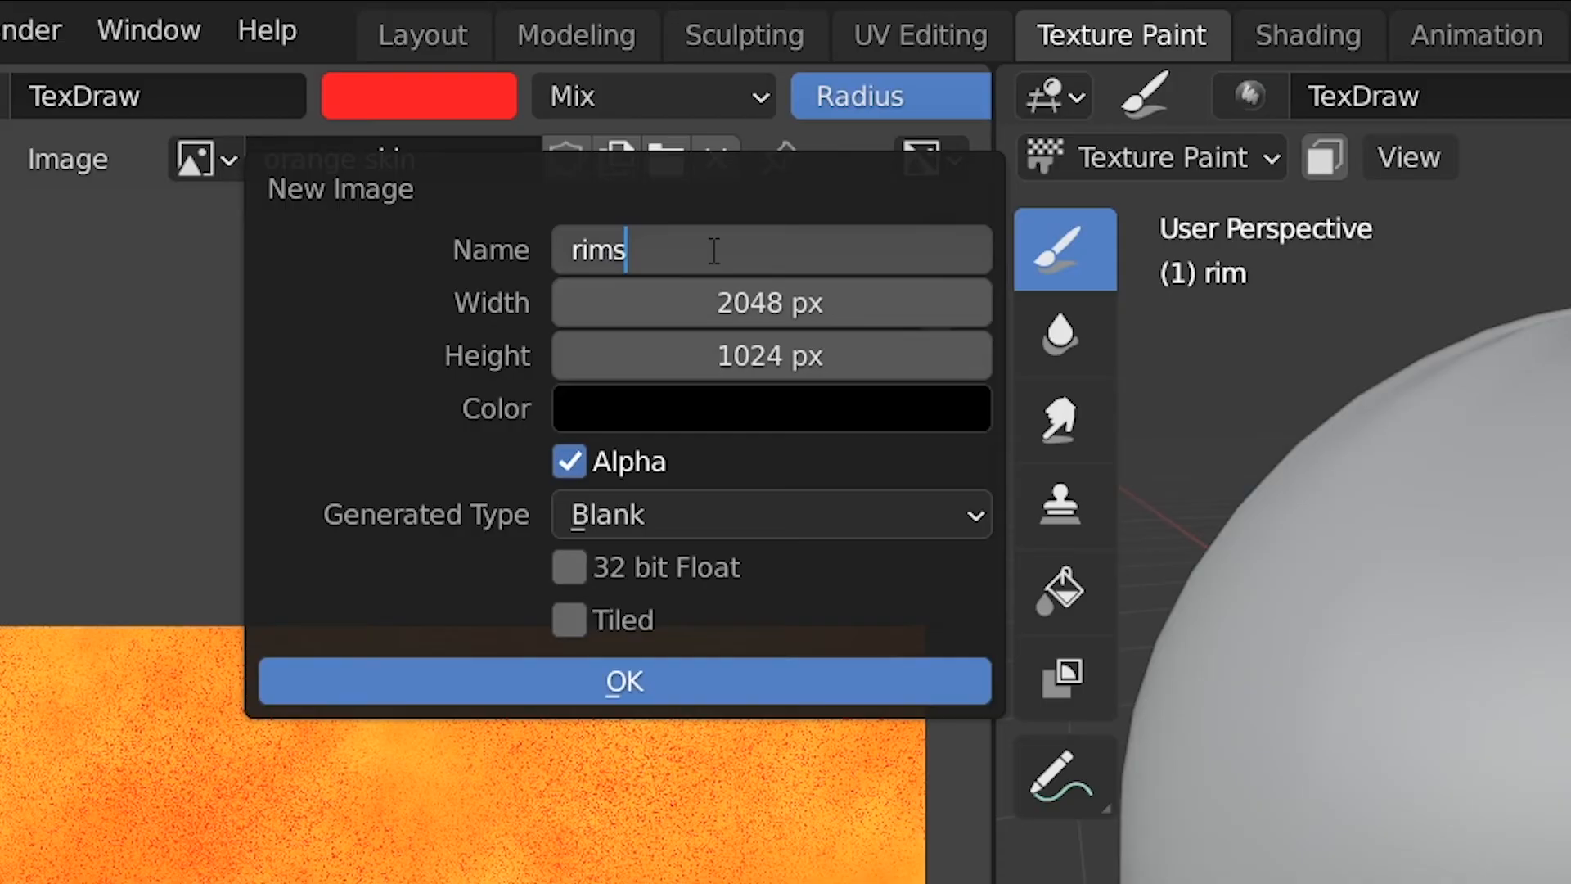
{"action": "type", "text": "kin"}
{"action": "left_click", "coordinate": [643, 681]}
{"action": "mouse_move", "coordinate": [273, 393]}
{"action": "left_mouse_down"}
{"action": "mouse_move", "coordinate": [429, 493]}
{"action": "mouse_move", "coordinate": [428, 473]}
{"action": "left_mouse_up"}
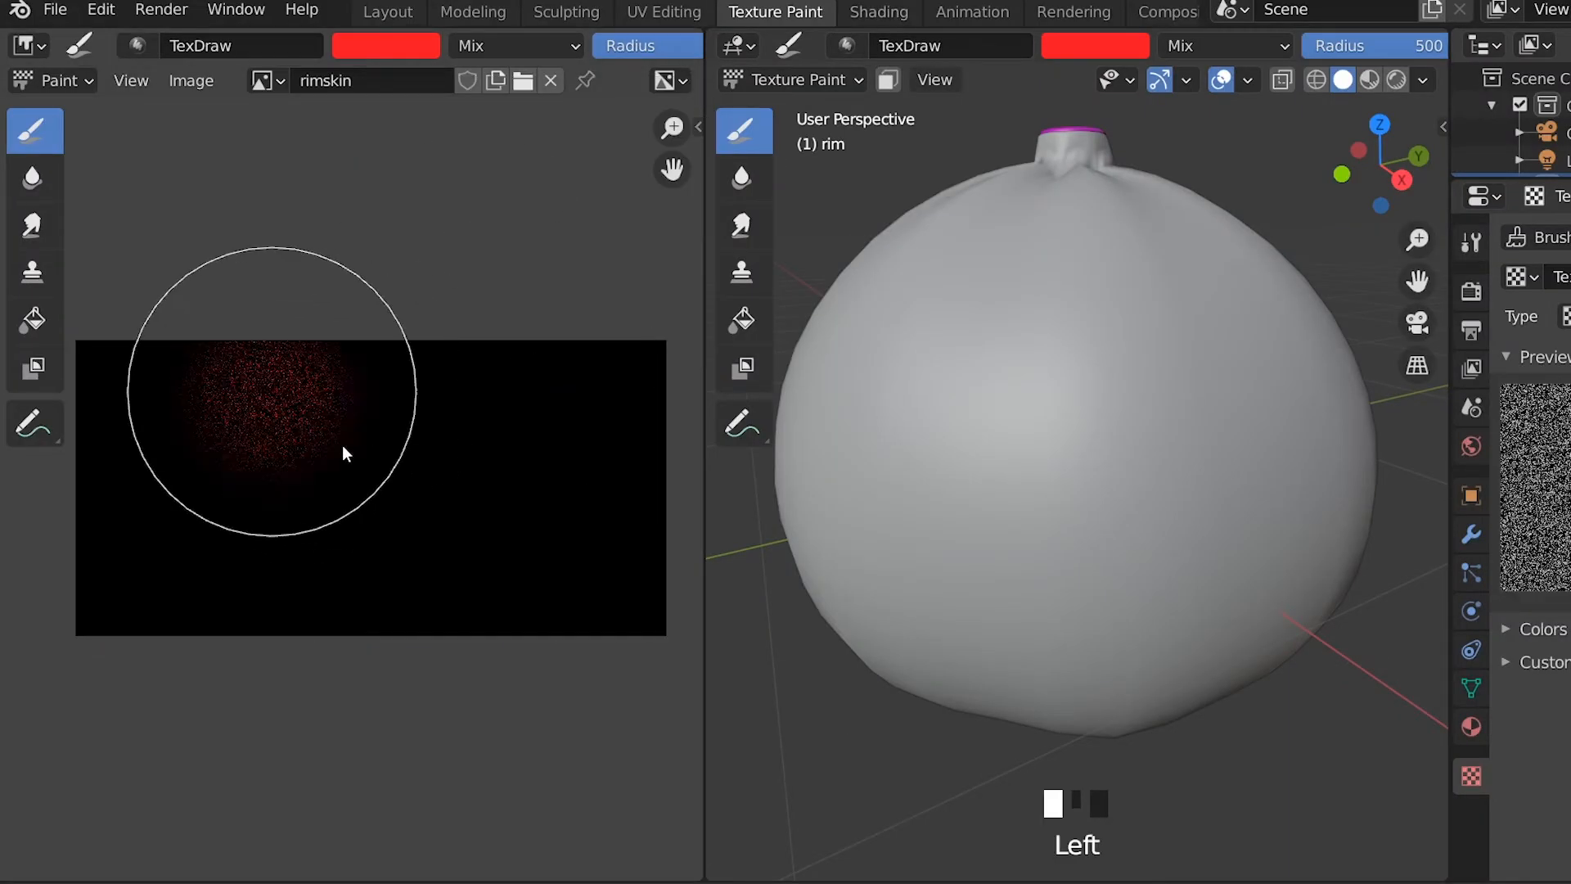
{"action": "key", "text": "ctrl+z"}
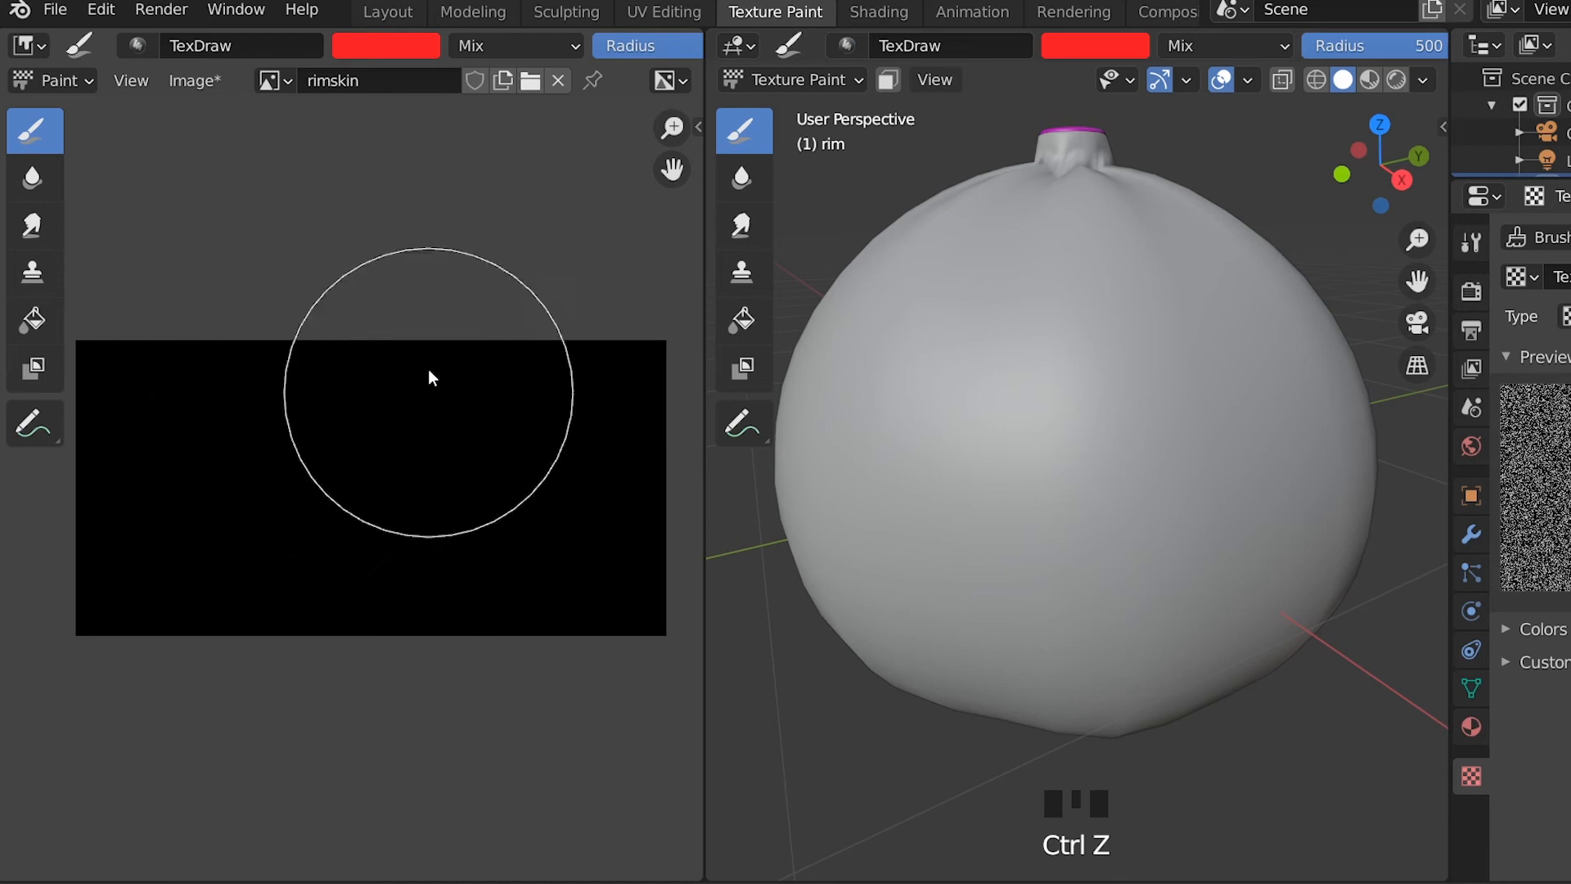
Create a new material for the rim in the Shading workspace and add an Image Texture node.
{"action": "left_click", "coordinate": [879, 11]}
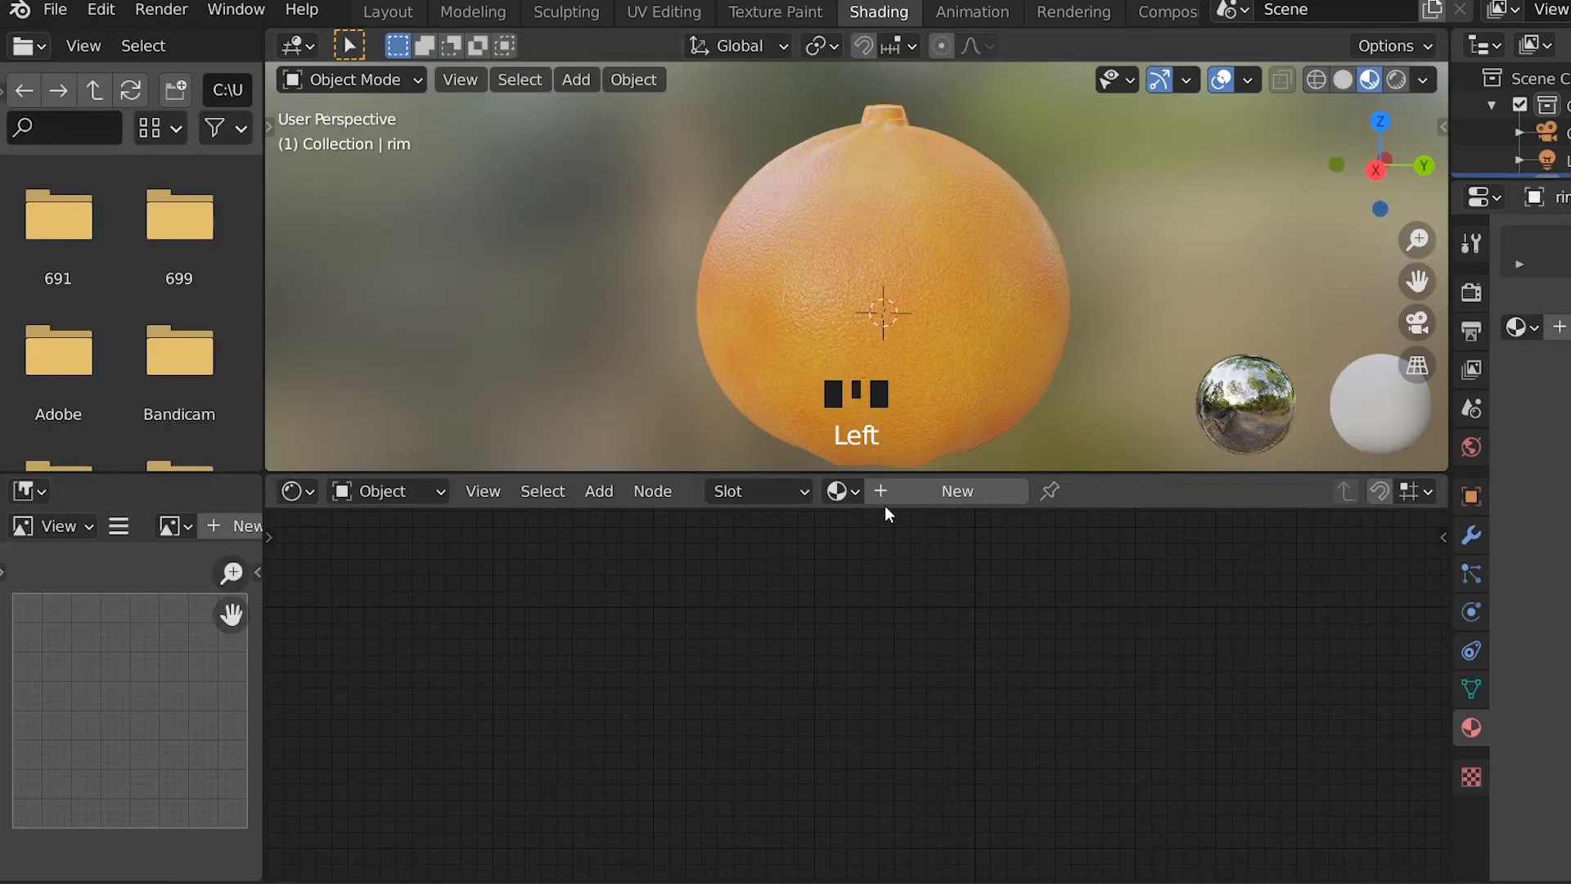
{"action": "left_click", "coordinate": [904, 494]}
{"action": "key", "text": "shift+a"}
{"action": "mouse_move", "coordinate": [661, 676]}
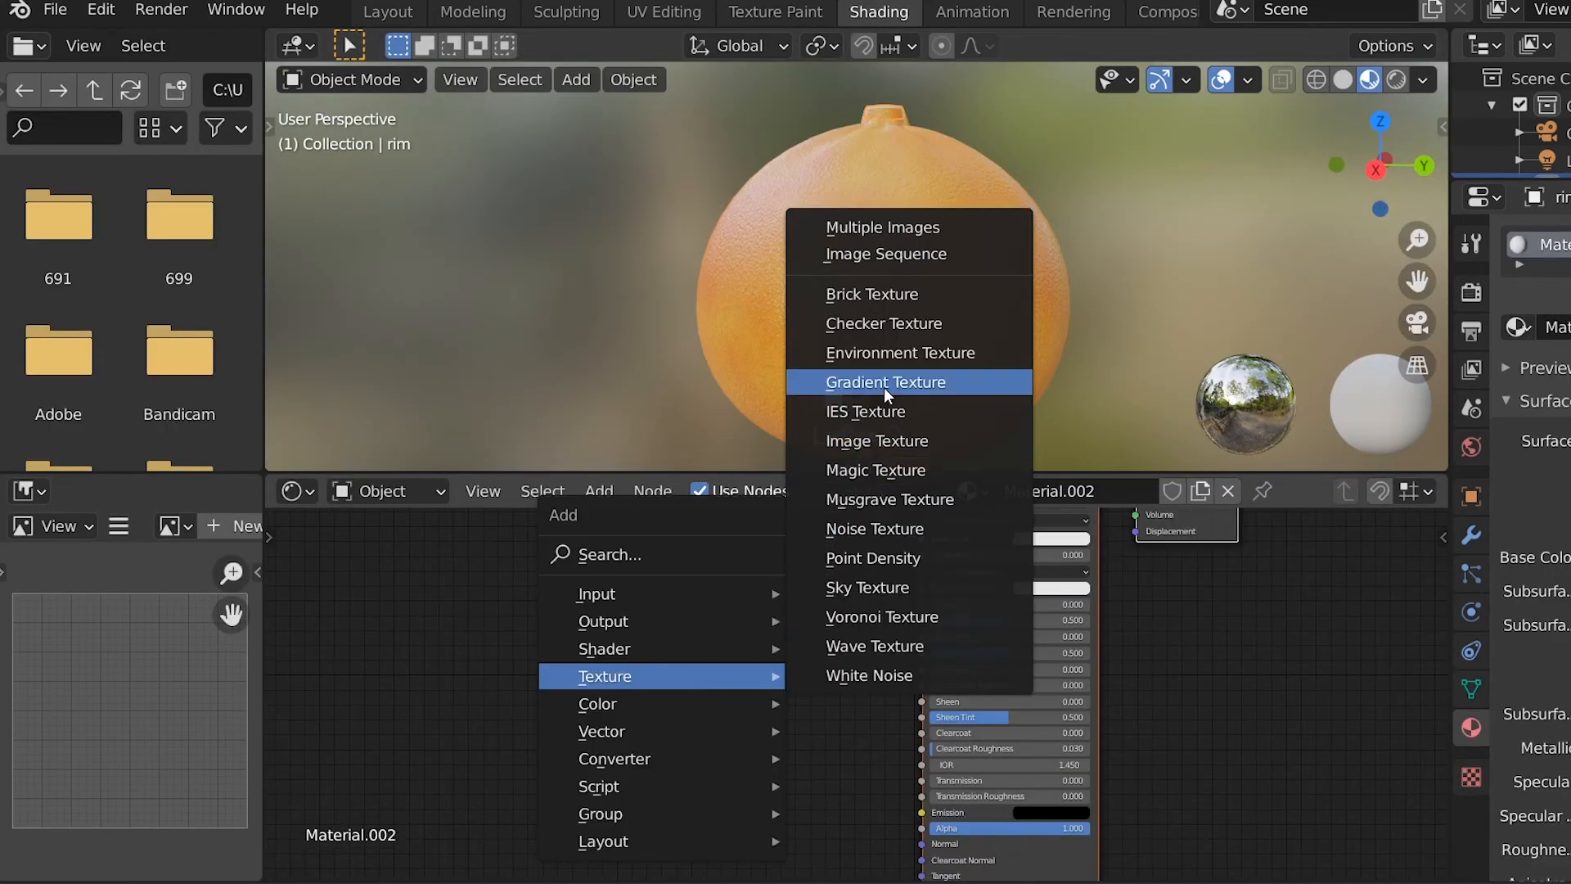
{"action": "left_click", "coordinate": [908, 440]}
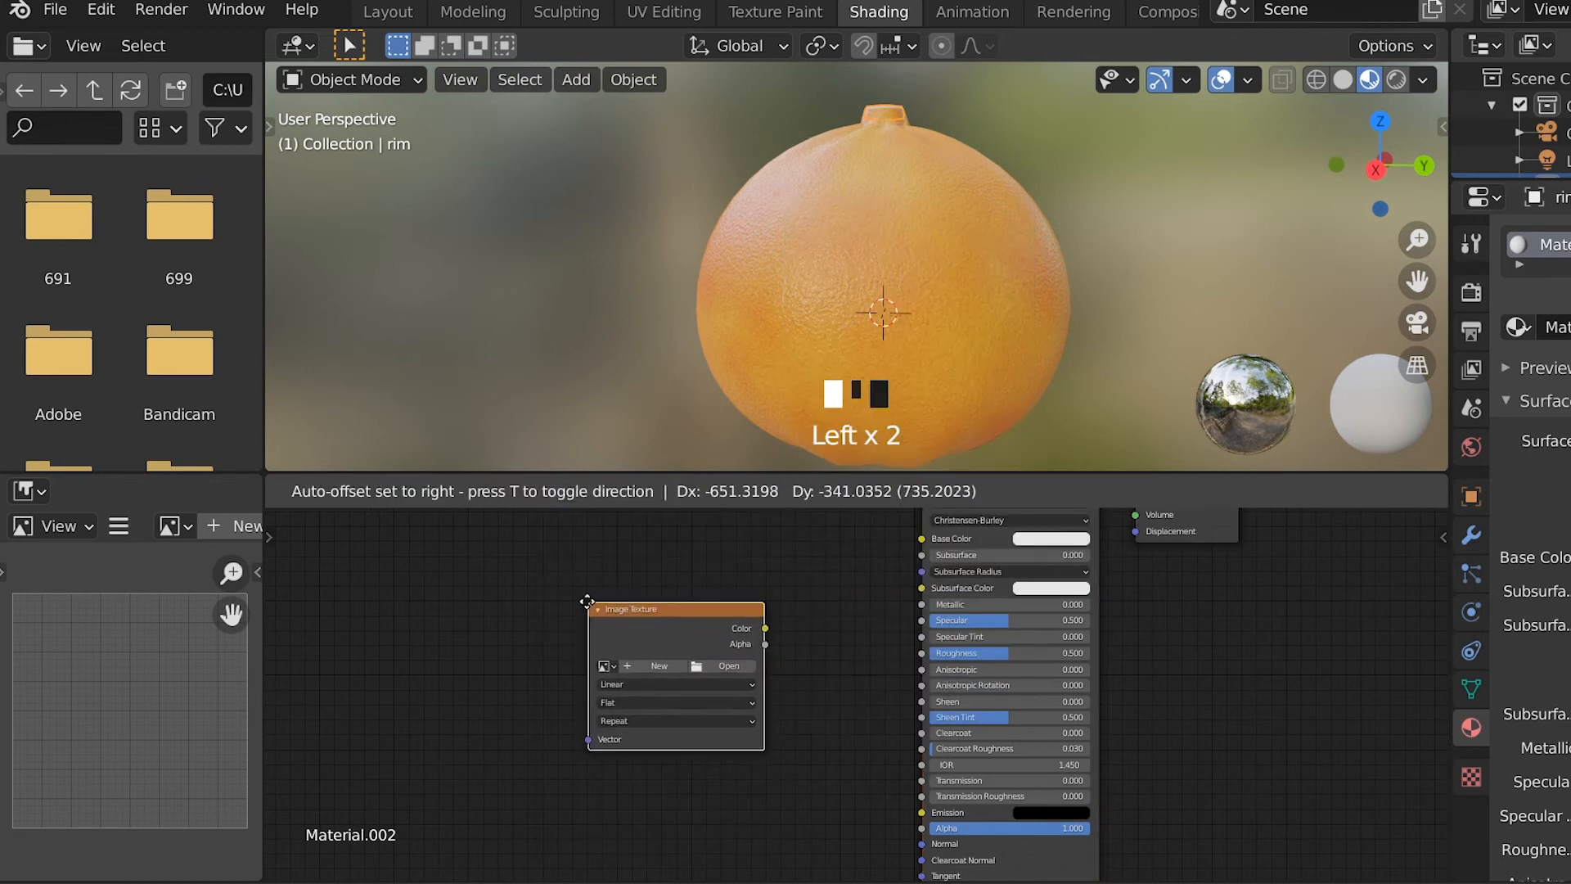
{"action": "left_click", "coordinate": [588, 602]}
Assign the rimskin image to the Image Texture node and link its Color output to the shader's Base Color.
{"action": "left_click_drag", "start_coordinate": [588, 474], "coordinate": [588, 118]}
{"action": "scroll", "coordinate": [736, 646], "scroll_direction": "up", "scroll_amount": 3}
{"action": "left_click", "coordinate": [498, 434]}
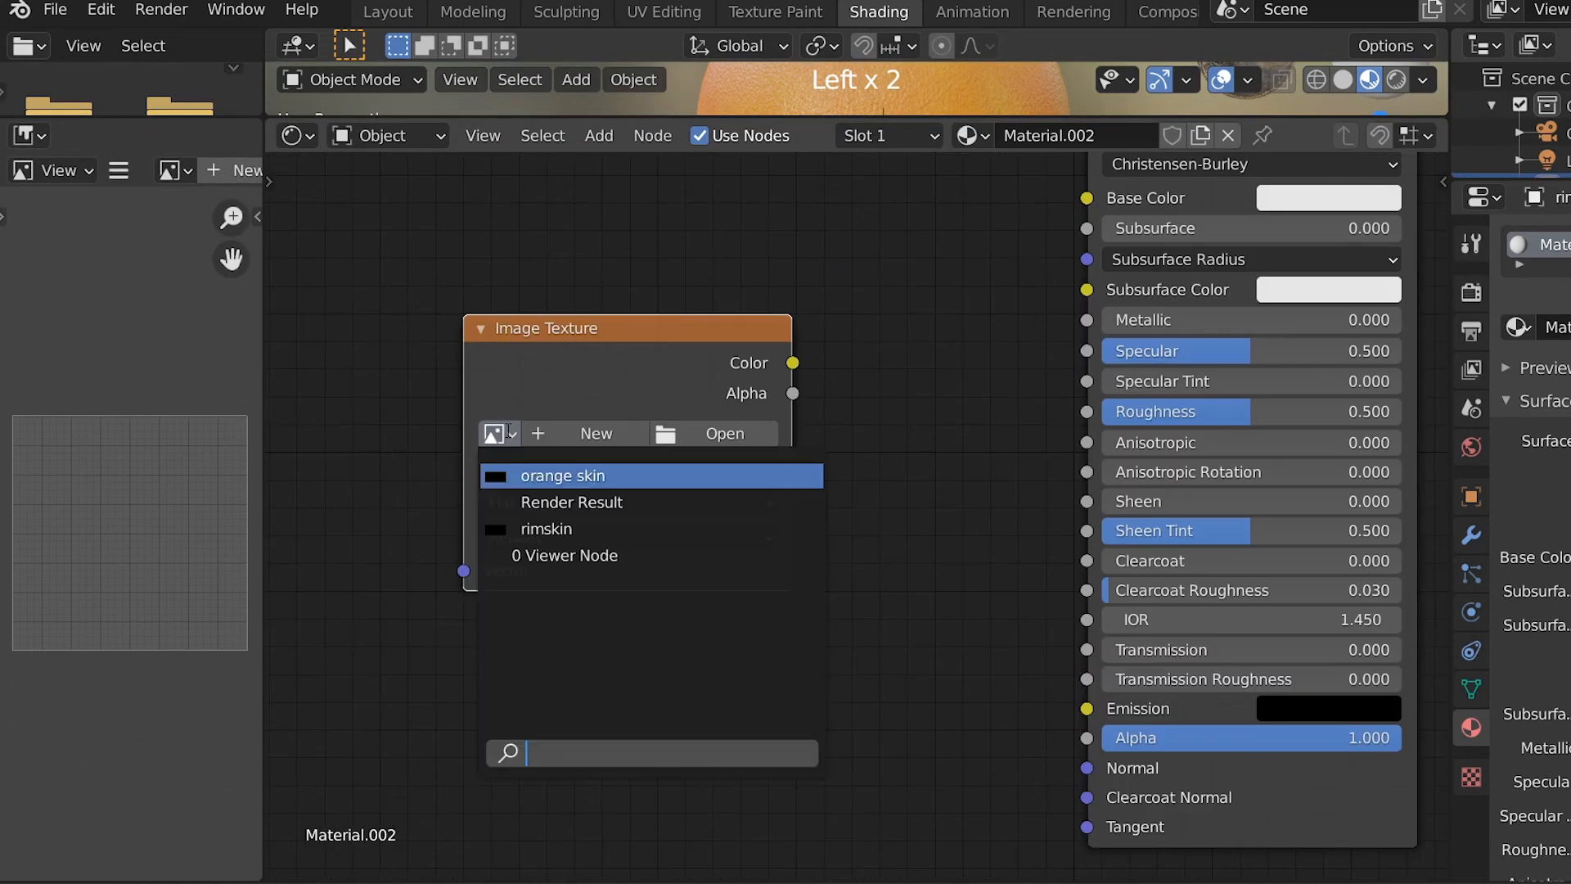
{"action": "left_click", "coordinate": [573, 529]}
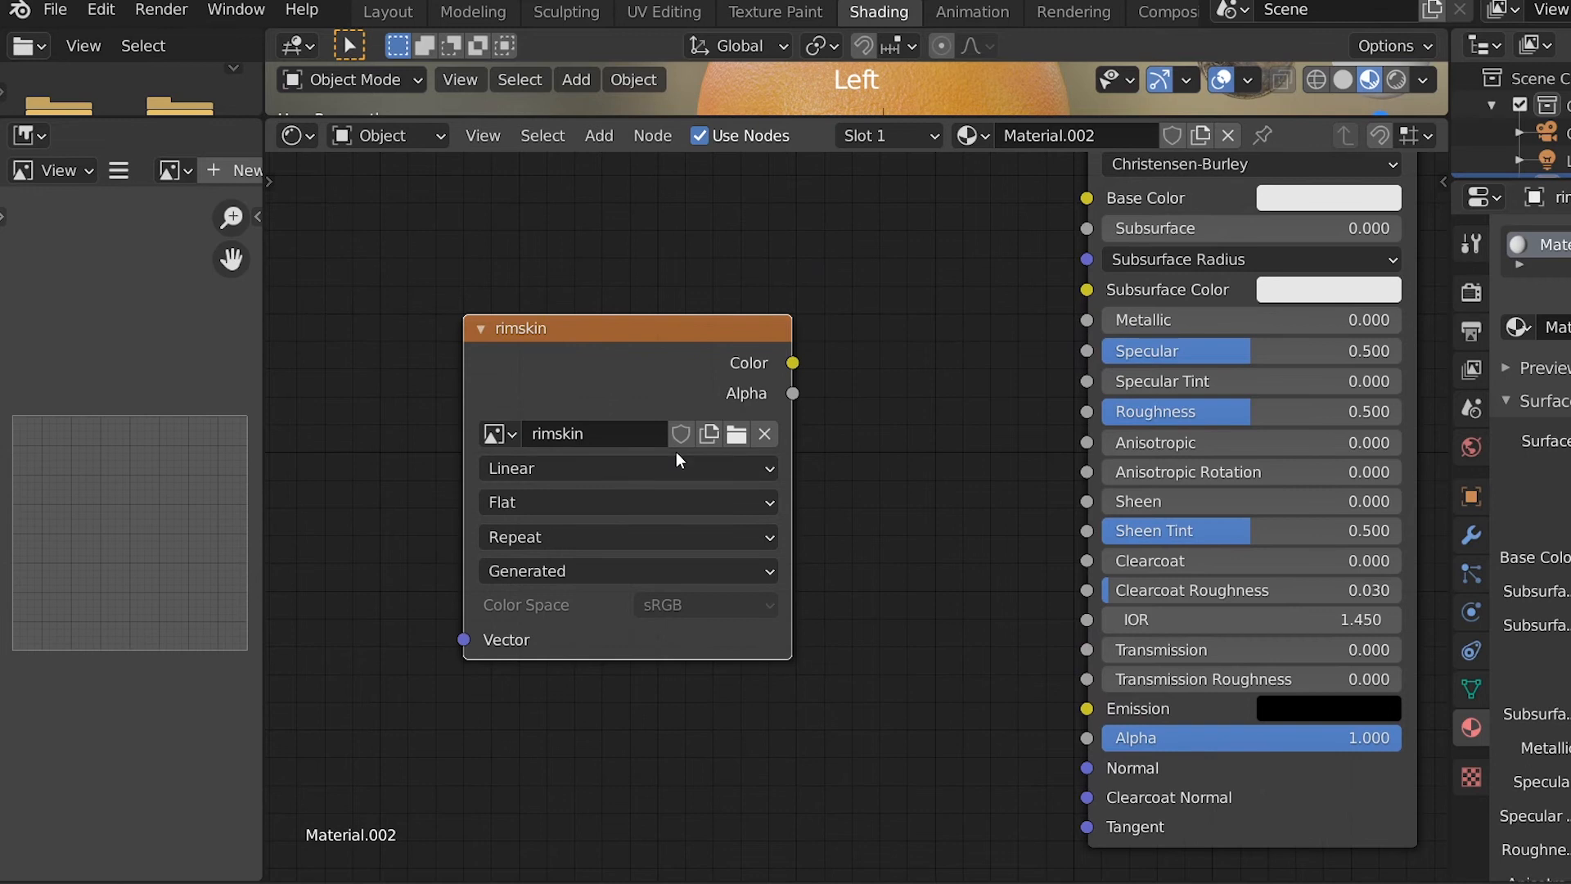
{"action": "left_click_drag", "start_coordinate": [793, 362], "coordinate": [1085, 200]}
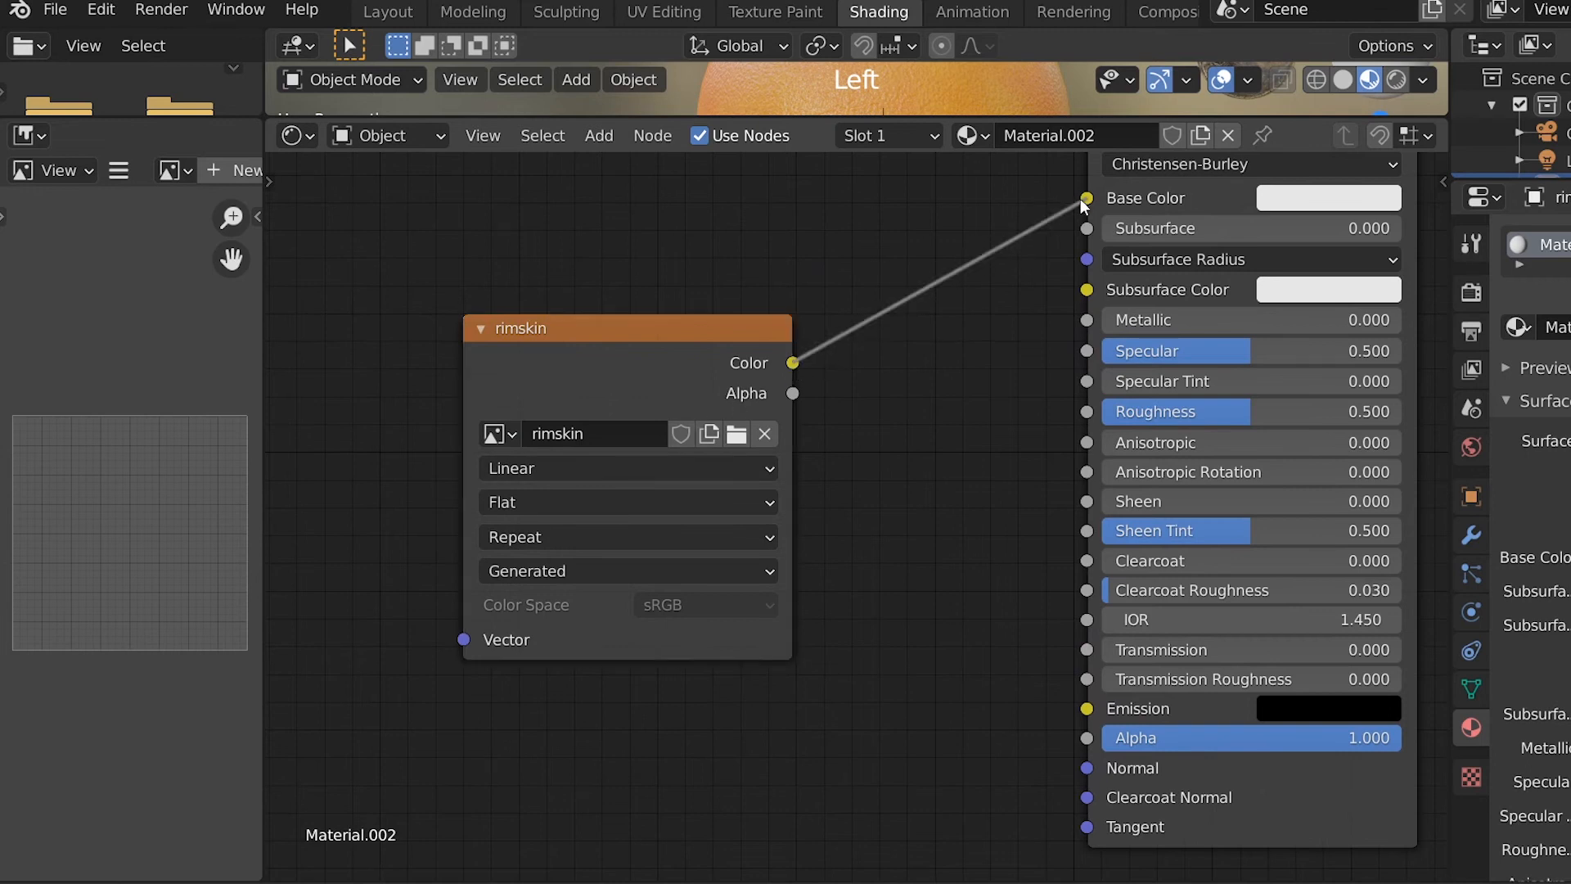
{"action": "scroll", "coordinate": [1067, 388], "scroll_direction": "down", "scroll_amount": 5}
{"action": "middle_click_drag", "start_coordinate": [1066, 388], "coordinate": [992, 416]}
{"action": "left_click_drag", "start_coordinate": [971, 117], "coordinate": [983, 404]}
Set the texture paint brush to dark green and remove its texture mask.
{"action": "left_click", "coordinate": [776, 11]}
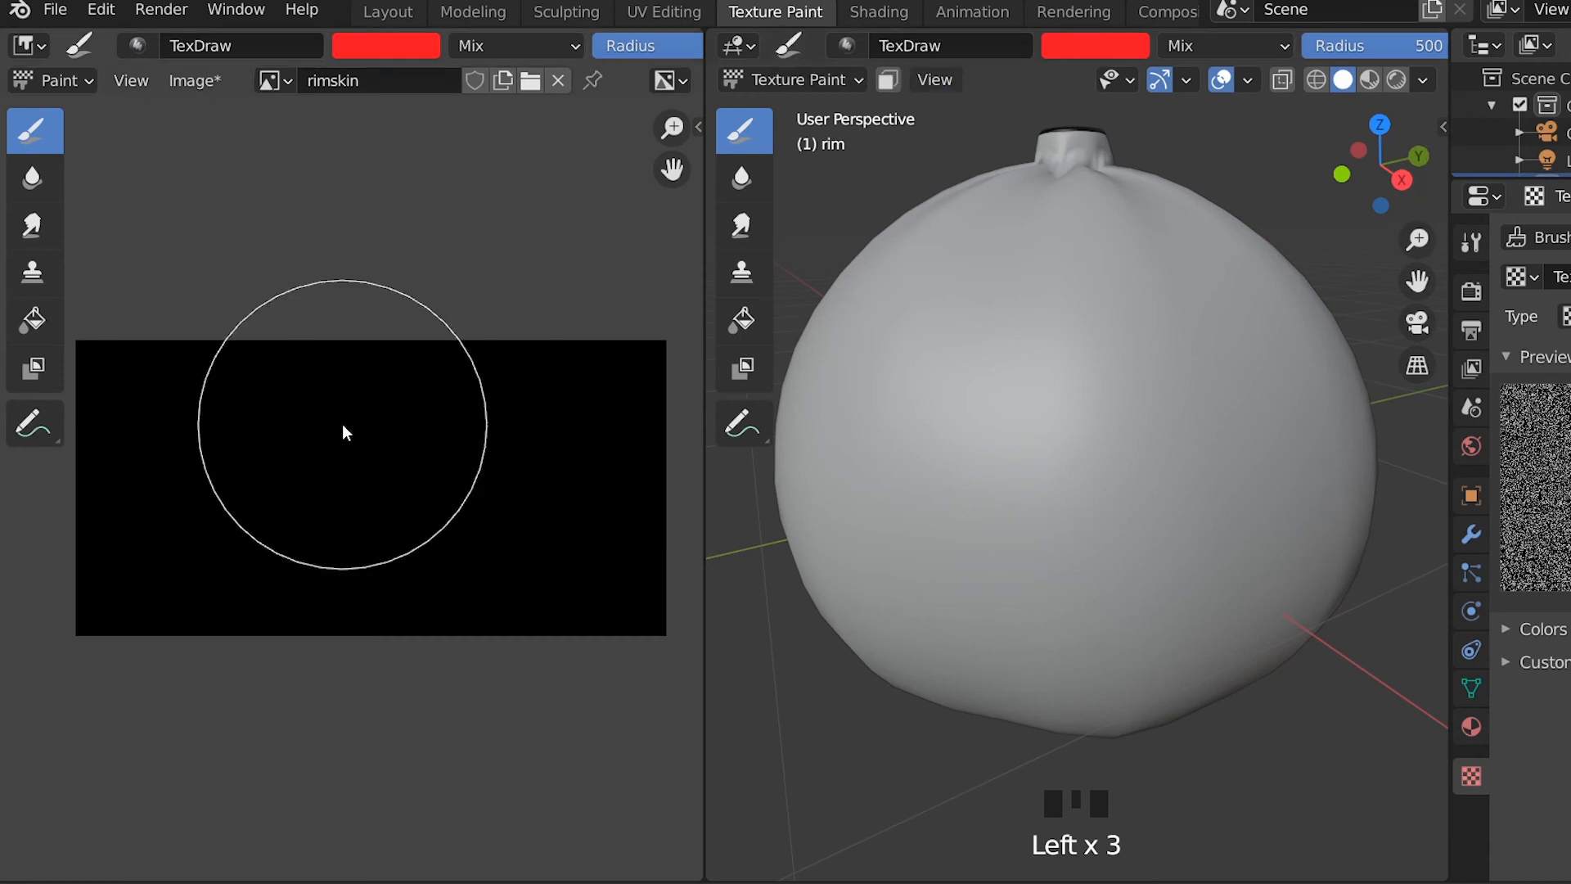
{"action": "key", "text": "n"}
{"action": "left_click", "coordinate": [488, 152]}
{"action": "left_click_drag", "start_coordinate": [656, 142], "coordinate": [657, 232]}
{"action": "left_click", "coordinate": [494, 178]}
{"action": "left_click", "coordinate": [652, 717]}
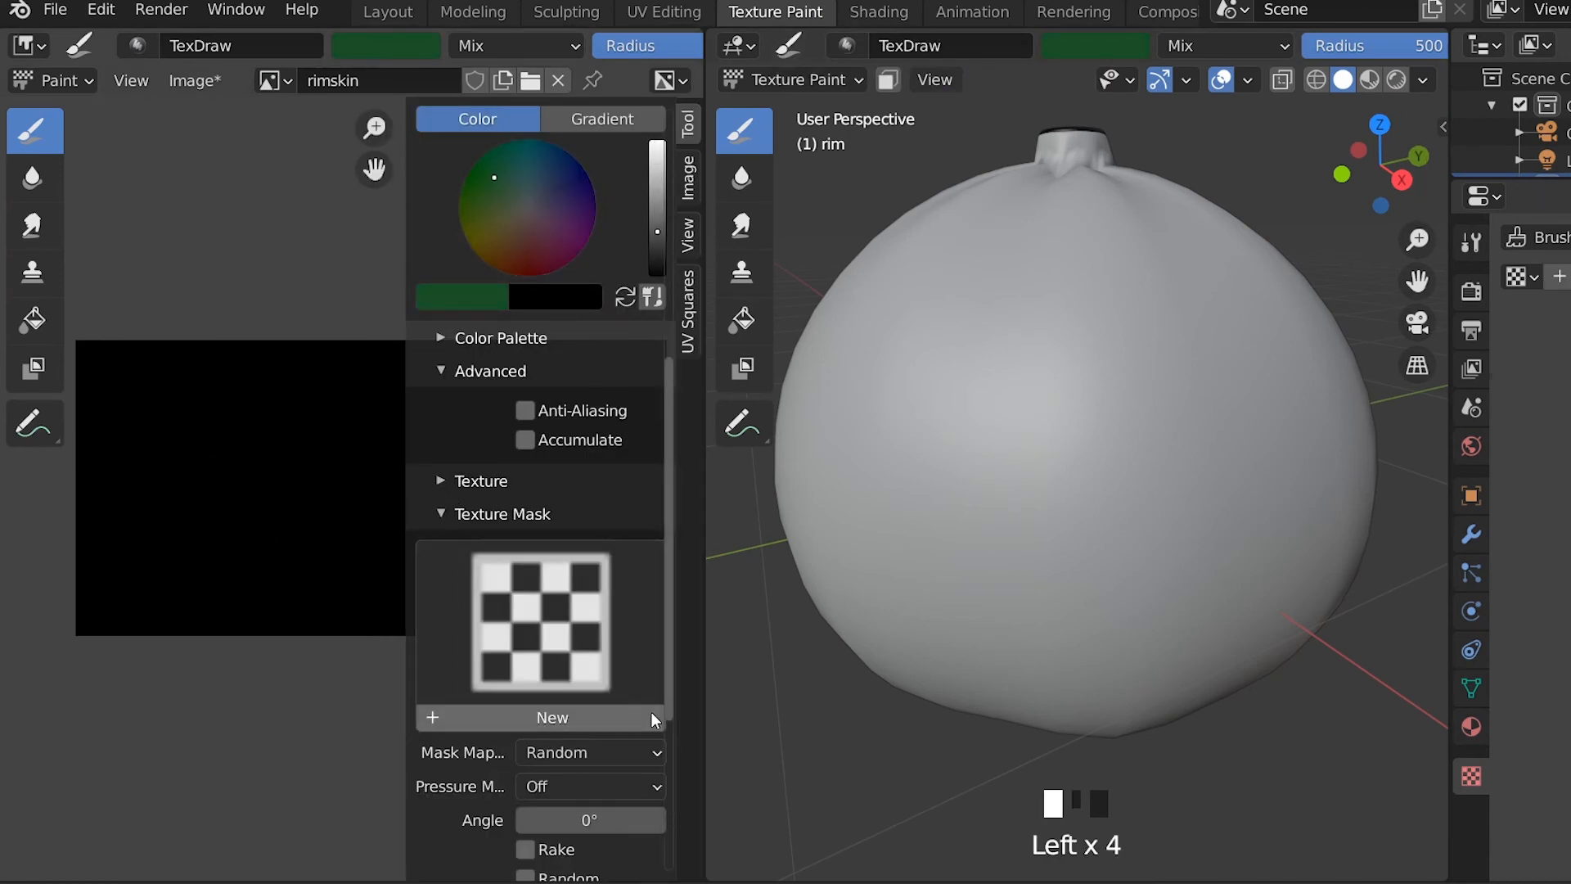
Paint the whole rimskin image solid dark green.
{"action": "left_click", "coordinate": [451, 515]}
{"action": "mouse_move", "coordinate": [103, 355]}
{"action": "left_mouse_down"}
{"action": "mouse_move", "coordinate": [210, 611]}
{"action": "mouse_move", "coordinate": [155, 601]}
{"action": "mouse_move", "coordinate": [204, 350]}
{"action": "mouse_move", "coordinate": [327, 609]}
{"action": "mouse_move", "coordinate": [448, 414]}
{"action": "mouse_move", "coordinate": [517, 422]}
{"action": "mouse_move", "coordinate": [623, 613]}
{"action": "left_mouse_up"}
{"action": "key", "text": "n"}
Add a new texture of type Clouds as the brush's texture mask.
{"action": "key", "text": "n"}
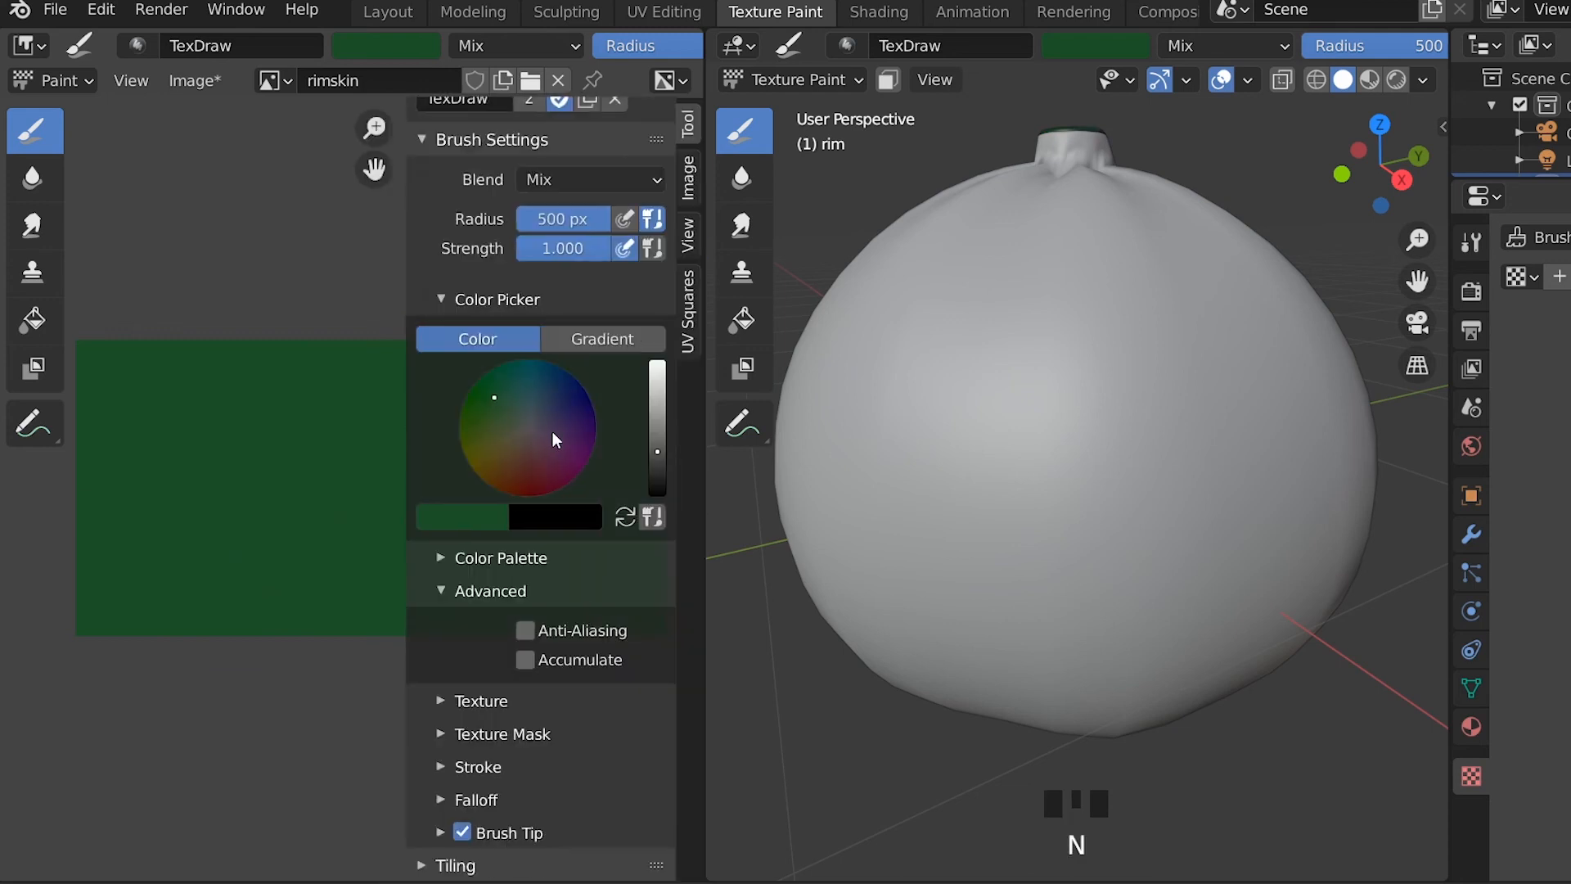
{"action": "left_click", "coordinate": [1563, 277]}
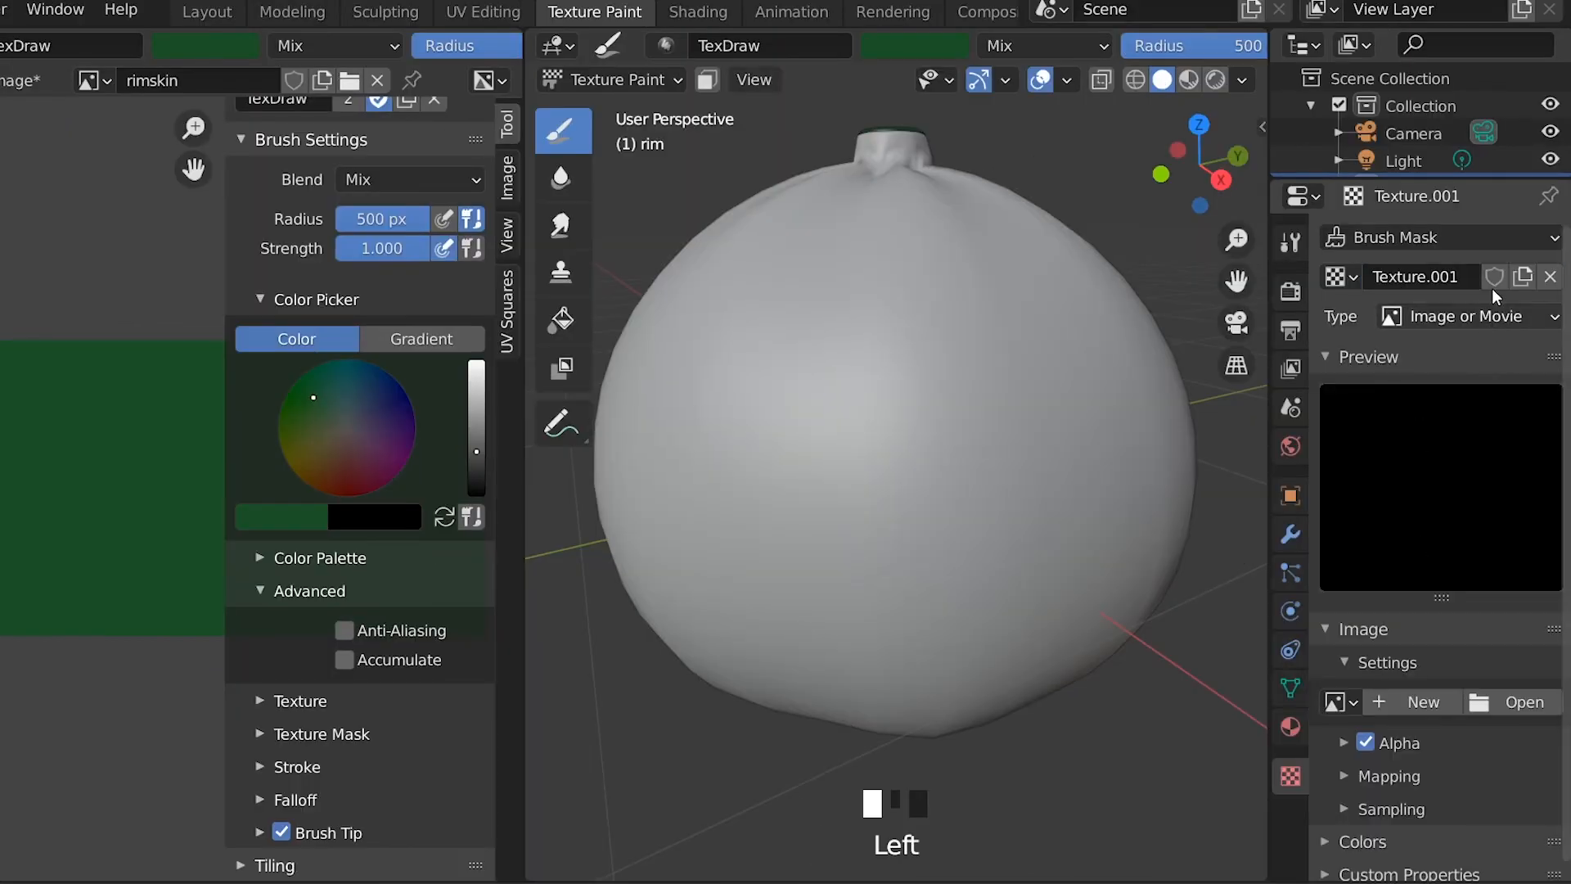
{"action": "left_click", "coordinate": [1491, 322]}
{"action": "left_click", "coordinate": [1454, 401]}
{"action": "left_click", "coordinate": [271, 735]}
{"action": "scroll", "coordinate": [478, 719], "scroll_direction": "down", "scroll_amount": 5}
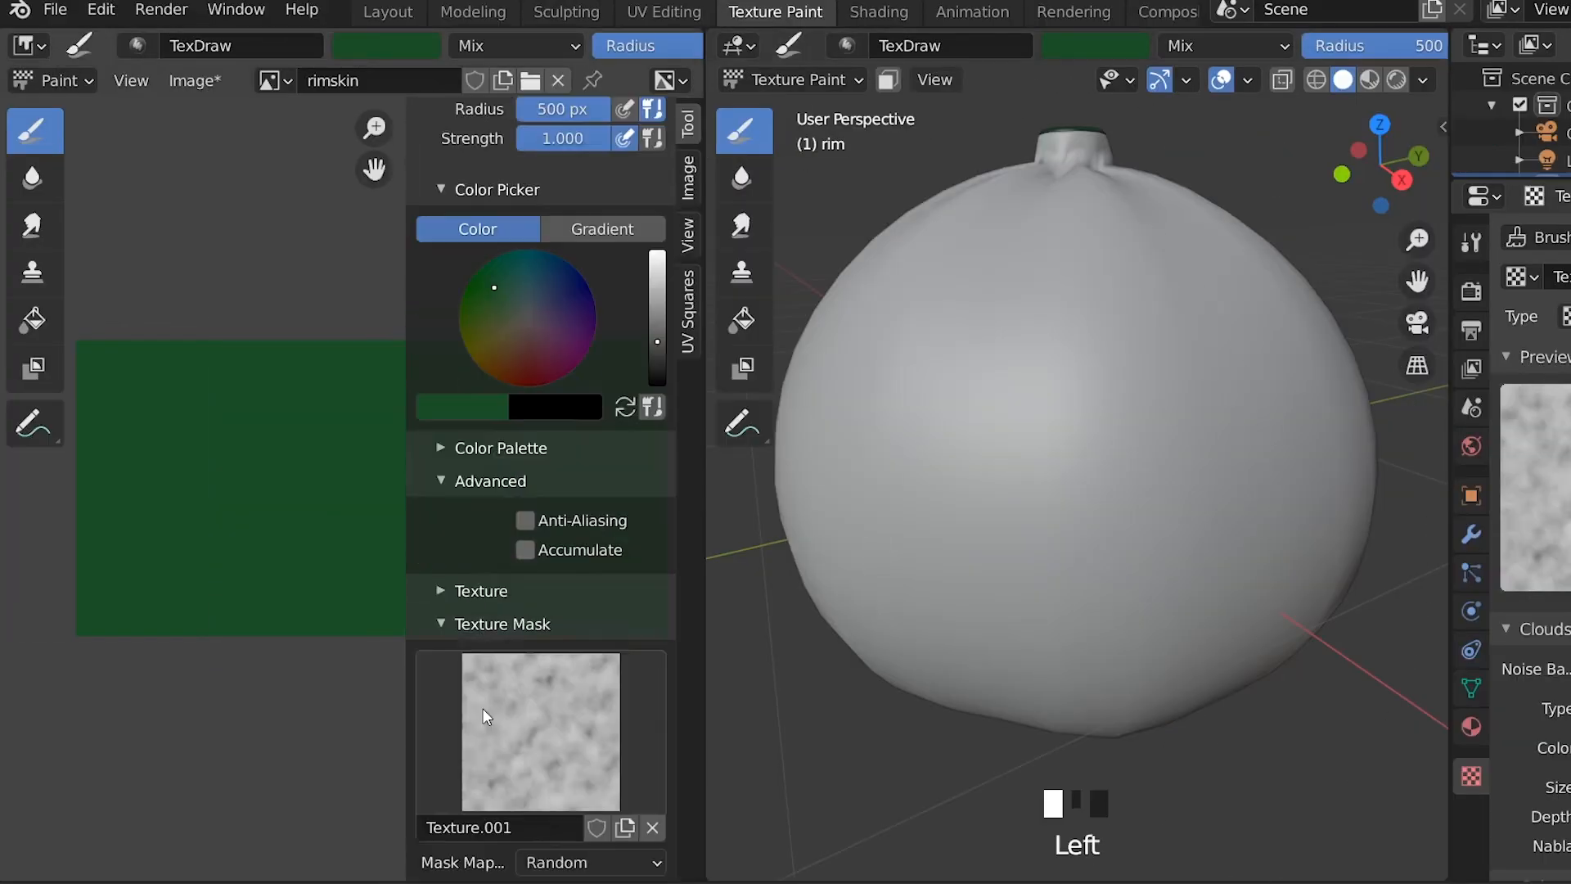
Change the brush to bright green and dab cloudy patches across the whole rimskin image.
{"action": "left_click_drag", "start_coordinate": [657, 268], "coordinate": [657, 177]}
{"action": "left_click", "coordinate": [469, 232]}
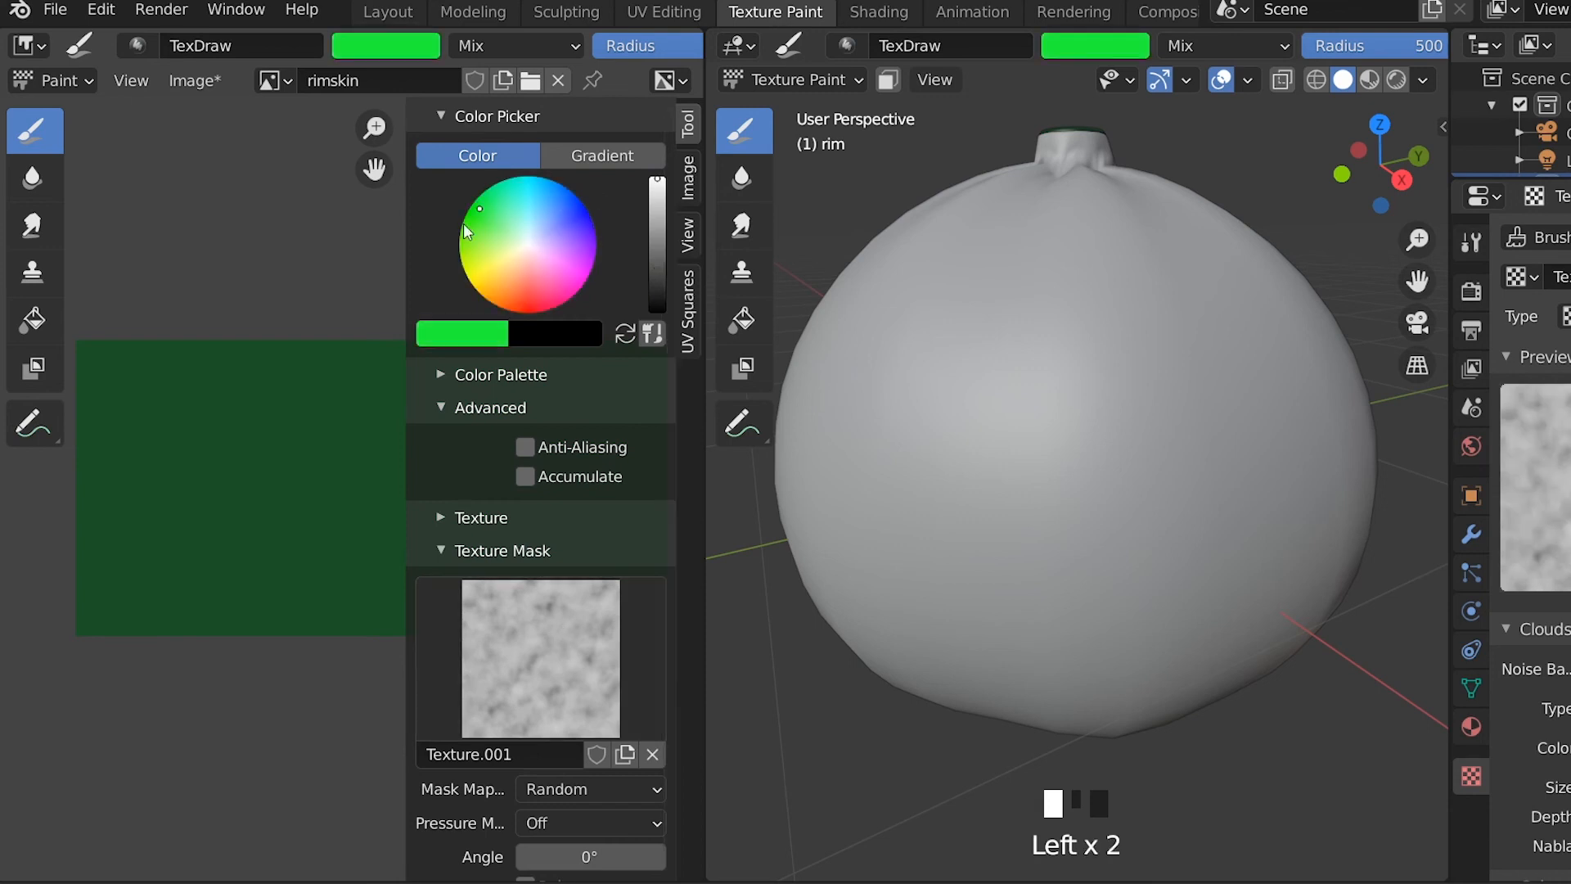
{"action": "key", "text": "n"}
{"action": "left_click", "coordinate": [118, 383]}
{"action": "left_click", "coordinate": [228, 404]}
{"action": "left_click", "coordinate": [446, 418]}
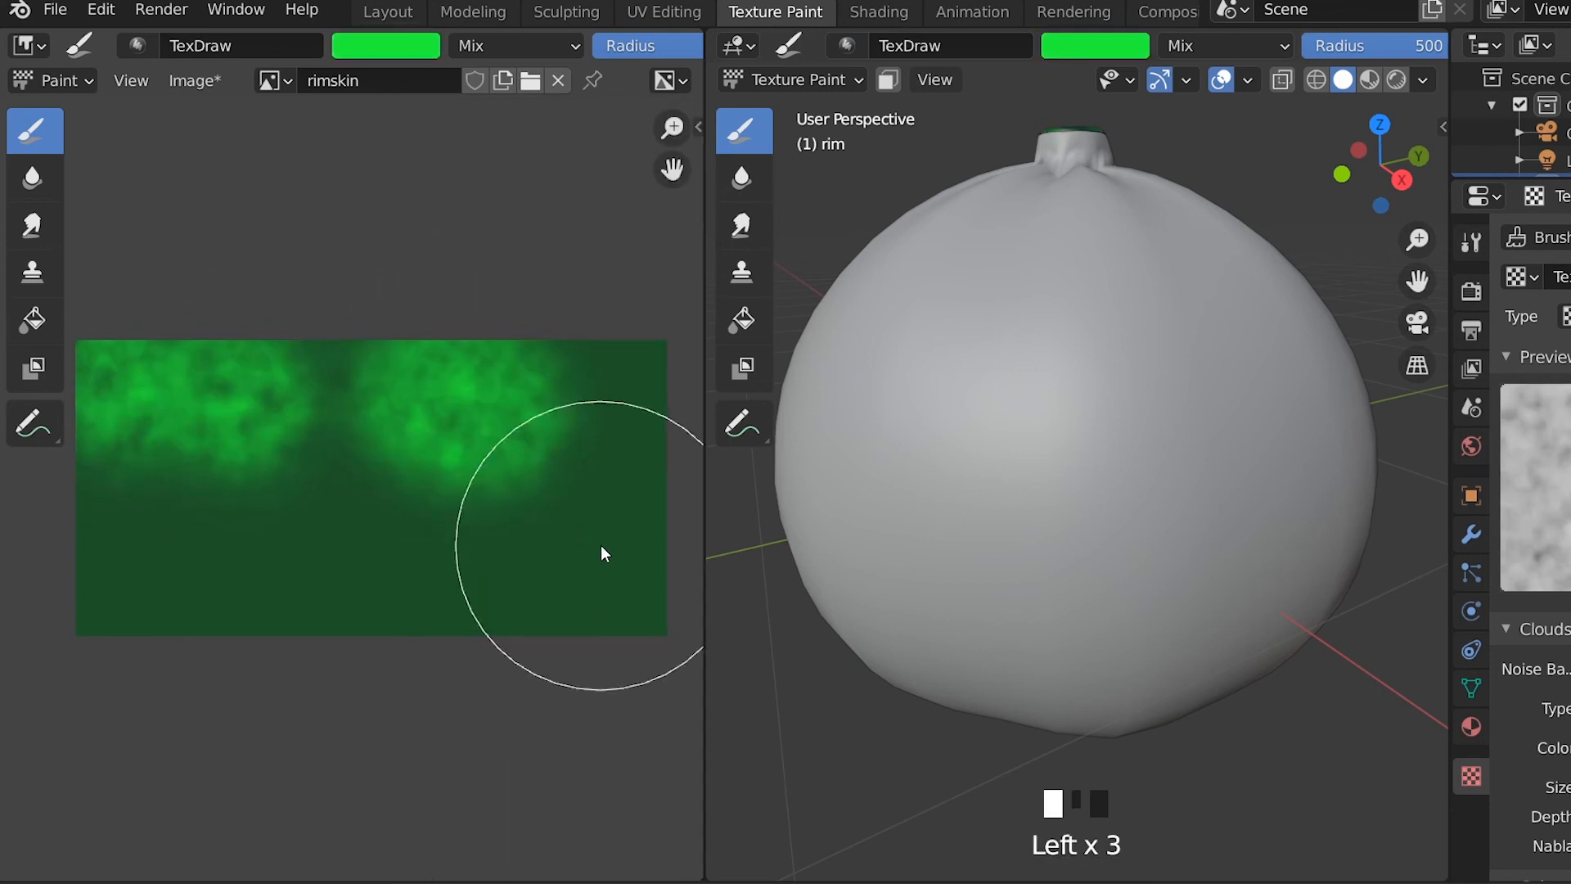
{"action": "left_click", "coordinate": [581, 532]}
{"action": "left_click", "coordinate": [331, 565]}
{"action": "left_click", "coordinate": [147, 551]}
{"action": "left_click", "coordinate": [582, 429]}
{"action": "left_click", "coordinate": [449, 563]}
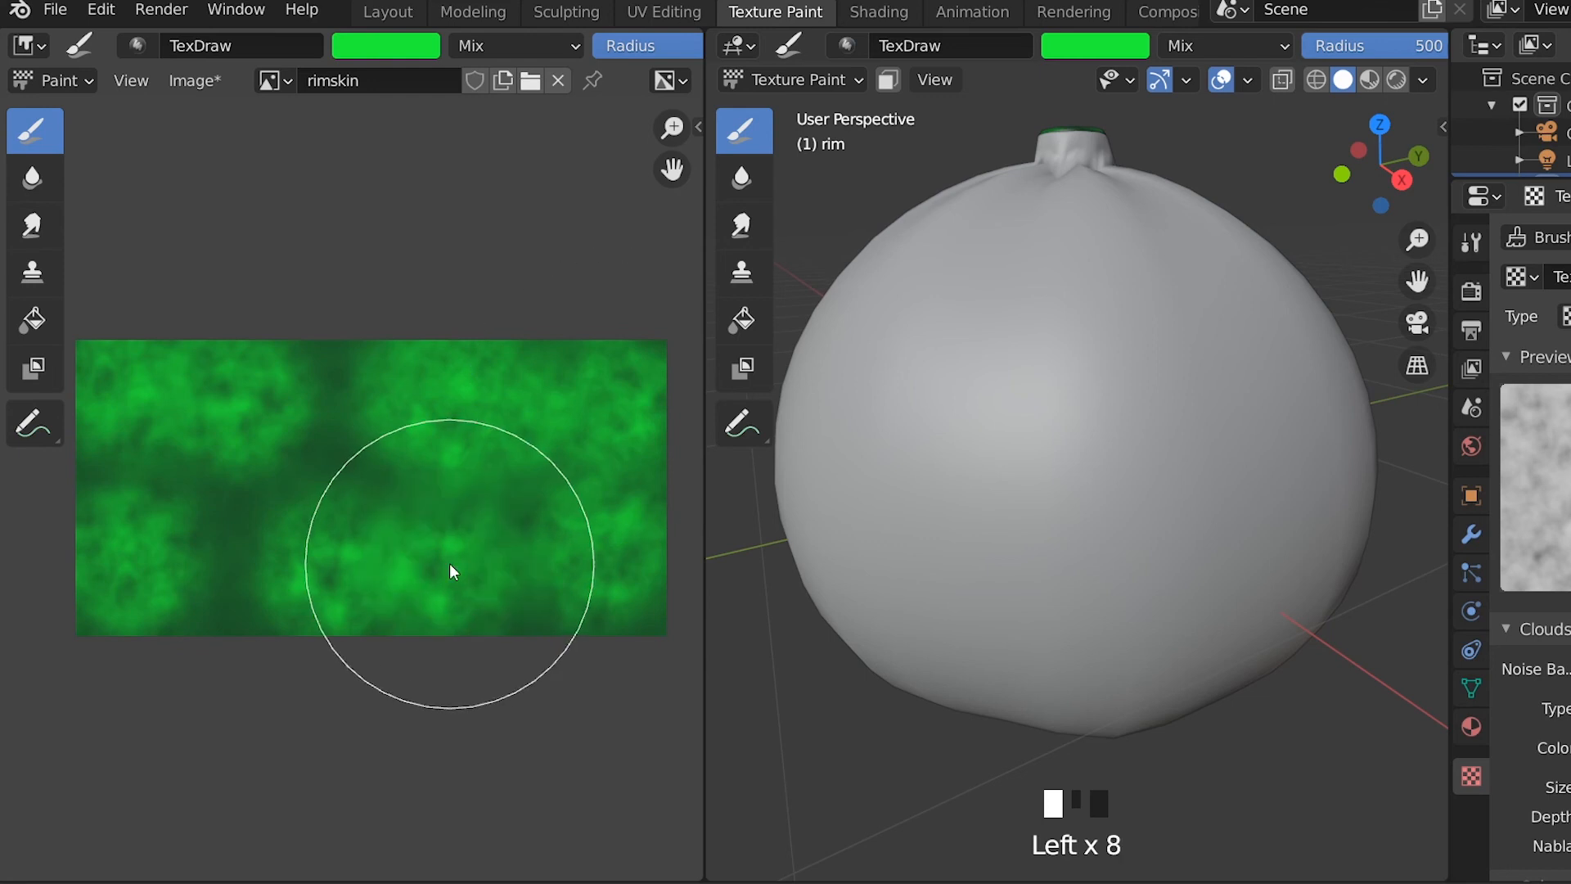
{"action": "key", "text": "n"}
{"action": "key", "text": "n"}
Add Texture Coordinate, Noise Texture and Displacement nodes to the rim's material.
{"action": "left_click", "coordinate": [881, 16]}
{"action": "middle_click_drag", "start_coordinate": [900, 90], "coordinate": [905, 164]}
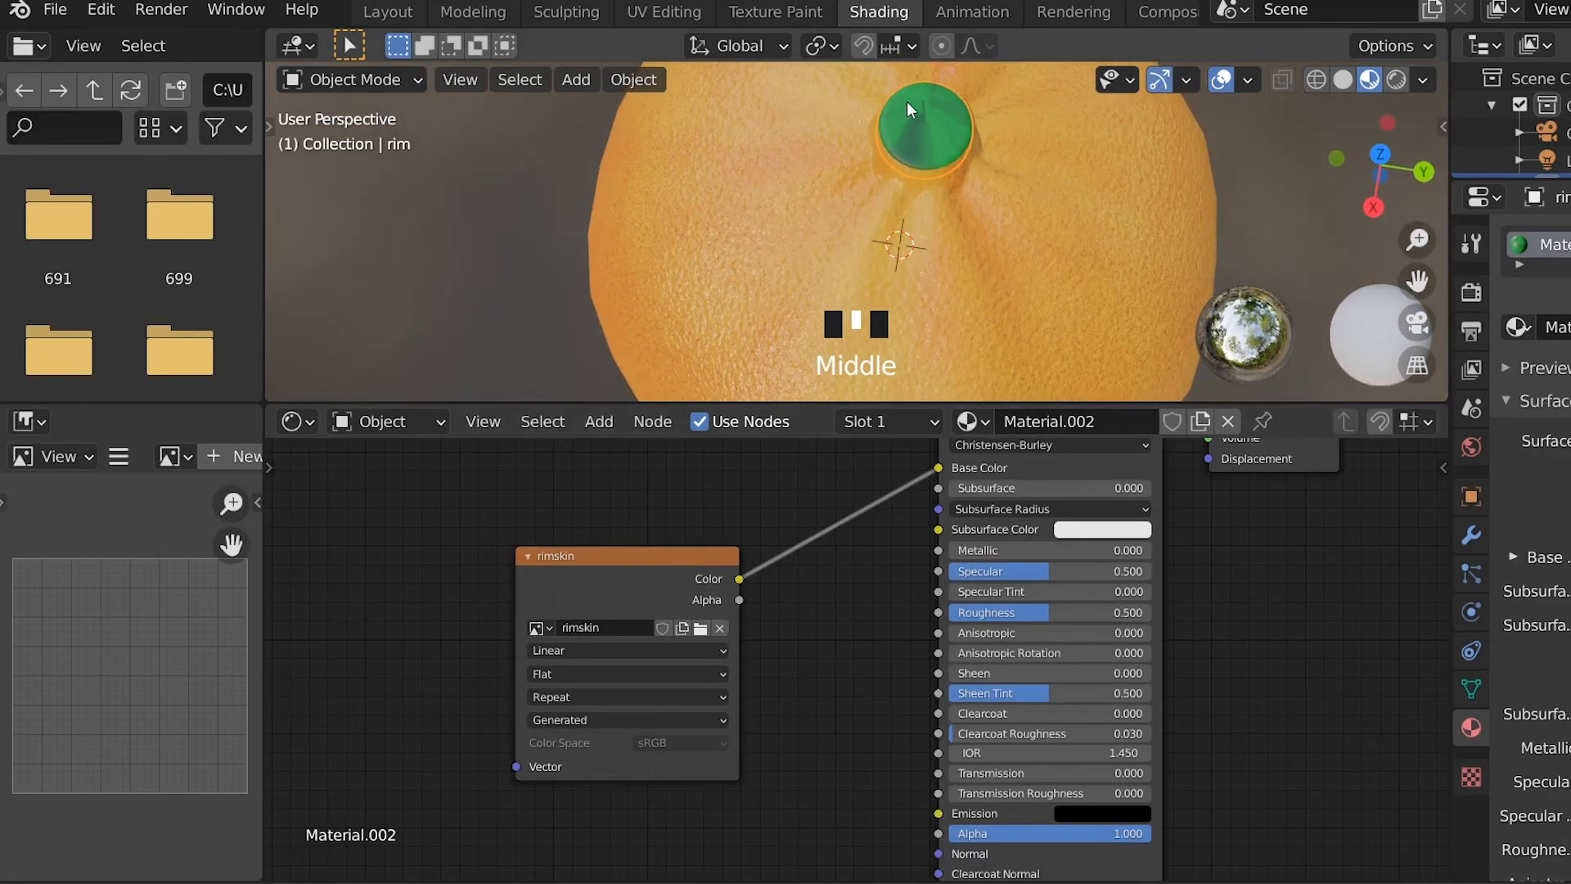
{"action": "scroll", "coordinate": [785, 589], "scroll_direction": "down", "scroll_amount": 2}
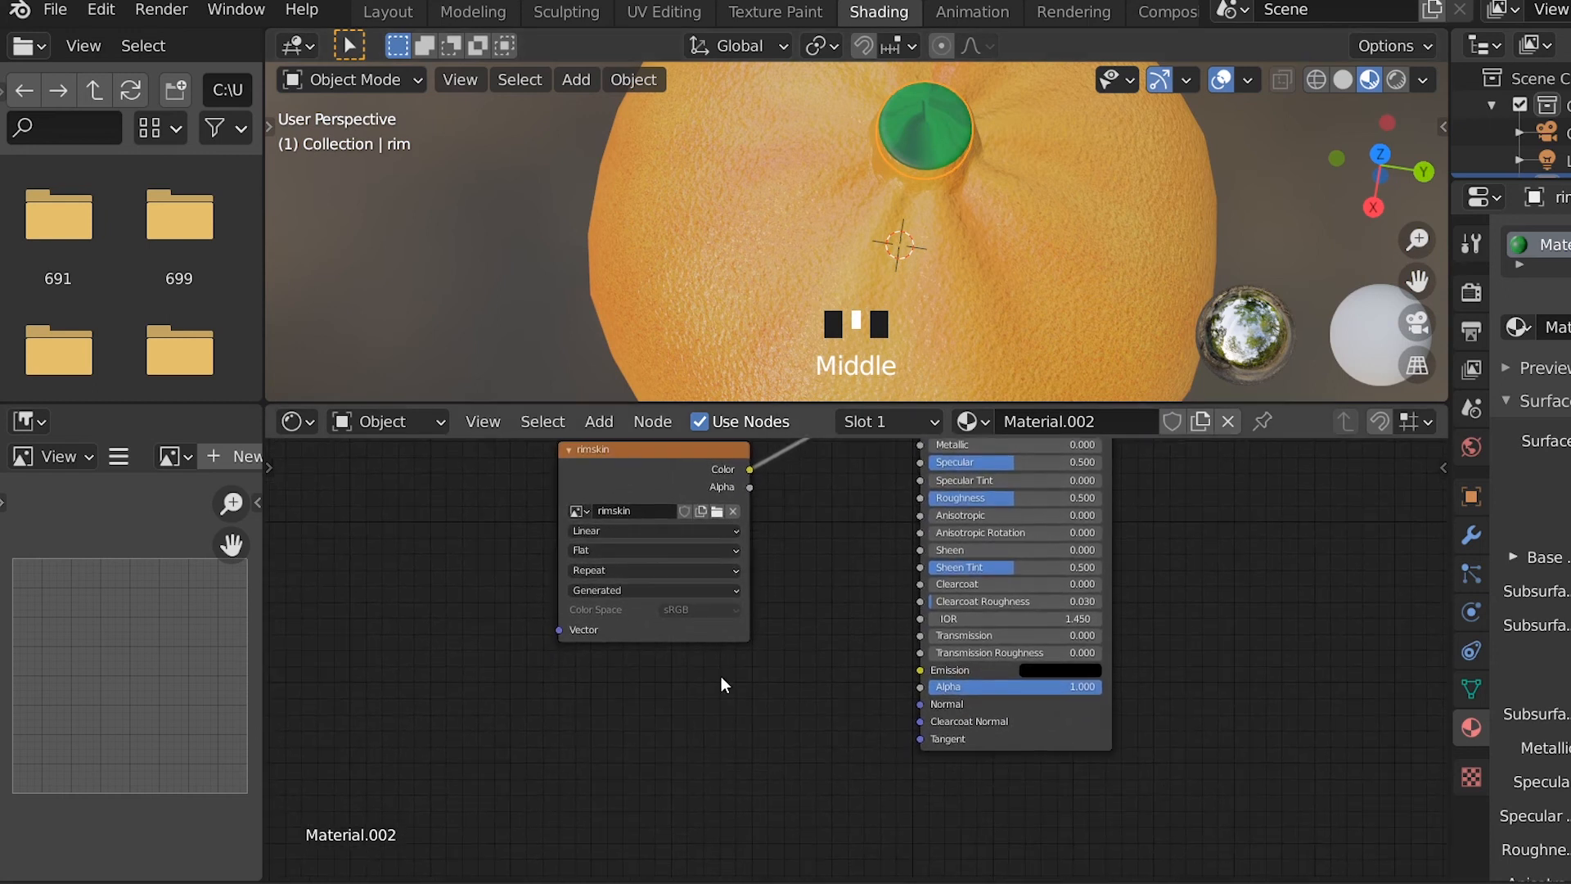
{"action": "key", "text": "shift+a"}
{"action": "mouse_move", "coordinate": [381, 679]}
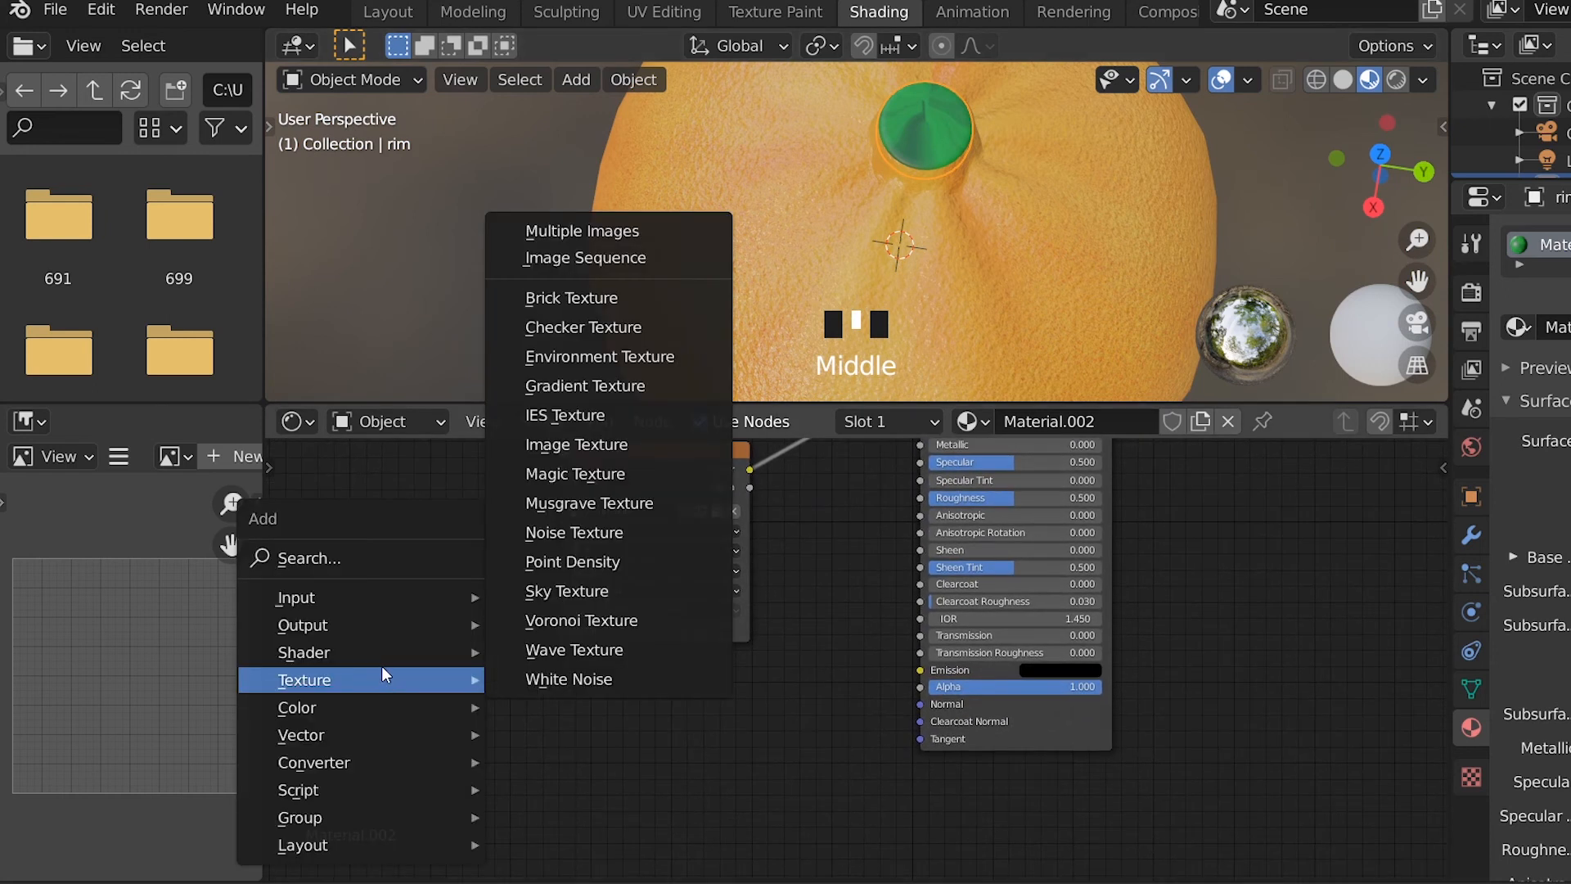
{"action": "key", "text": "shift+a"}
{"action": "mouse_move", "coordinate": [547, 689]}
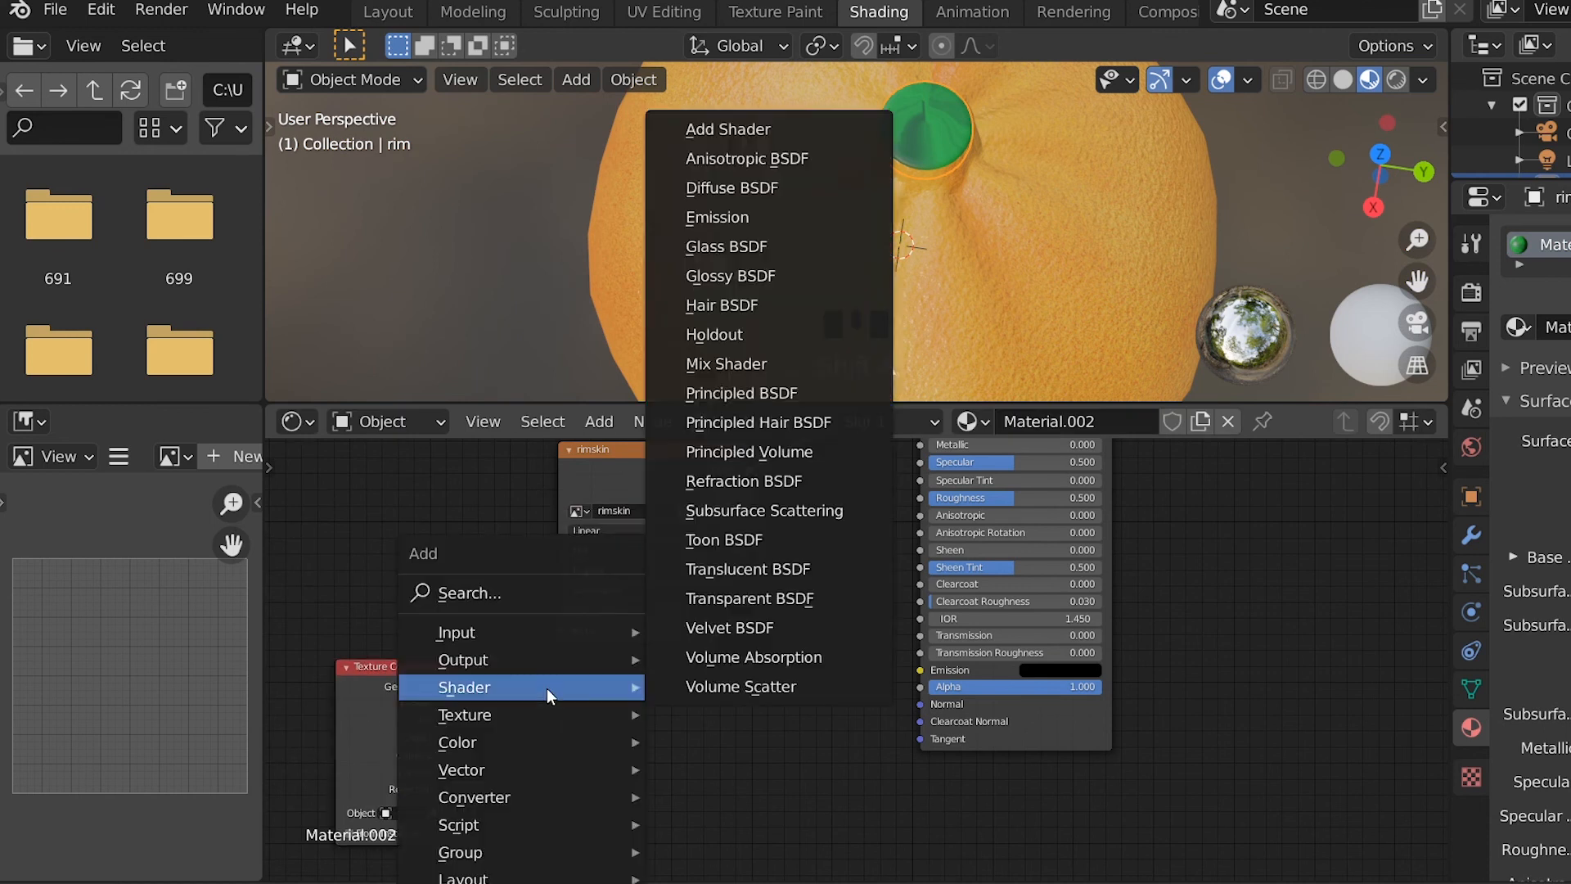
{"action": "left_click", "coordinate": [720, 568]}
{"action": "left_click", "coordinate": [503, 686]}
{"action": "key", "text": "shift+a"}
{"action": "mouse_move", "coordinate": [743, 764]}
{"action": "left_click", "coordinate": [922, 564]}
{"action": "left_click", "coordinate": [706, 722]}
Link the Texture Coordinate's Object output to the Noise Texture's Scale, and the noise Color to the Displacement node's Height.
{"action": "middle_click_drag", "start_coordinate": [746, 692], "coordinate": [758, 643]}
{"action": "left_click_drag", "start_coordinate": [482, 683], "coordinate": [497, 689]}
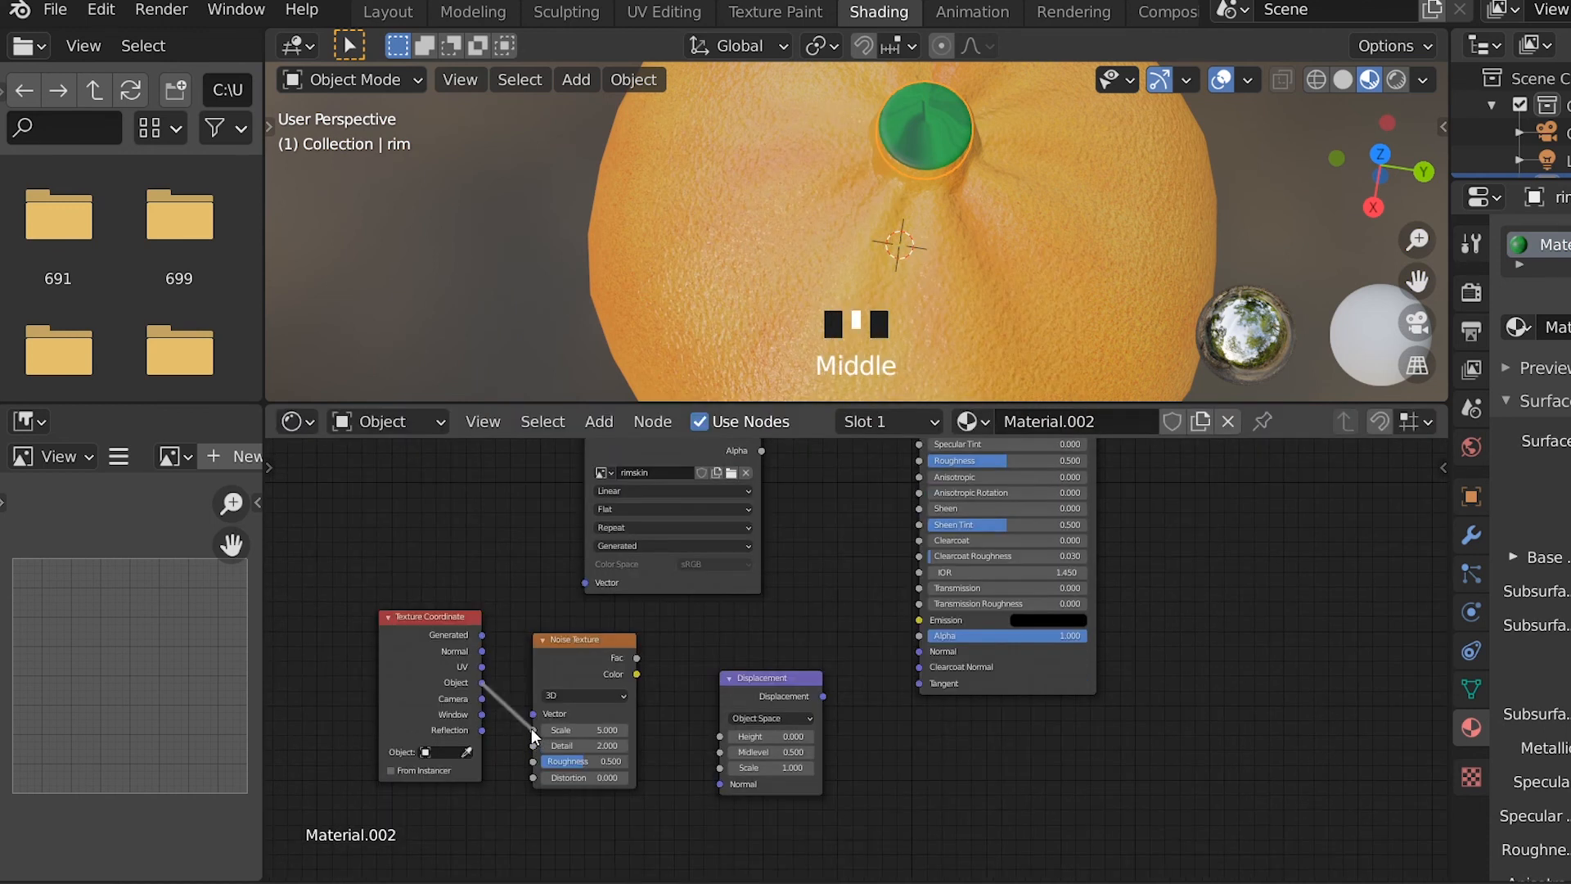
{"action": "left_click_drag", "start_coordinate": [533, 733], "coordinate": [533, 734]}
{"action": "left_click_drag", "start_coordinate": [483, 403], "coordinate": [483, 245]}
{"action": "middle_click_drag", "start_coordinate": [455, 563], "coordinate": [615, 532], "text": "shift"}
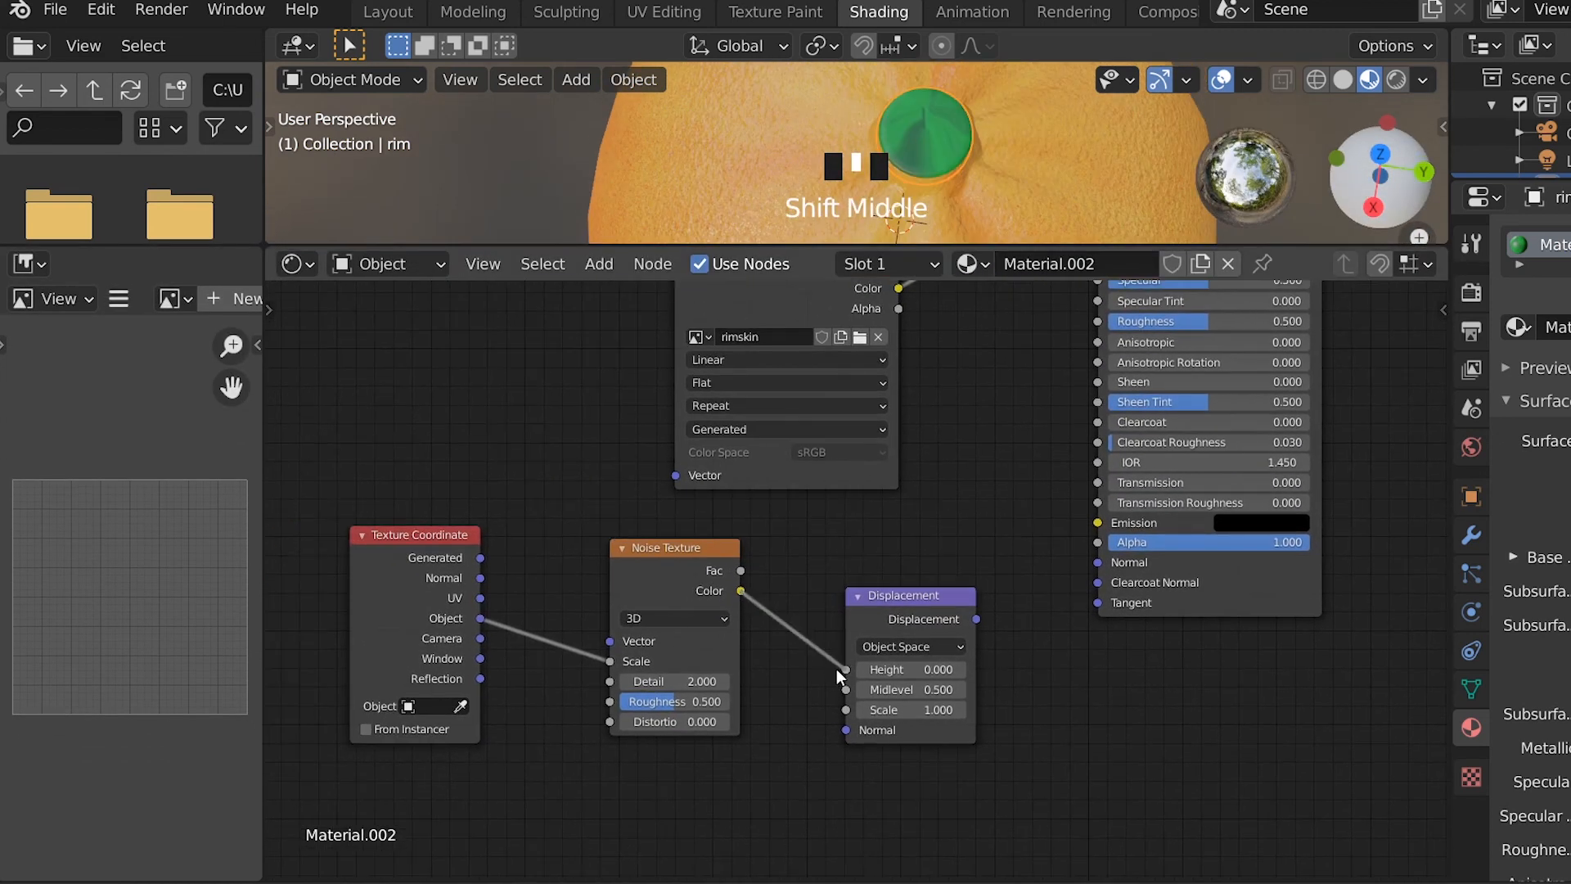
{"action": "left_click_drag", "start_coordinate": [836, 669], "coordinate": [840, 672]}
Link the Displacement node's output to the Material Output's Displacement input.
{"action": "middle_click_drag", "start_coordinate": [1008, 595], "coordinate": [743, 735], "text": "shift"}
{"action": "scroll", "coordinate": [743, 736], "scroll_direction": "down", "scroll_amount": 2}
{"action": "left_click_drag", "start_coordinate": [701, 761], "coordinate": [1036, 374]}
Set the Noise Texture's Detail to 16 and its Roughness to about 0.461.
{"action": "middle_click_drag", "start_coordinate": [702, 629], "coordinate": [1052, 459], "text": "shift"}
{"action": "scroll", "coordinate": [1013, 513], "scroll_direction": "up", "scroll_amount": 1}
{"action": "double_click", "coordinate": [779, 653]}
{"action": "type", "text": "16"}
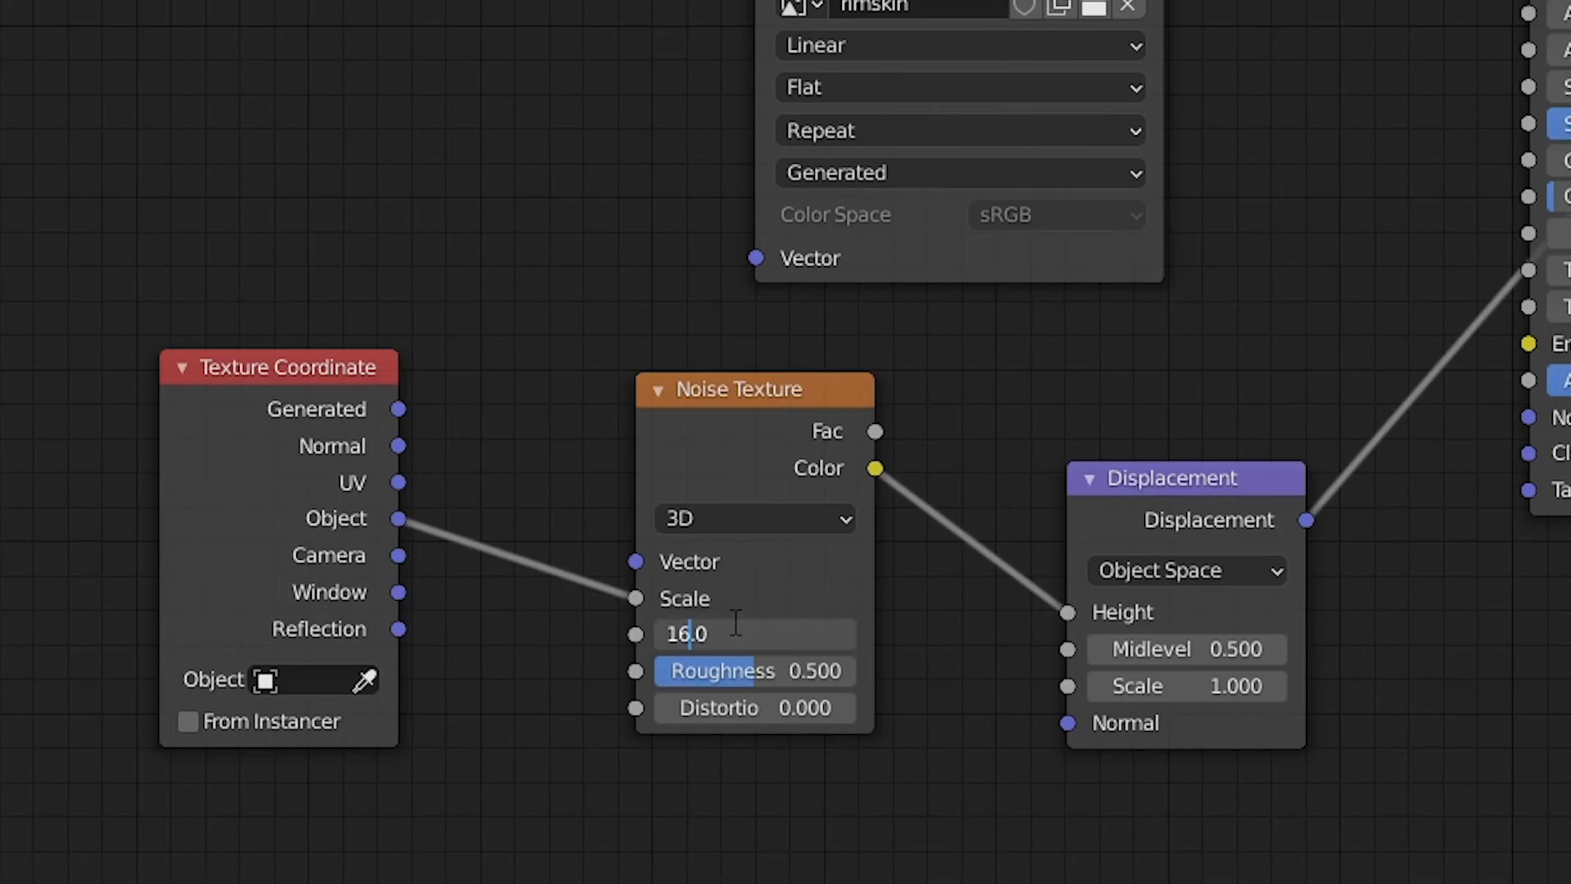
{"action": "key", "text": "Return"}
{"action": "left_click_drag", "start_coordinate": [731, 670], "coordinate": [727, 670]}
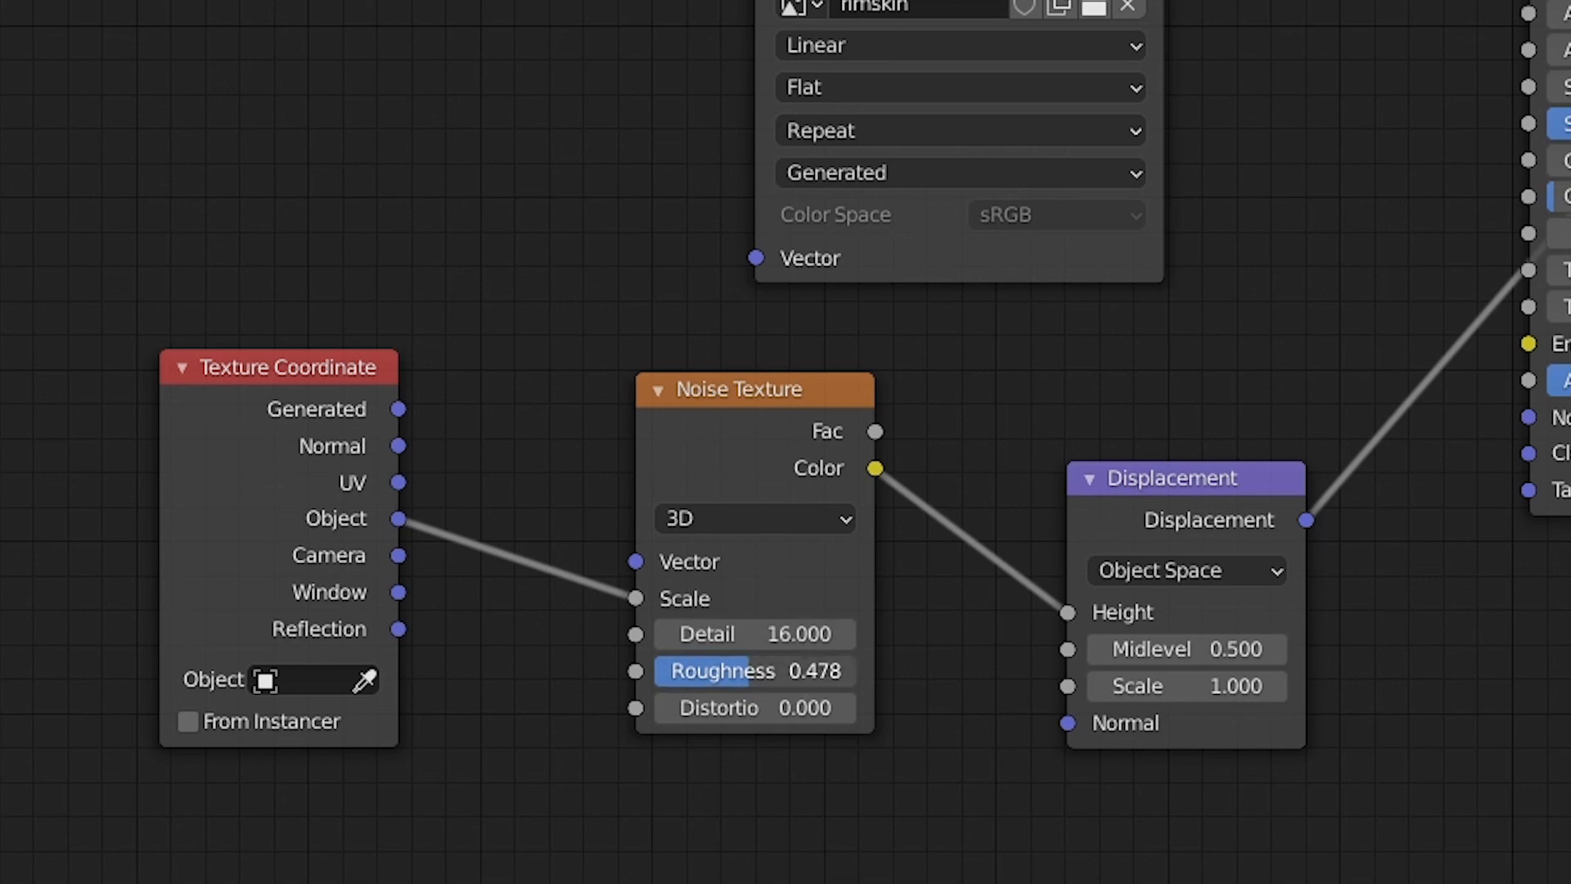
{"action": "scroll", "coordinate": [1283, 687], "scroll_direction": "up", "scroll_amount": 2}
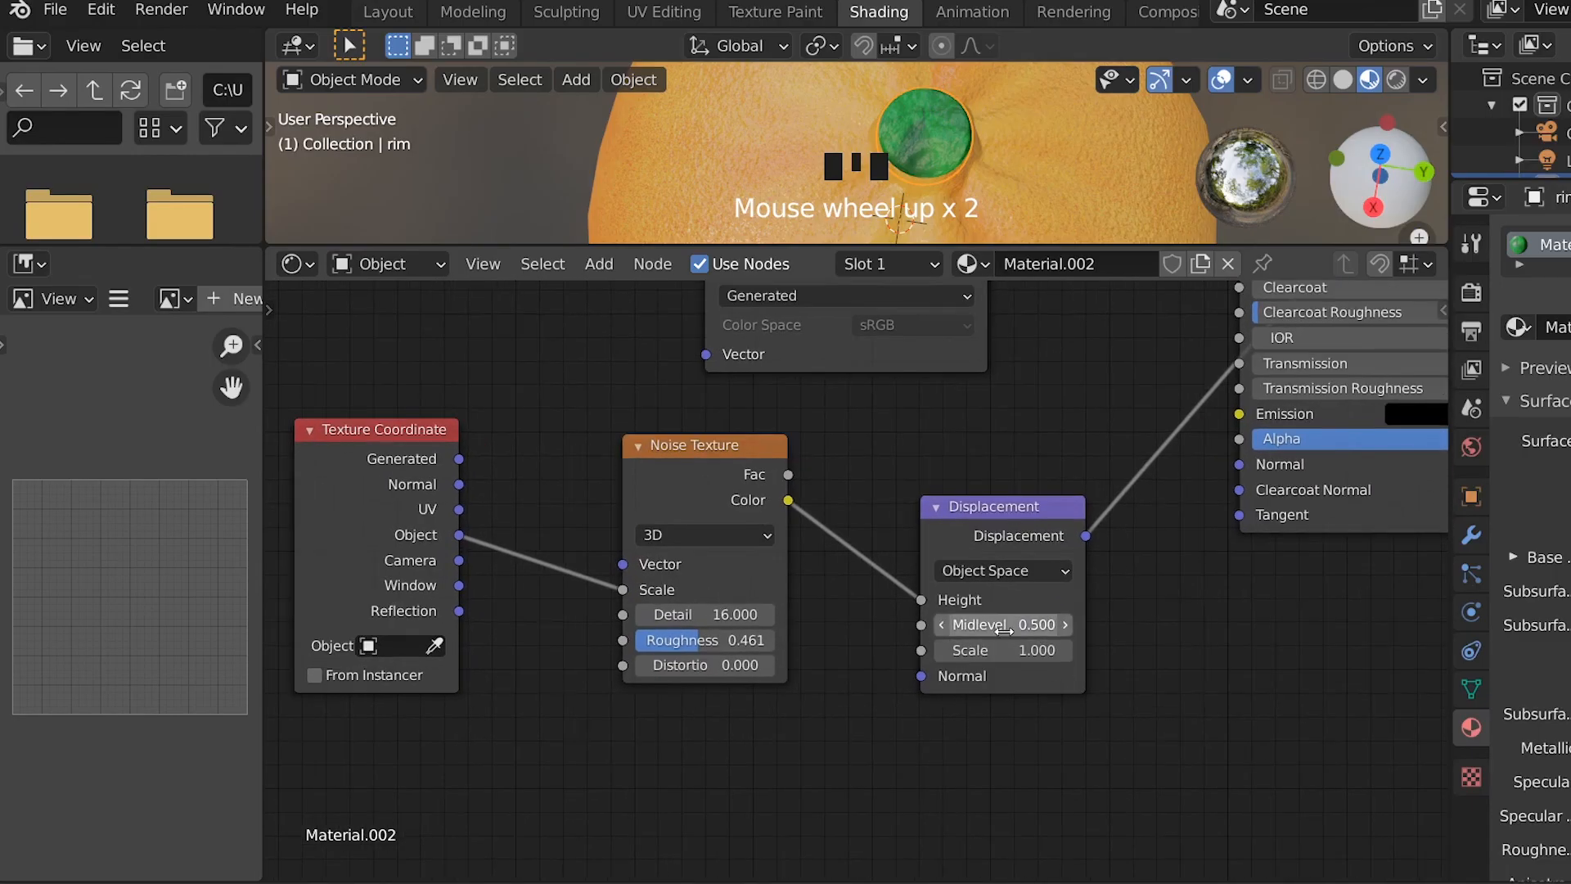
{"action": "scroll", "coordinate": [1113, 562], "scroll_direction": "down", "scroll_amount": 9}
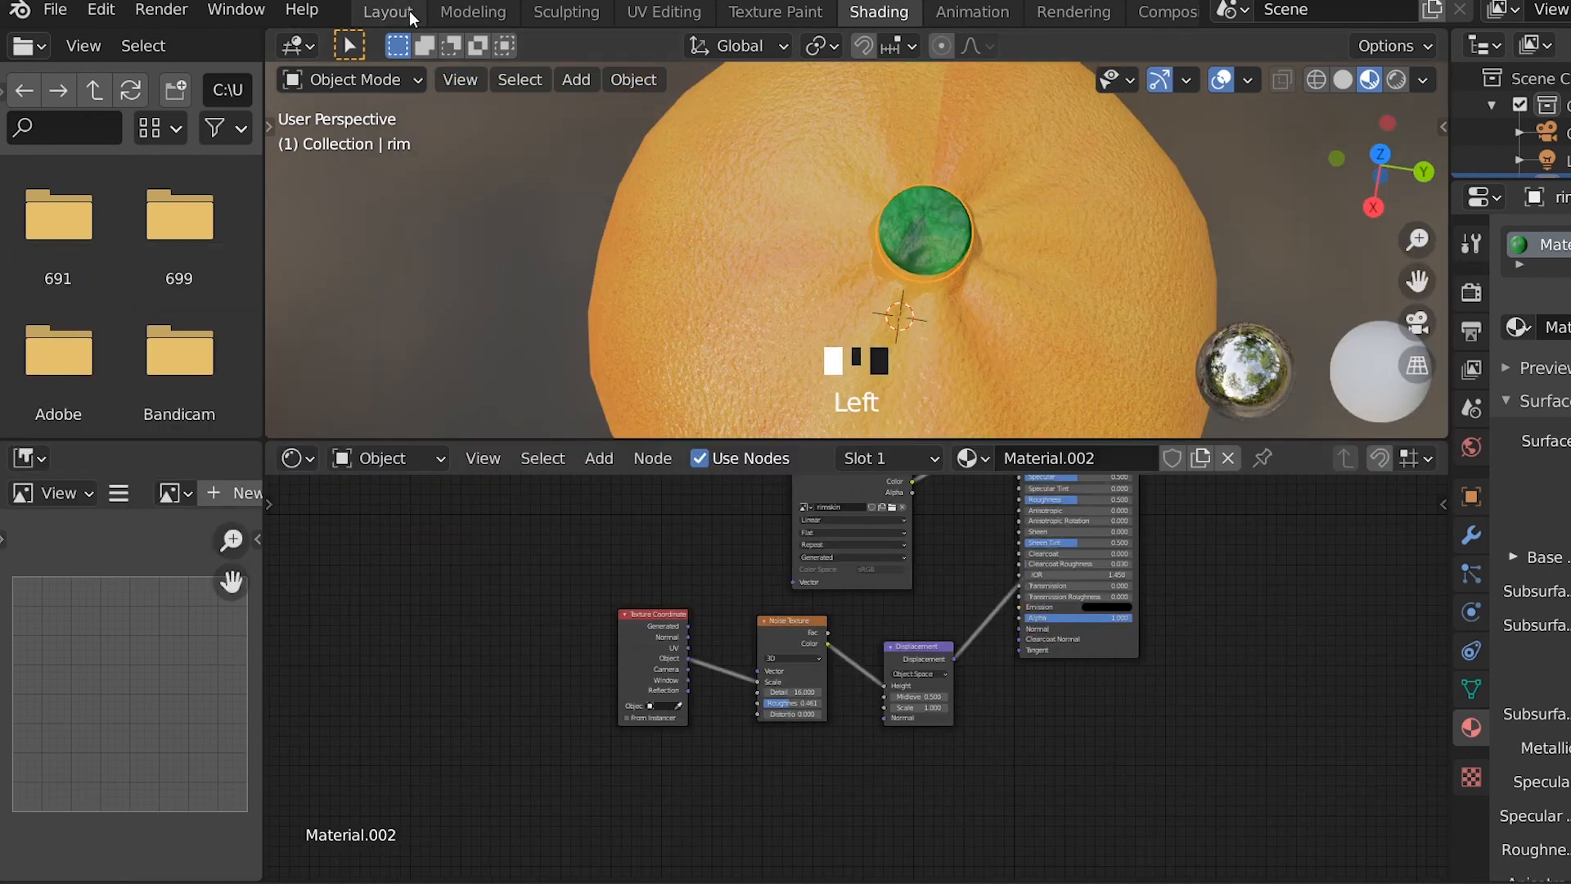
In the Layout workspace with material preview shading, scale the rim up by a factor of 1.08.
{"action": "left_click", "coordinate": [401, 11]}
{"action": "middle_click_drag", "start_coordinate": [610, 240], "coordinate": [681, 257]}
{"action": "scroll", "coordinate": [664, 249], "scroll_direction": "up", "scroll_amount": 2}
{"action": "key", "text": "s"}
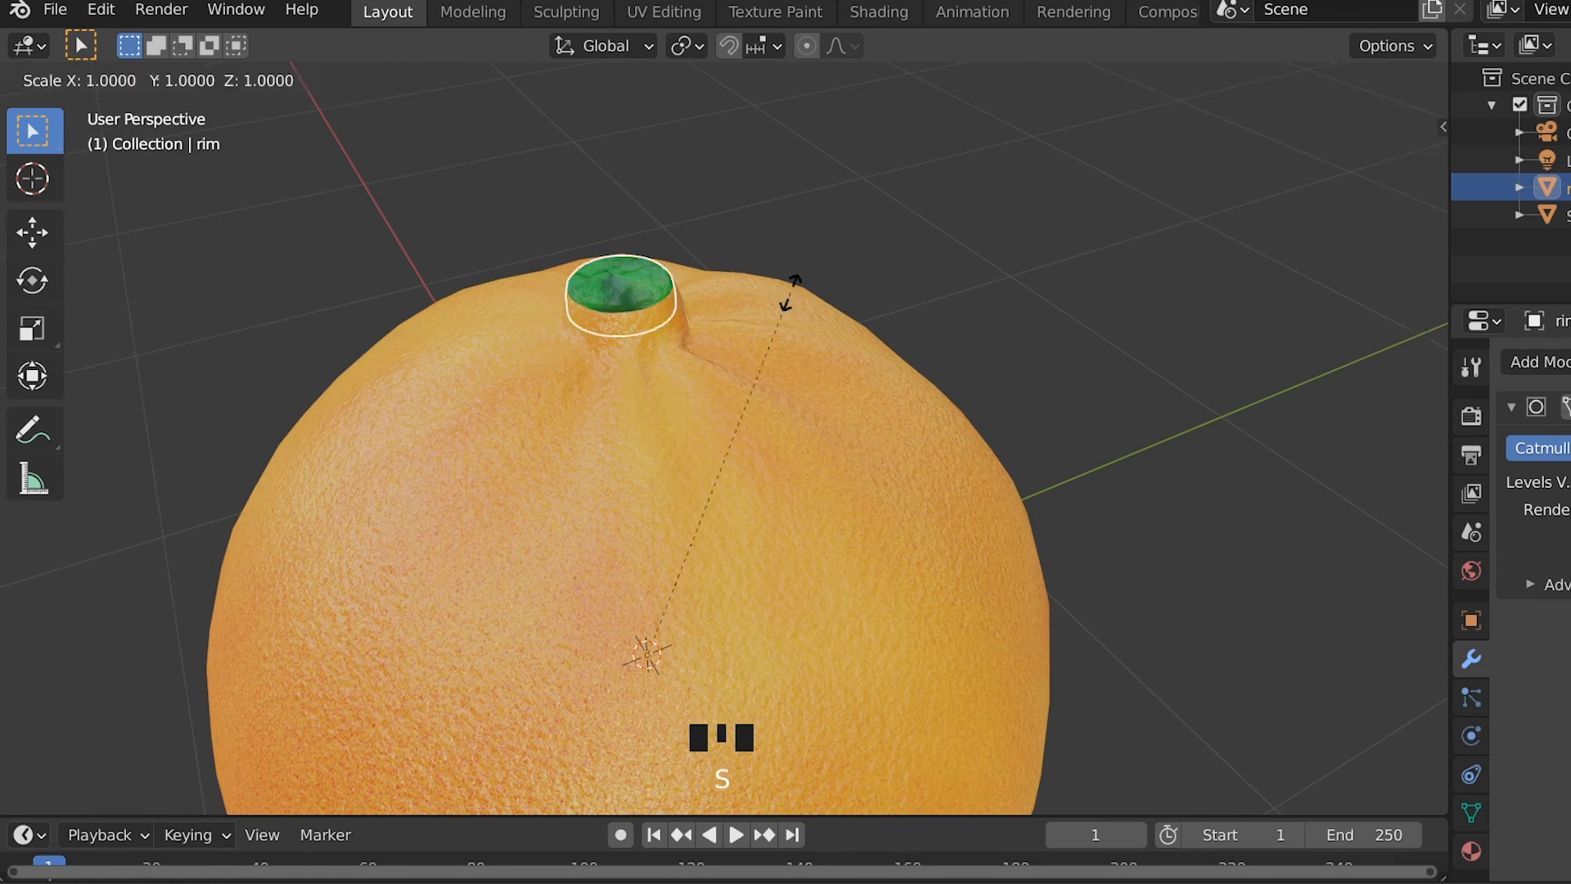
{"action": "left_click", "coordinate": [845, 284]}
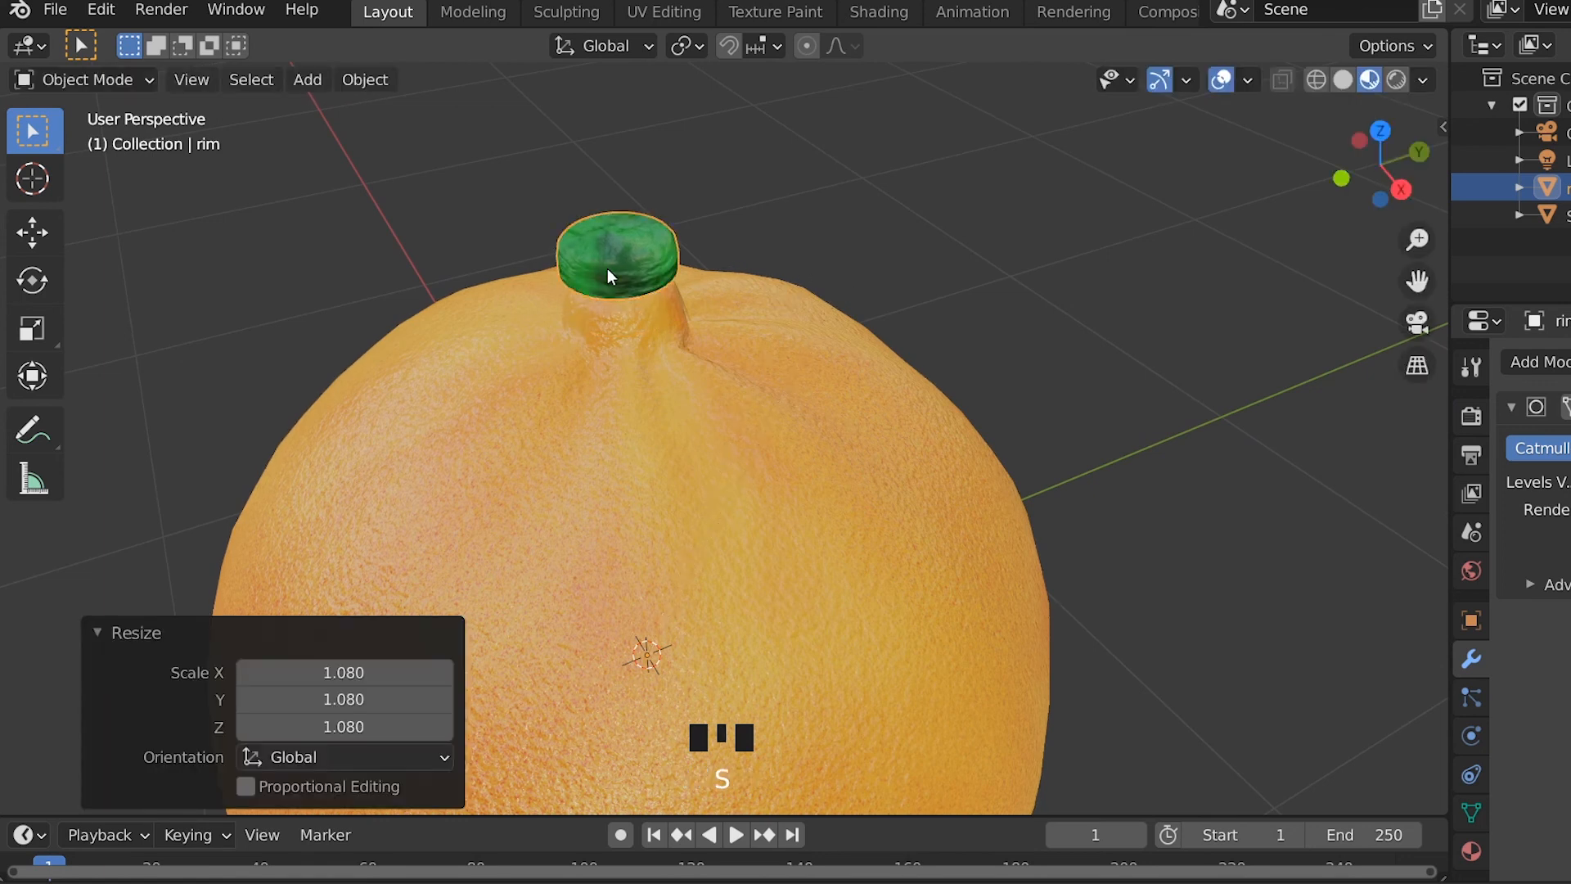
Move the rim down along Z by about 0.07 m onto the orange's stem.
{"action": "key", "text": "g"}
{"action": "key", "text": "z"}
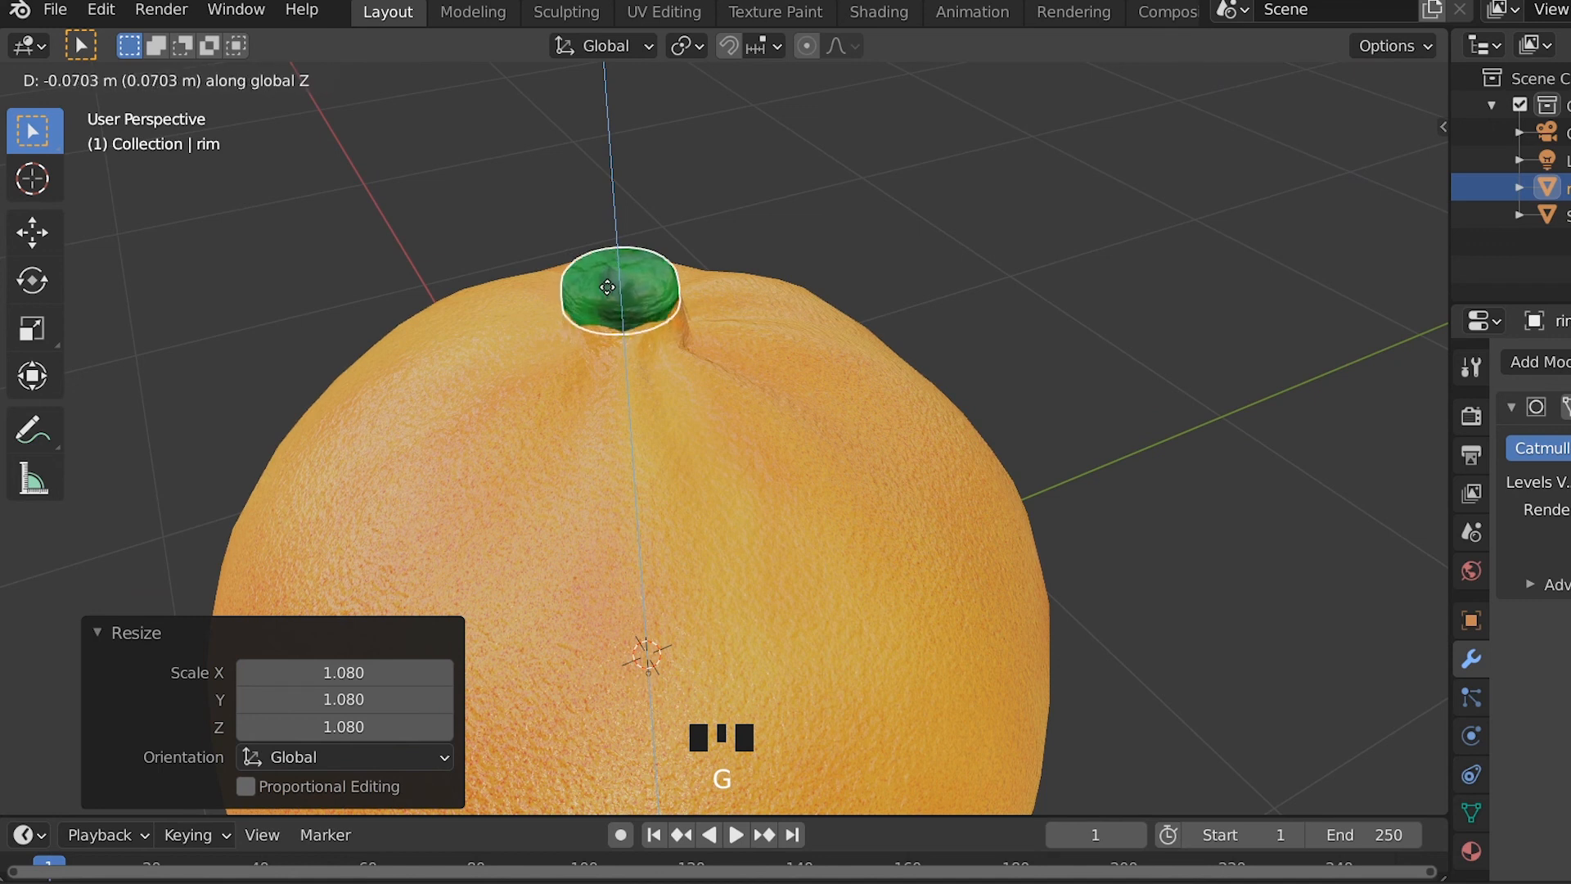
{"action": "left_click", "coordinate": [912, 285]}
{"action": "middle_click_drag", "start_coordinate": [911, 285], "coordinate": [893, 214]}
{"action": "scroll", "coordinate": [874, 262], "scroll_direction": "down", "scroll_amount": 2}
{"action": "middle_click_drag", "start_coordinate": [874, 288], "coordinate": [813, 256]}
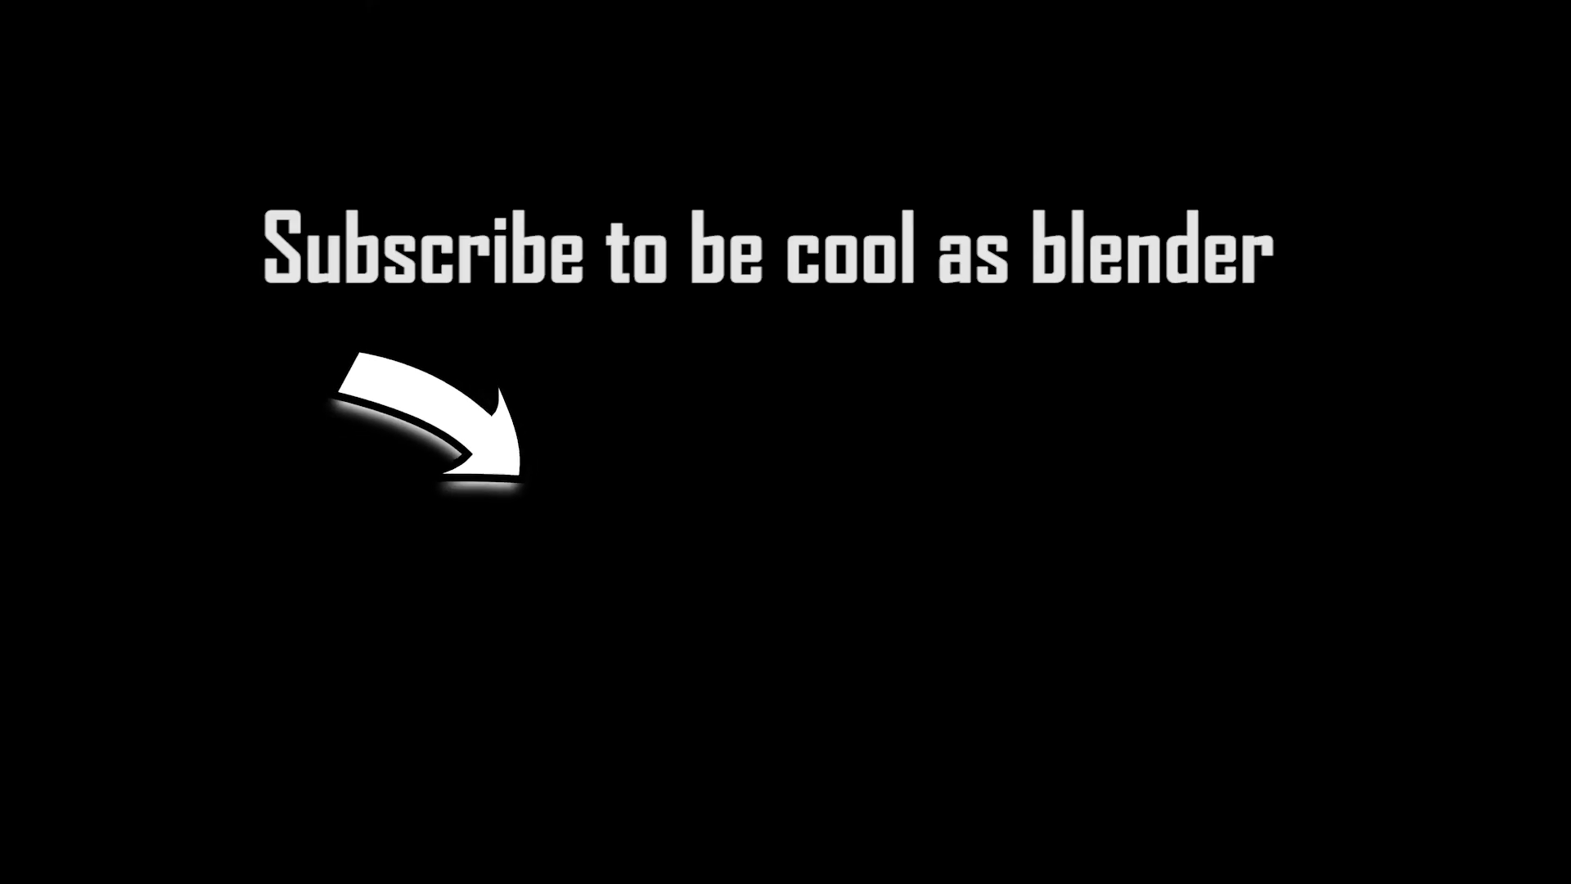